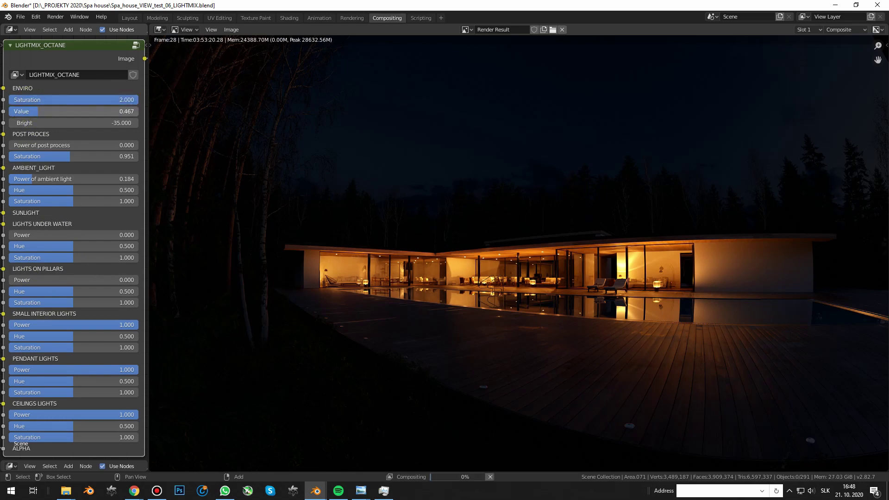
Step: Set the ENVIRO saturation and value to 1 and its brightness to -10
left_click_drag(56, 112, 138, 111)
left_click(99, 101)
type("1")
key("Return")
left_click(88, 122)
type("-10")
key("Return")
key("BackSpace")
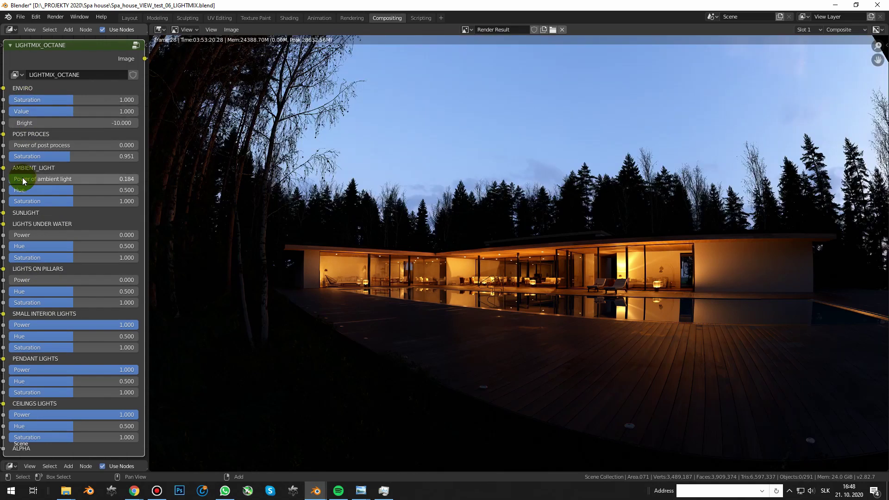
Step: Raise the ambient light power to about 0.889 and reduce the small interior, pendant and ceiling light powers to 0
left_click_drag(23, 177, 99, 162)
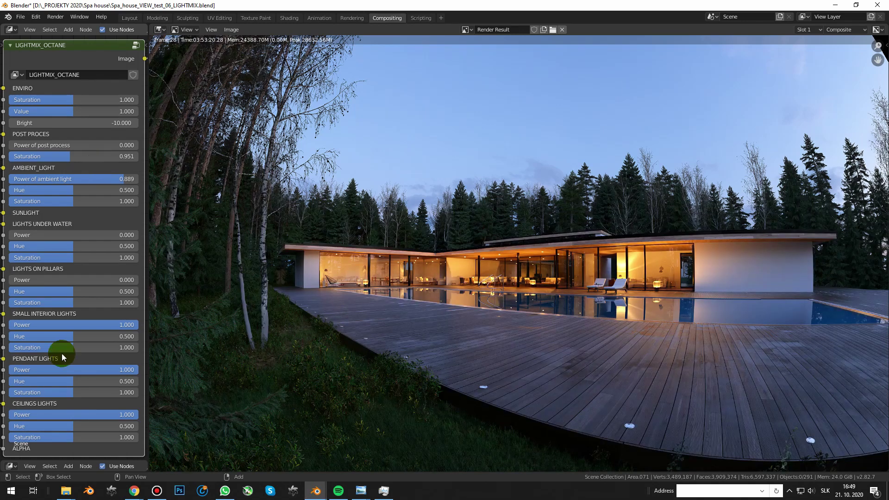
left_click_drag(58, 414, 14, 414)
left_click_drag(58, 369, 9, 369)
left_click_drag(58, 325, 9, 324)
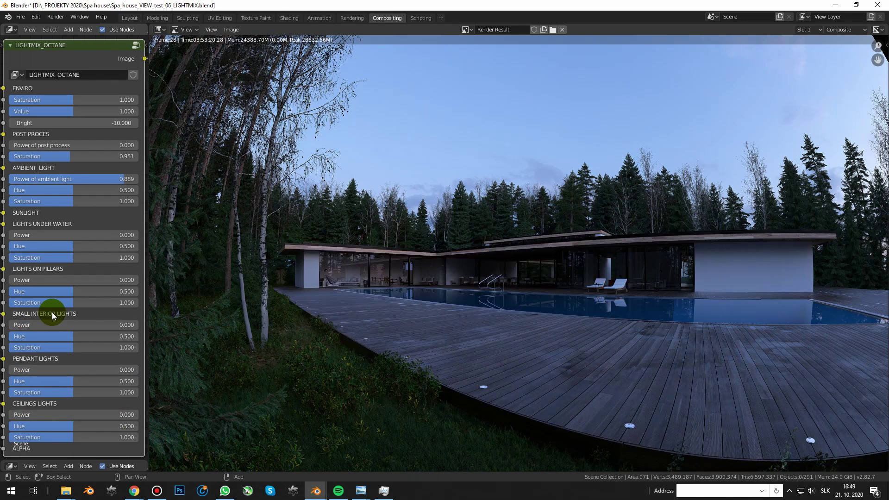
Step: Set the power of ambient light to 1.4
left_click(87, 179)
type("1.4")
key("Return")
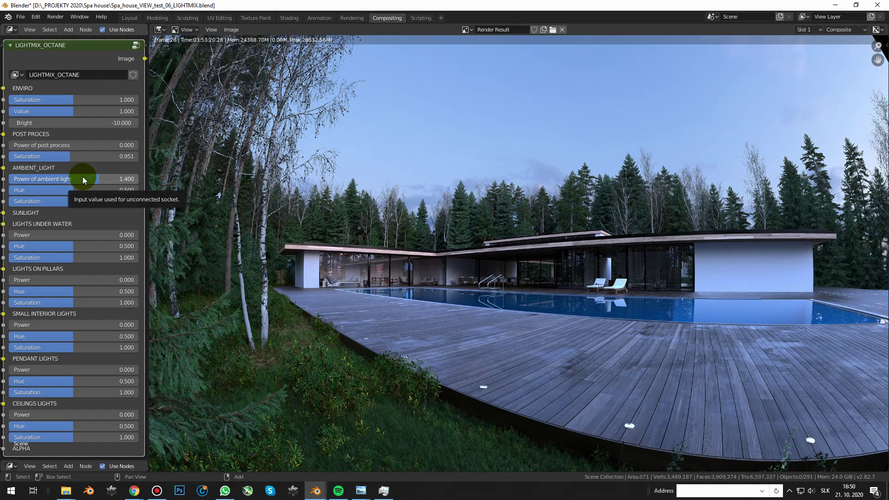
Step: Set the ceiling and small interior light powers to 1, adjusting ambient light to about 0.875 and post process to 0.680
left_click_drag(32, 414, 138, 414)
left_click_drag(32, 324, 138, 324)
left_click_drag(102, 179, 68, 178)
left_click_drag(69, 145, 174, 171)
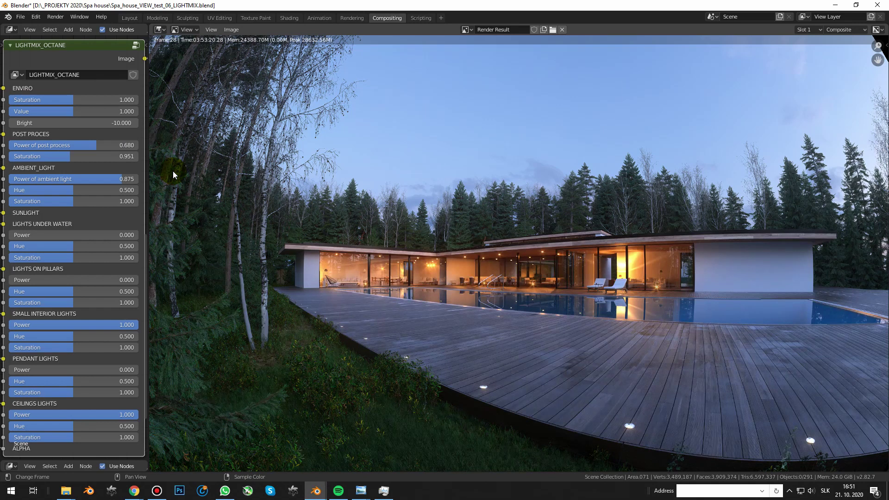
left_click_drag(111, 179, 83, 179)
left_click_drag(55, 111, 83, 123)
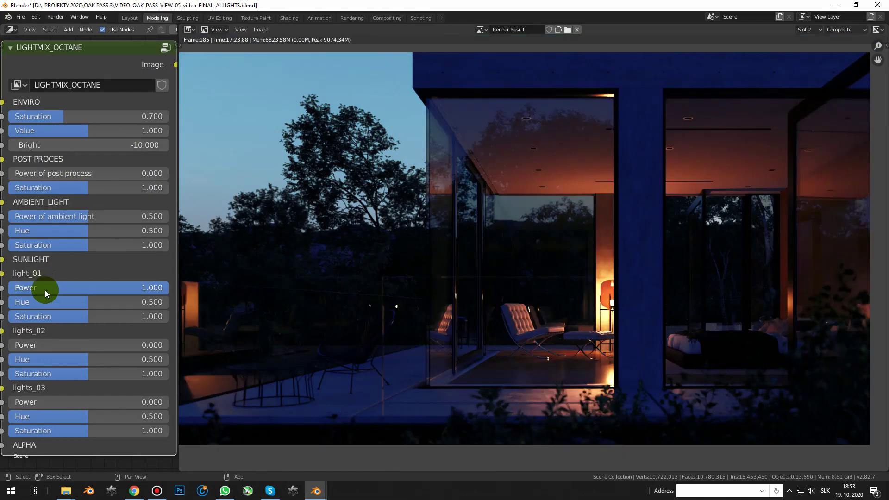
Step: Try a saturation of 0.4 on light_01 and return it to 1
left_click_drag(58, 312, 0, 312)
left_click(58, 312)
type("0.9")
key("Return")
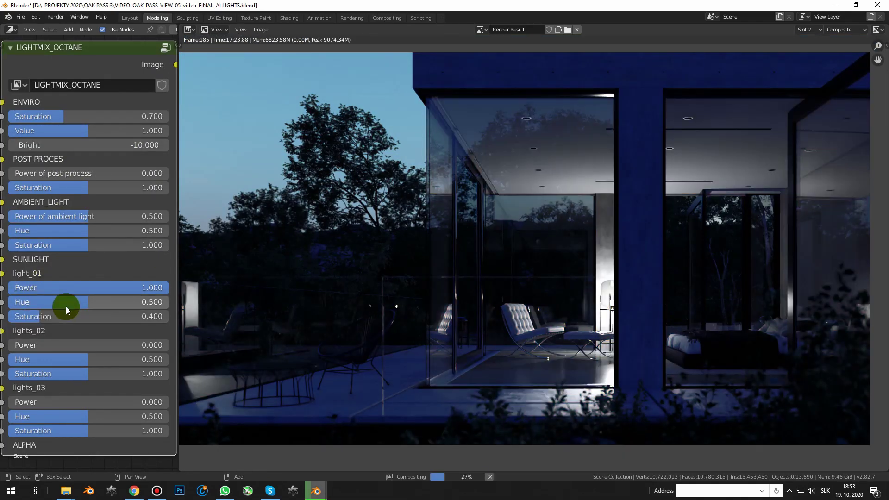
left_click(80, 314)
type("1")
key("Return")
Step: Set the lights_02 power to 2 and the lights_03 power to 0.65
left_click(97, 345)
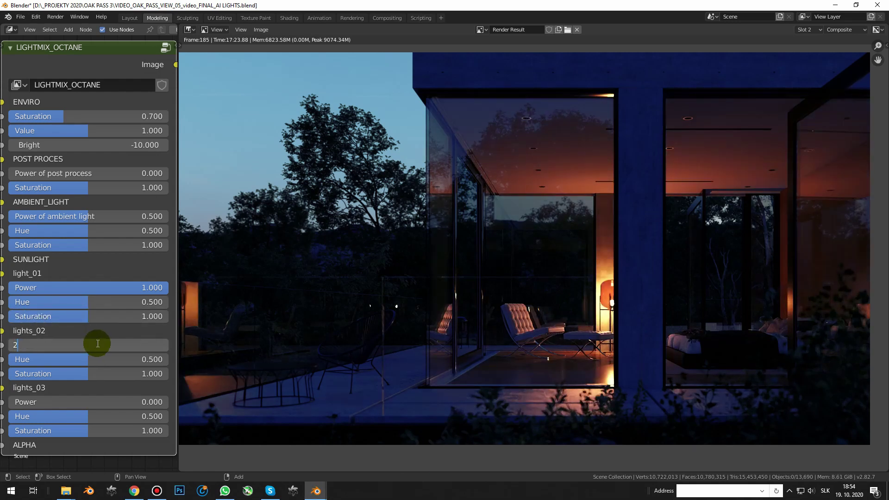
type("1")
key("Return")
left_click(96, 343)
type("2")
key("Return")
left_click(98, 399)
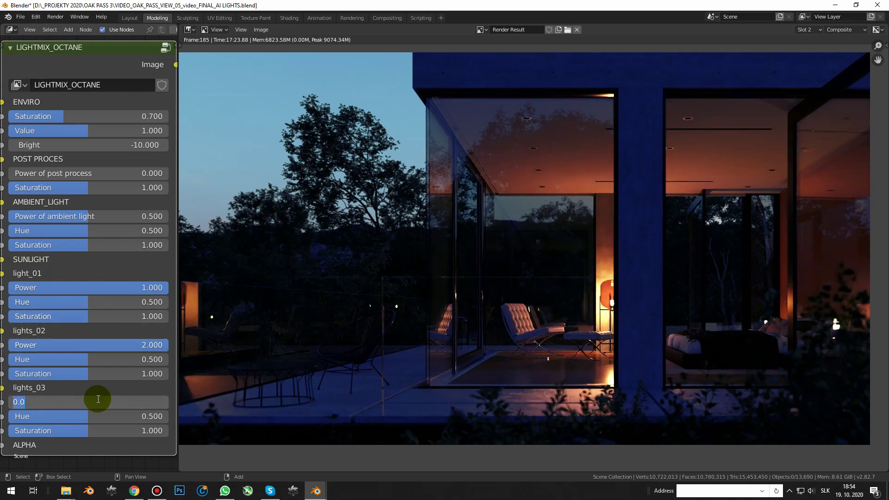
type("0.65")
key("Return")
Step: Set the power of ambient light to 0.9 and the power of post process to 0.8
left_click(56, 215)
type("0.9")
key("Return")
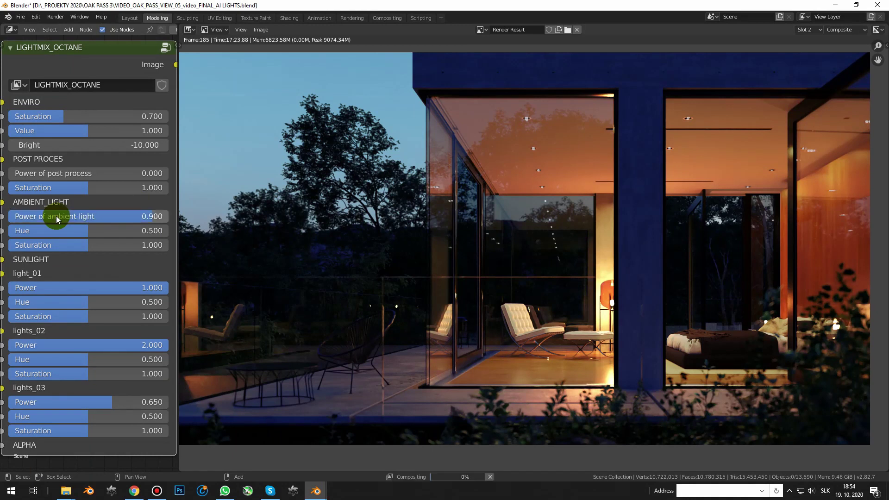
left_click(52, 163)
left_click(55, 173)
type("0.8")
key("Return")
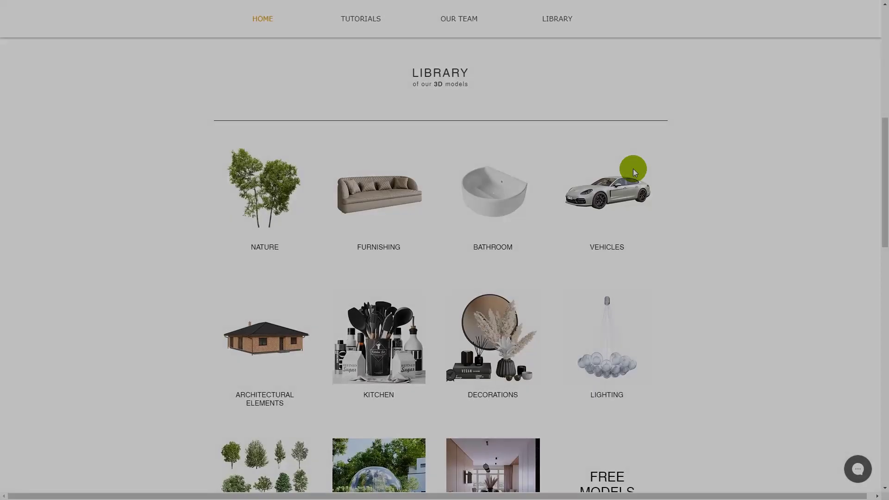
Step: Open the Vanke Future Town Pavillion scene from the 3D Shaker library's exterior scenes and view its product images
scroll(632, 168, "down", 5)
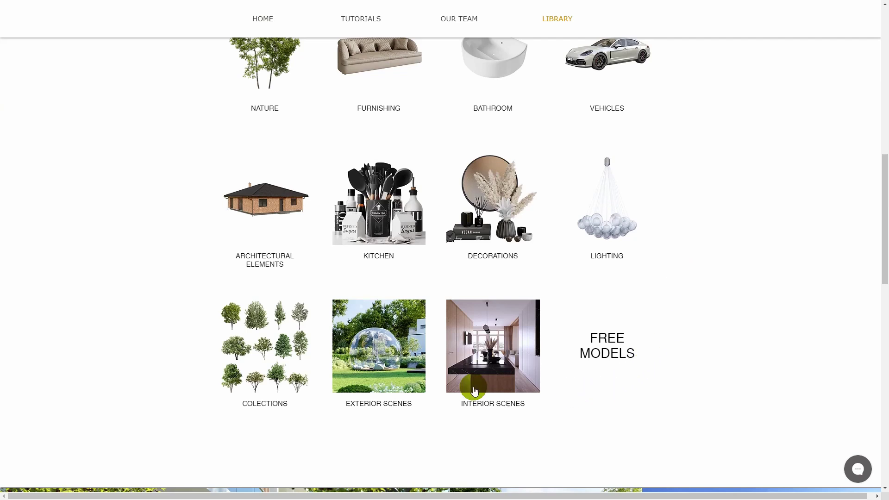
left_click(392, 351)
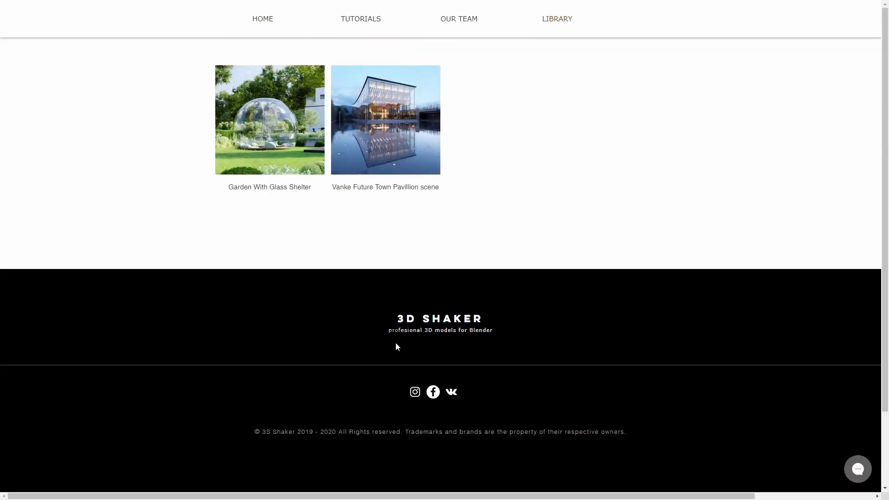
left_click(376, 122)
scroll(377, 129, "down", 1)
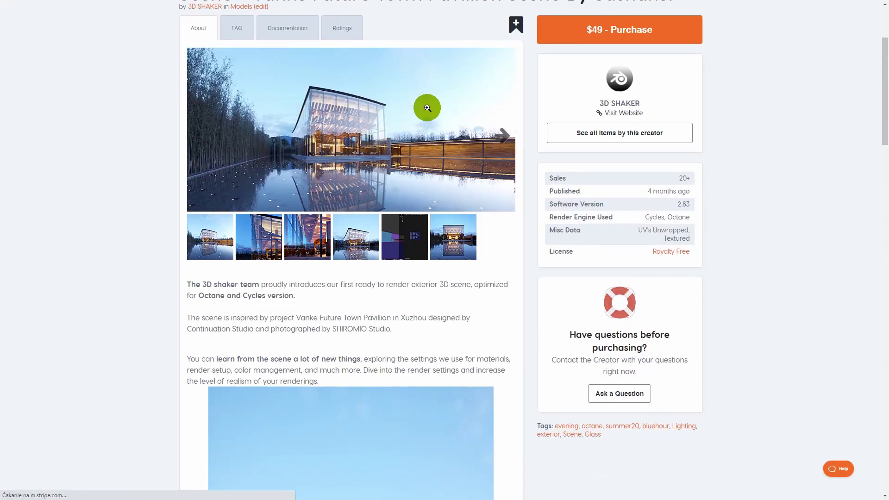
scroll(407, 118, "down", 1)
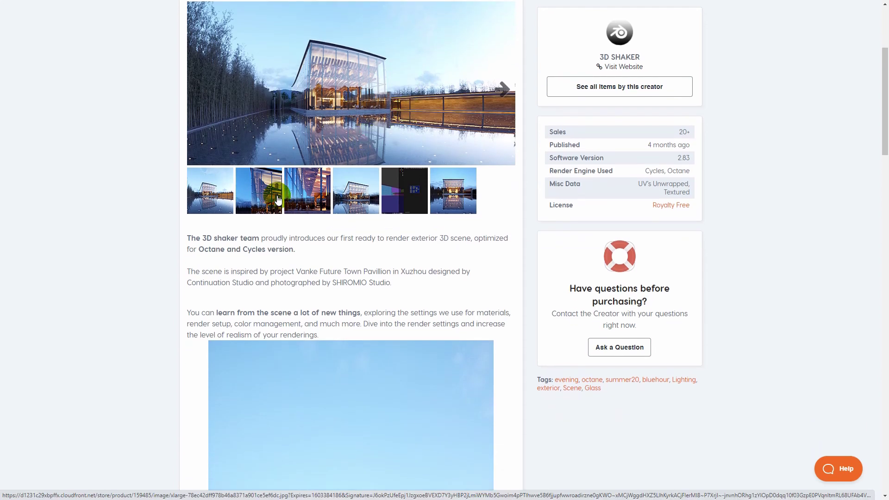
left_click(343, 169)
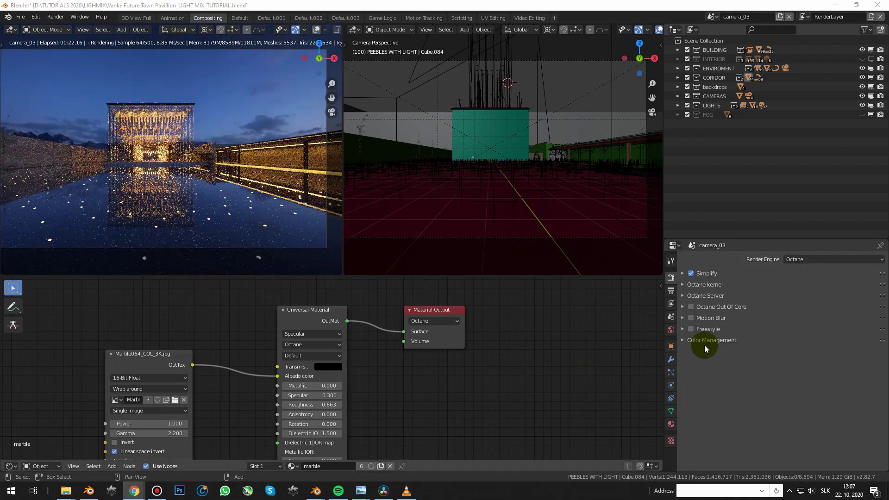
Step: Turn on AI light in the Octane kernel settings and set the light IDs action to Enable
left_click(721, 284)
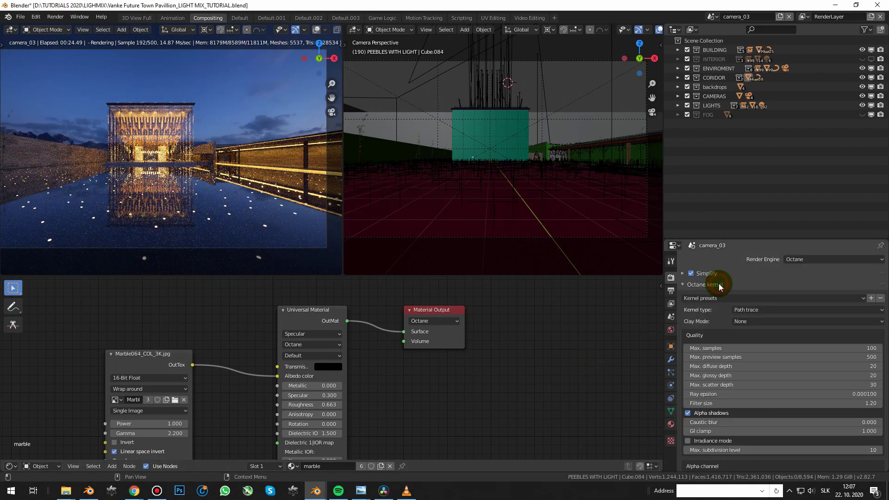
scroll(770, 312, "down", 5)
scroll(770, 312, "down", 2)
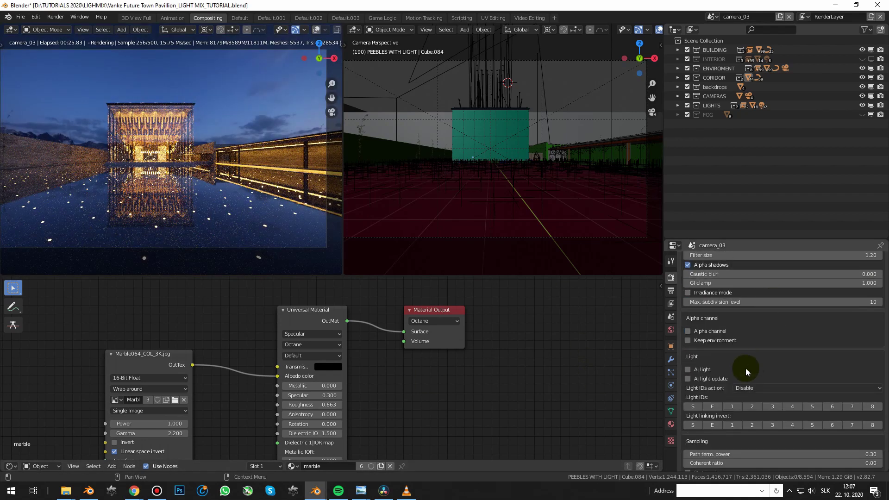
left_click(702, 369)
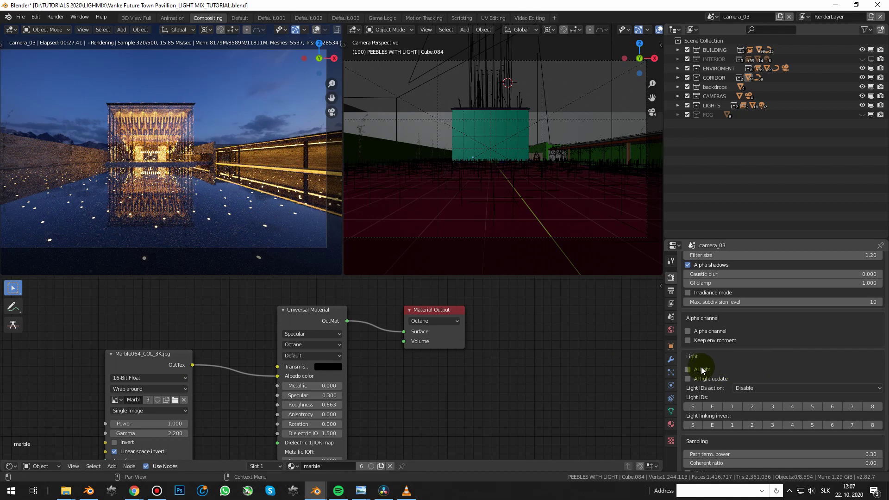
left_click(747, 388)
left_click(746, 409)
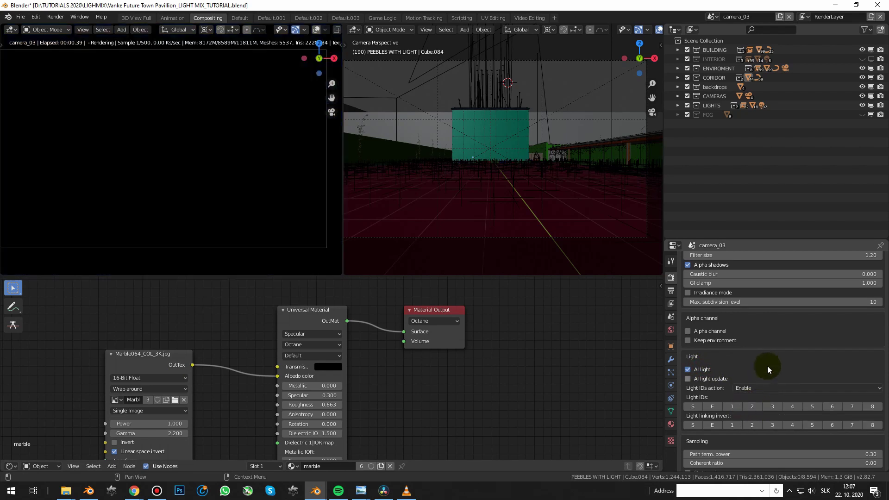
Step: Enable the light IDs S, E and 1 in the kernel's light settings
scroll(767, 364, "down", 2)
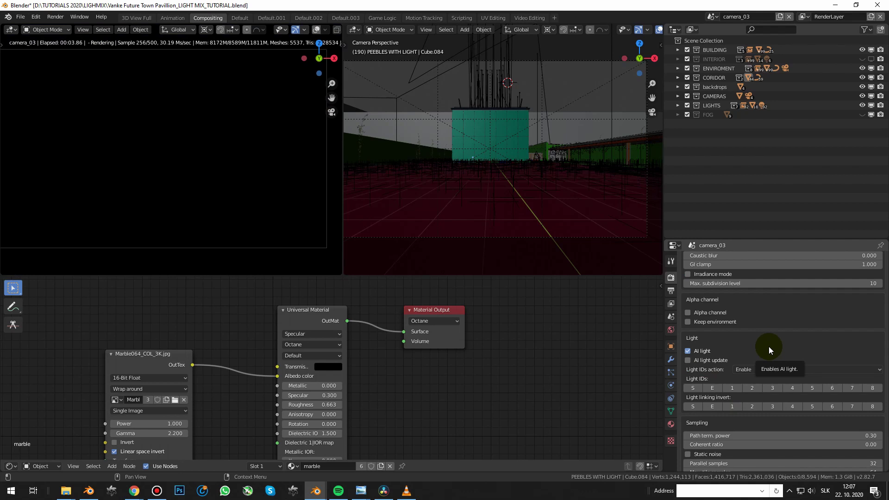
left_click(693, 389)
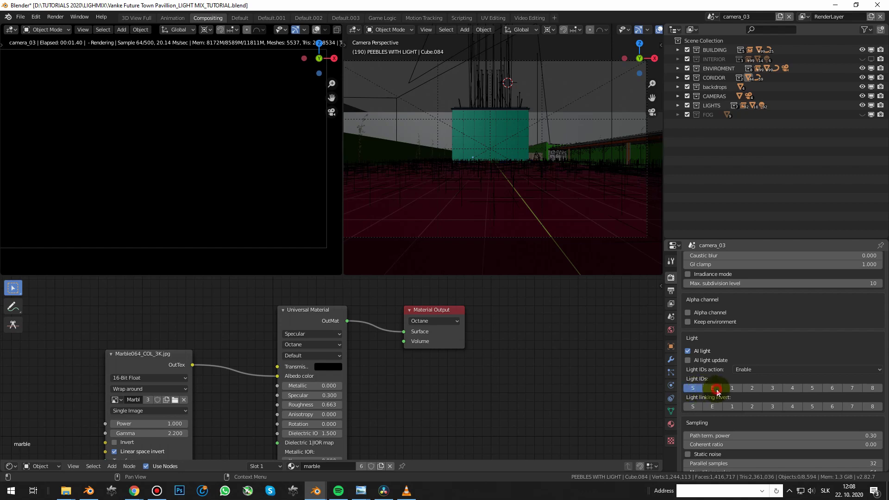
left_click(716, 389)
scroll(775, 345, "down", 4)
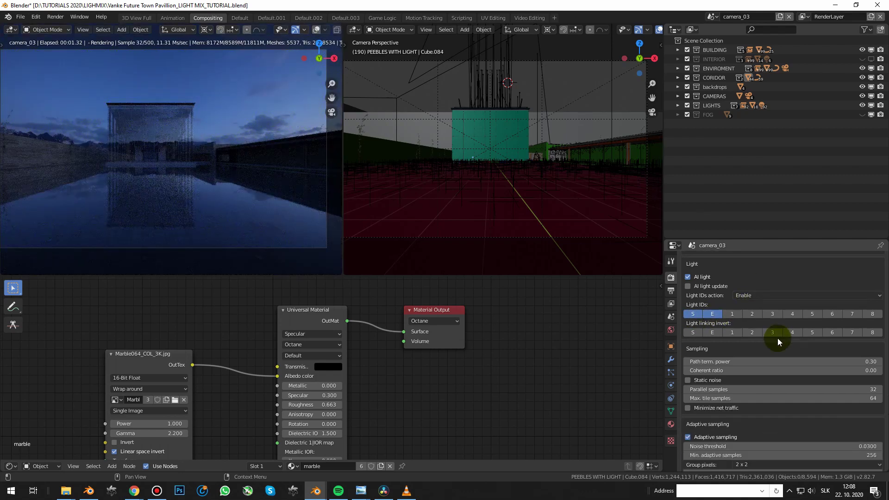
scroll(778, 341, "down", 1)
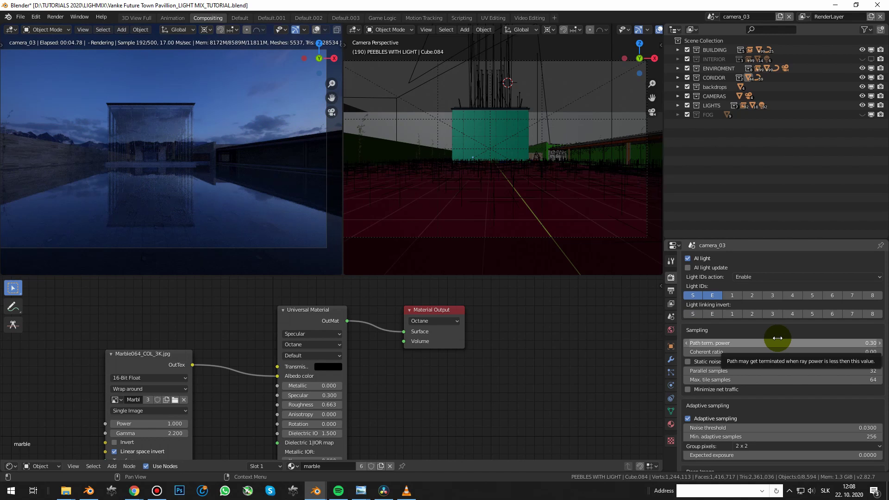
left_click(735, 296)
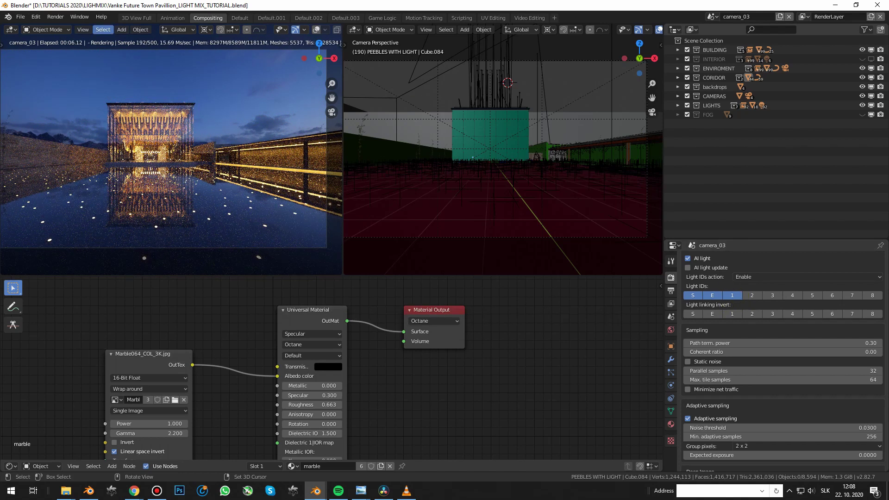
key("alt+Tab")
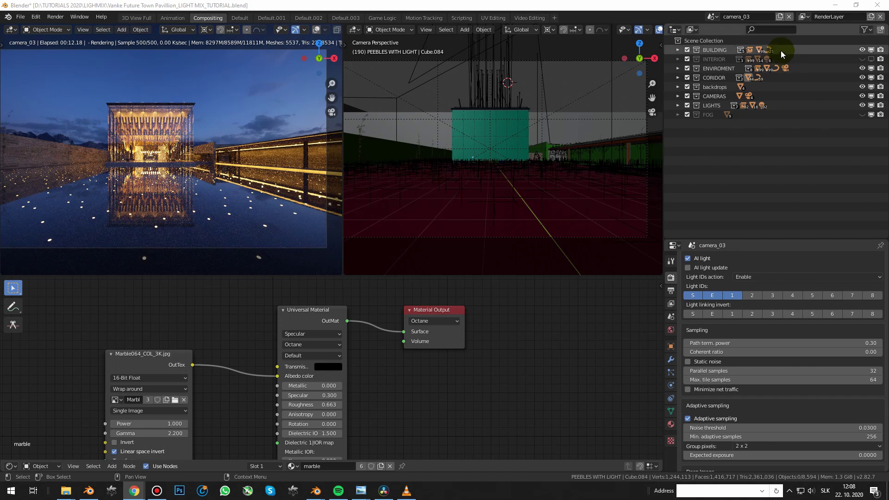
Step: Select the first light in the lights on pillars collection and set its Black Body Emission light pass ID to 2
left_click(677, 105)
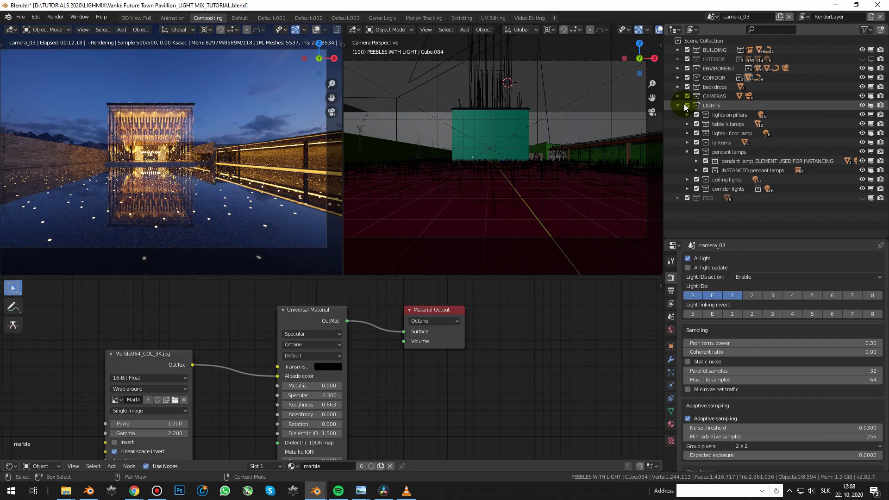
left_click(688, 116)
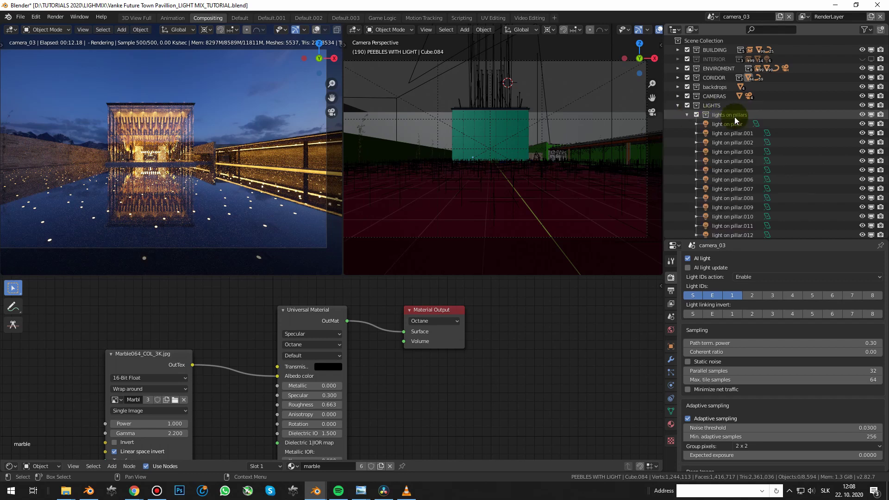
left_click(729, 124)
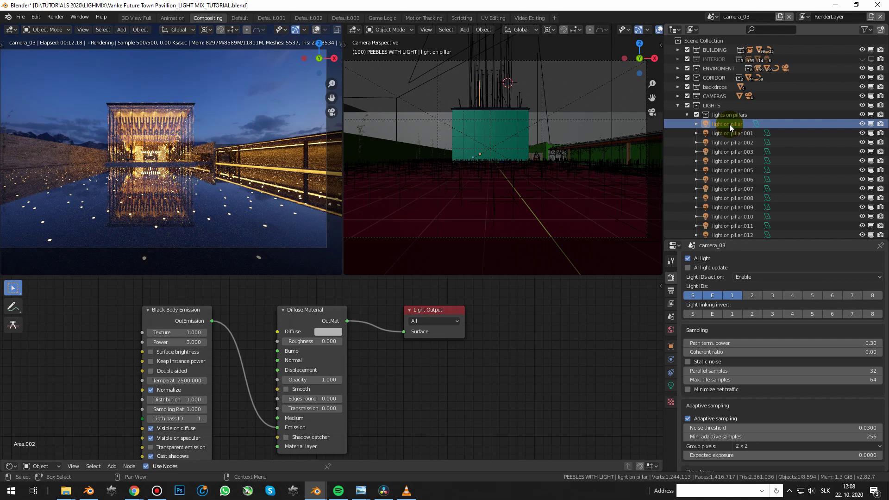
scroll(435, 369, "down", 2, "shift")
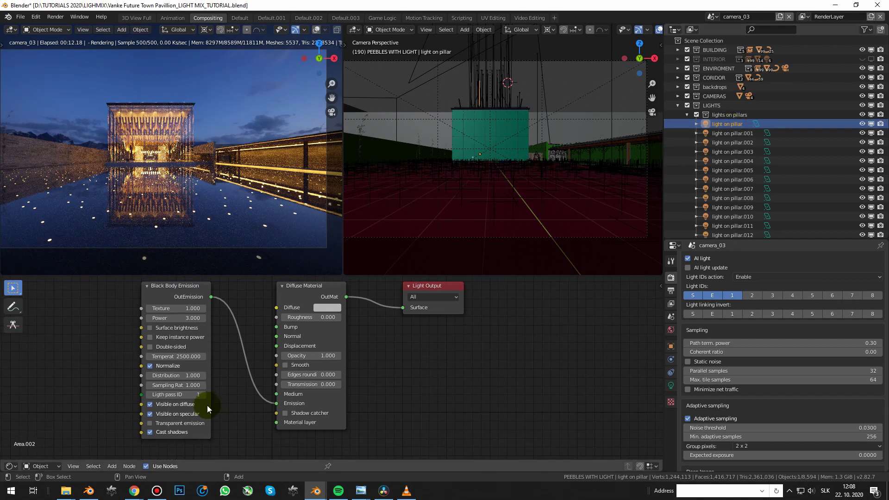
left_click(204, 395)
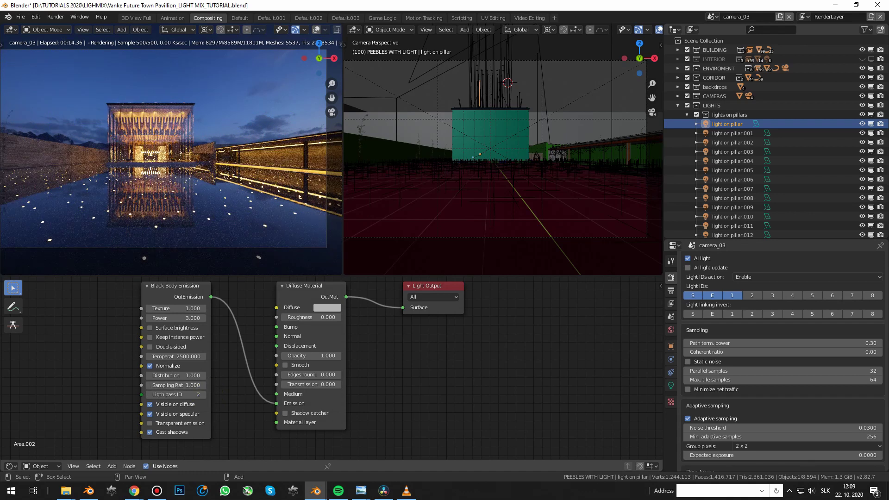
key("alt+Tab")
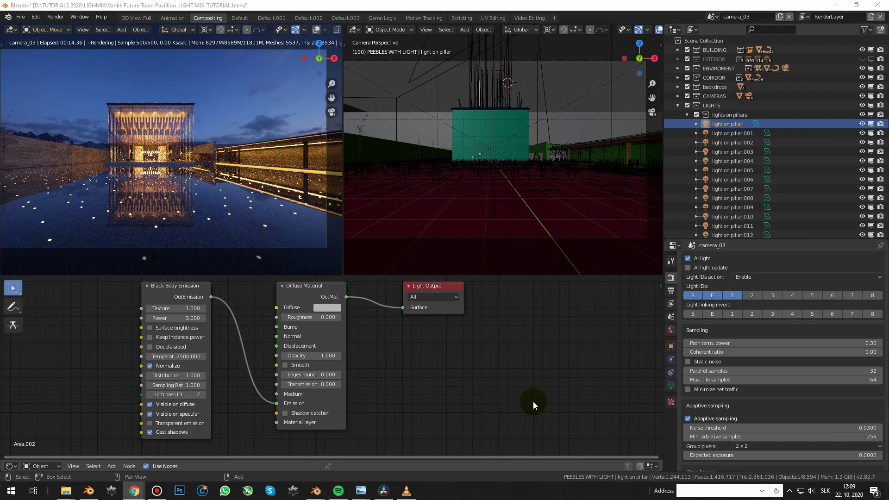
Step: Disable light ID 1 and enable light ID 2 in the kernel's light settings
left_click(742, 296)
left_click(732, 293)
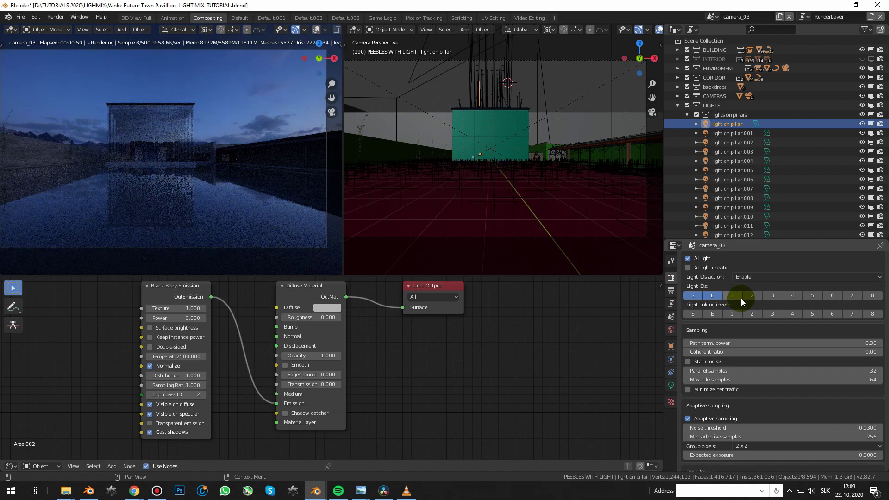
left_click(750, 293)
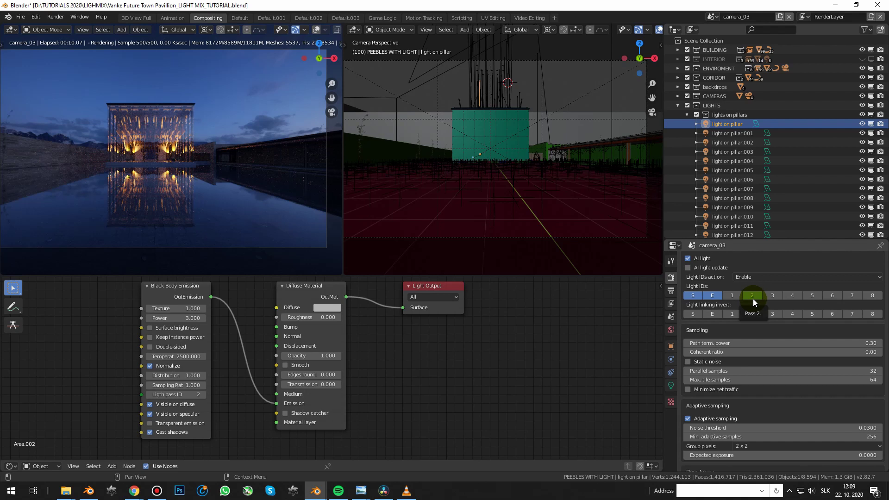
Step: Set the first table lamp's Black Body Emission light pass ID to 3 and switch the enabled kernel light ID from 2 to 3
left_click(686, 115)
left_click(687, 124)
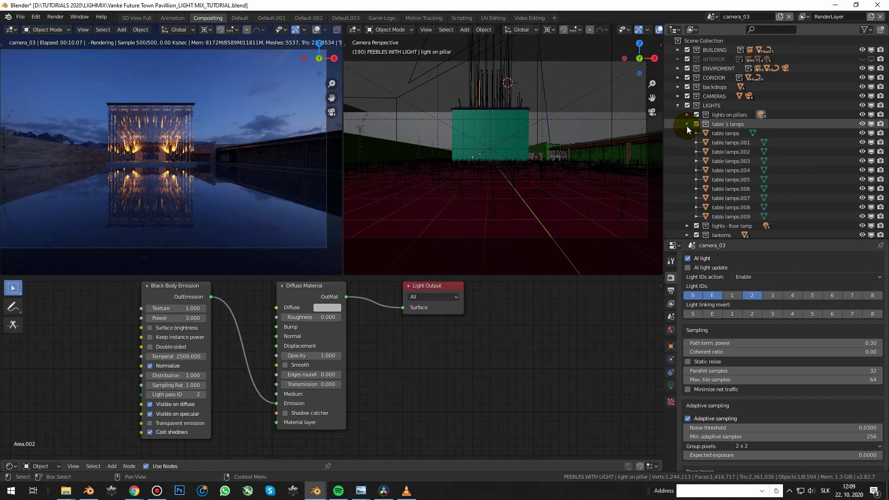
left_click(729, 133)
middle_click_drag(392, 379, 392, 287)
scroll(363, 372, "down", 4)
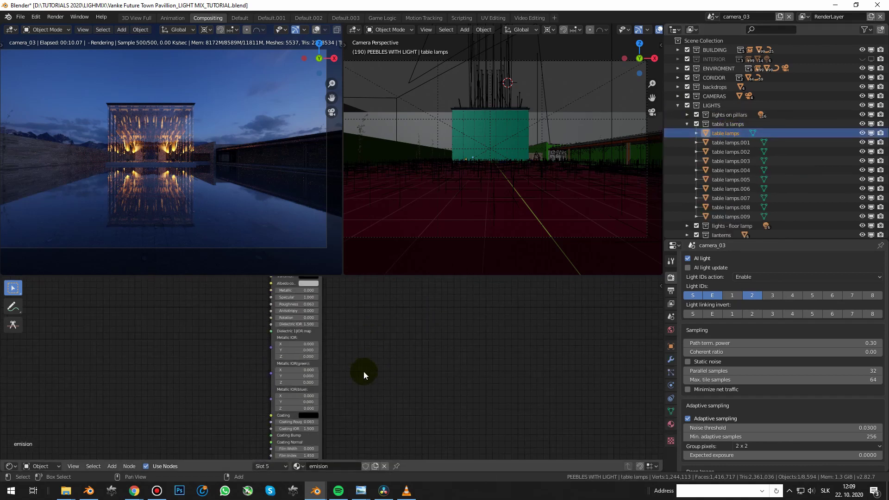
scroll(362, 373, "up", 3)
middle_click_drag(351, 384, 345, 311)
middle_click_drag(318, 419, 369, 309)
middle_click_drag(279, 412, 353, 335)
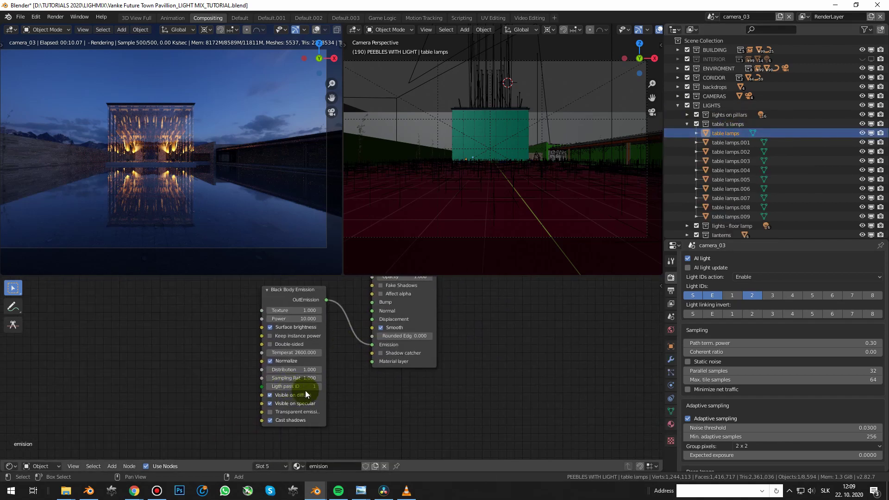
left_click(319, 387)
left_click(320, 387)
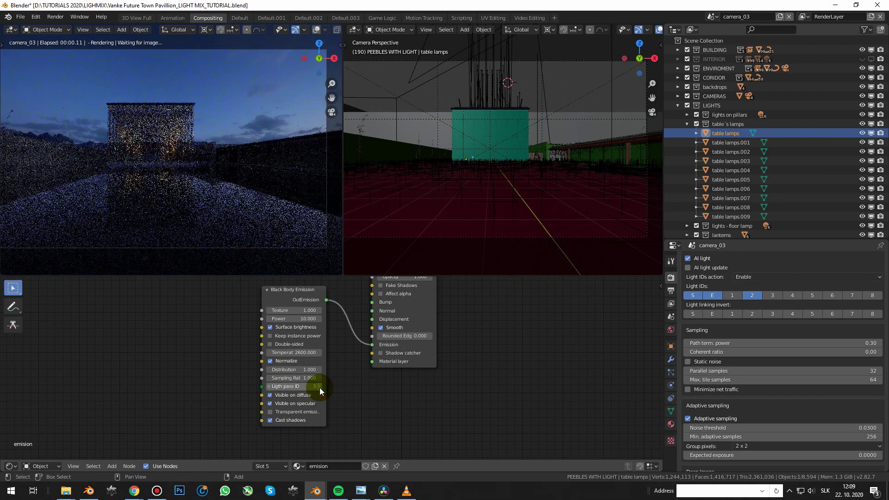
left_click(771, 296)
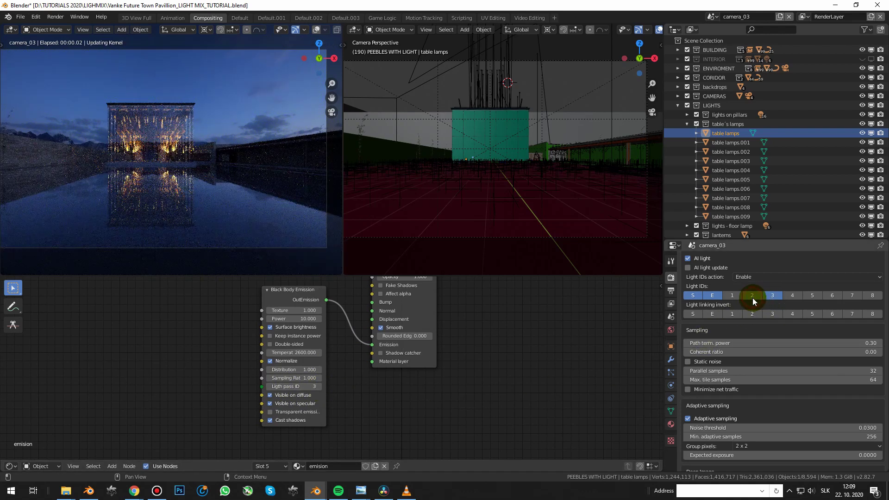
left_click(752, 296)
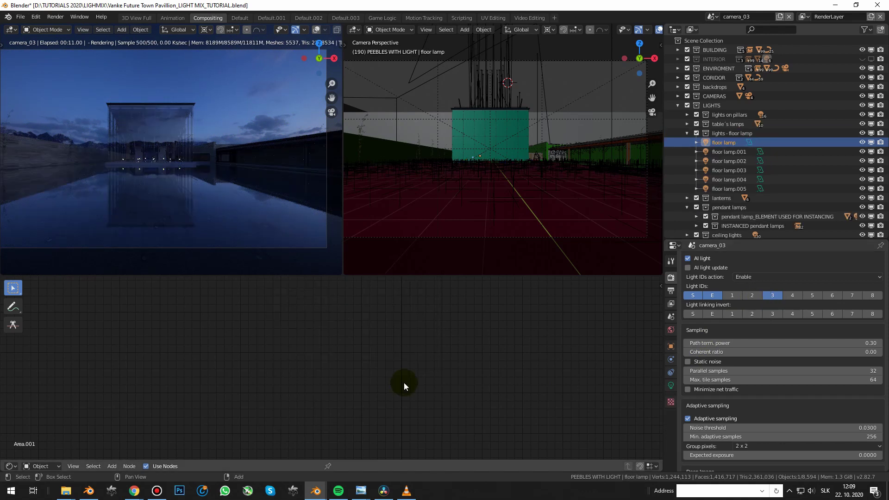
Step: Set the Black Body Emission light pass ID of the first floor lamp to 3
key("Home")
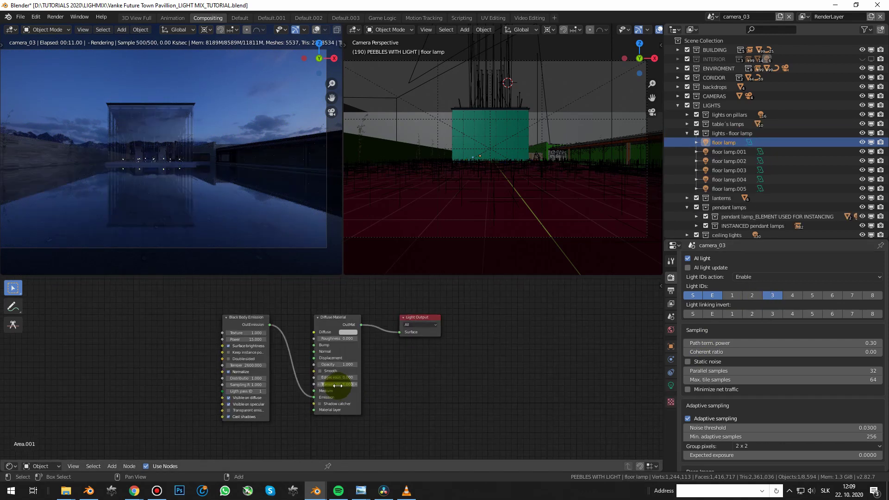
scroll(259, 394, "up", 3)
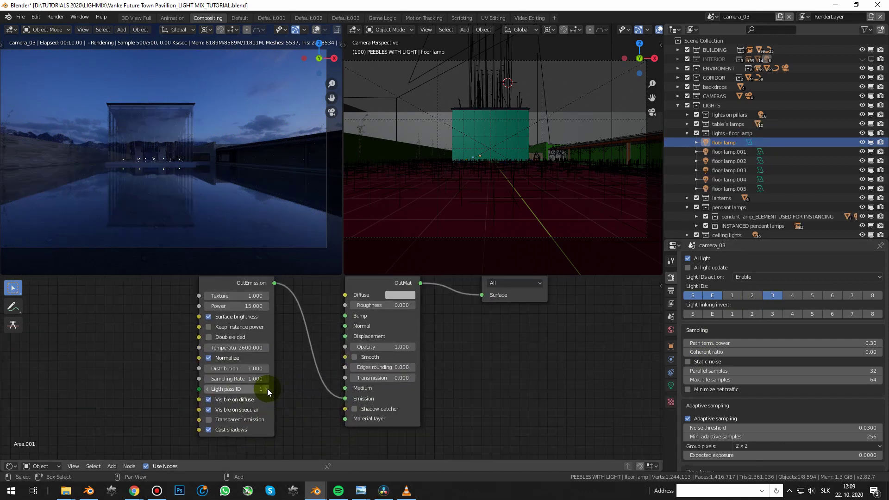
left_click(268, 390)
left_click(267, 389)
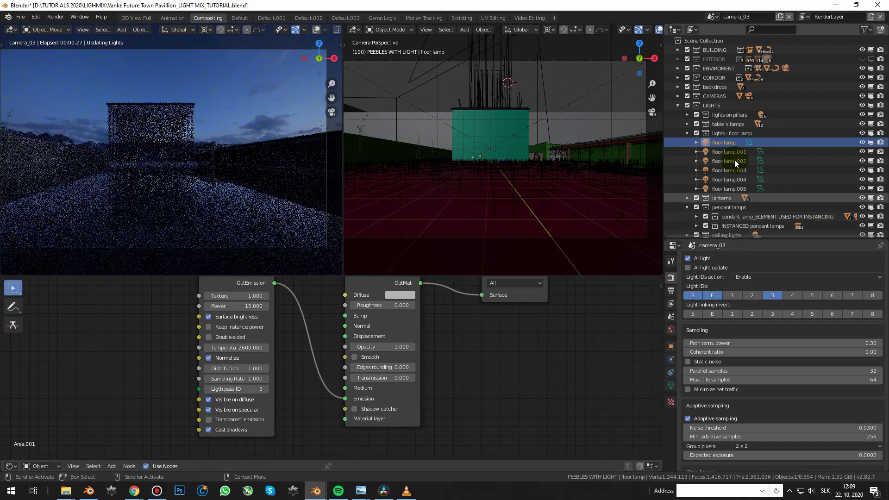
Step: Select the first lantern in the lanterns collection and set its emission node's light pass ID to 3
left_click(687, 133)
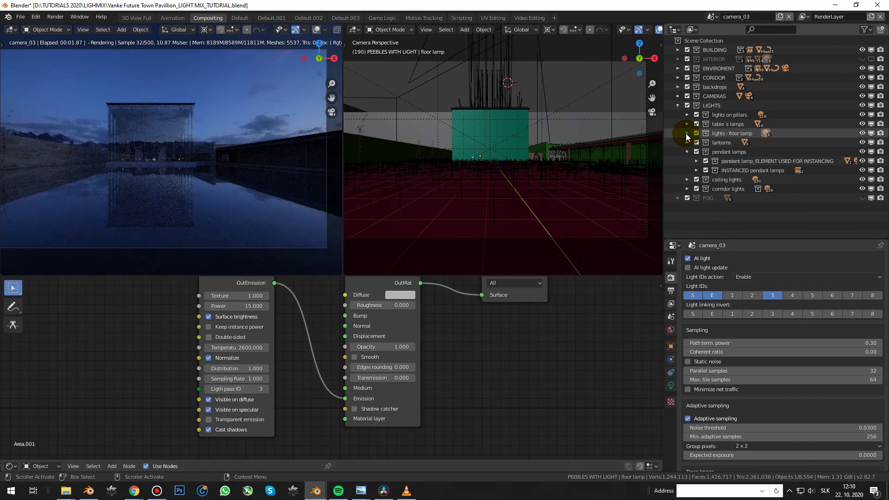
left_click(687, 142)
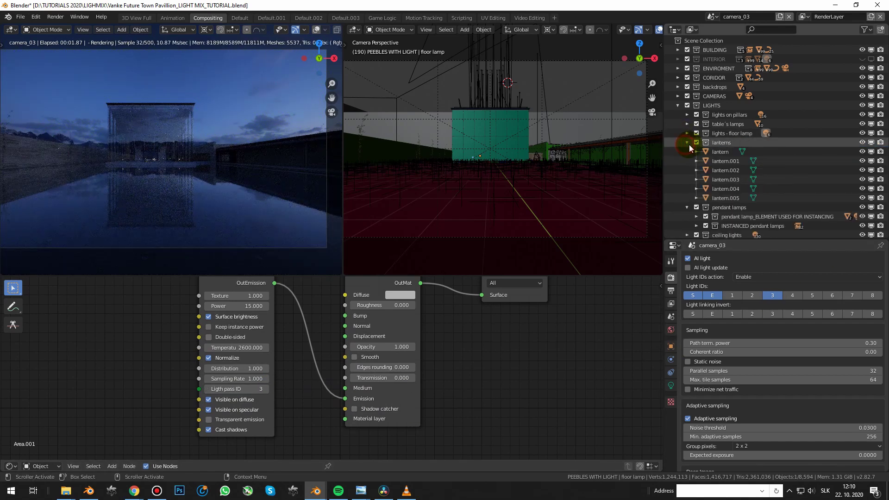
left_click(723, 154)
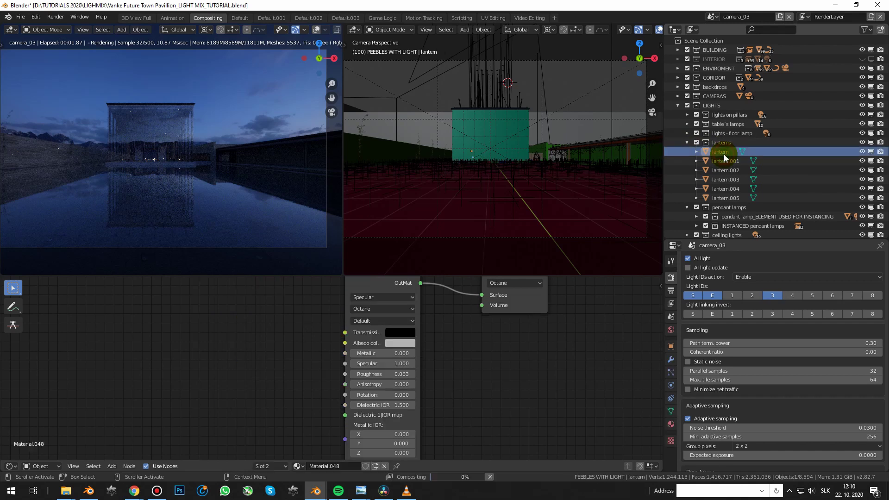
left_click(195, 384)
key("Home")
middle_click_drag(285, 418, 307, 369)
scroll(313, 369, "up", 10)
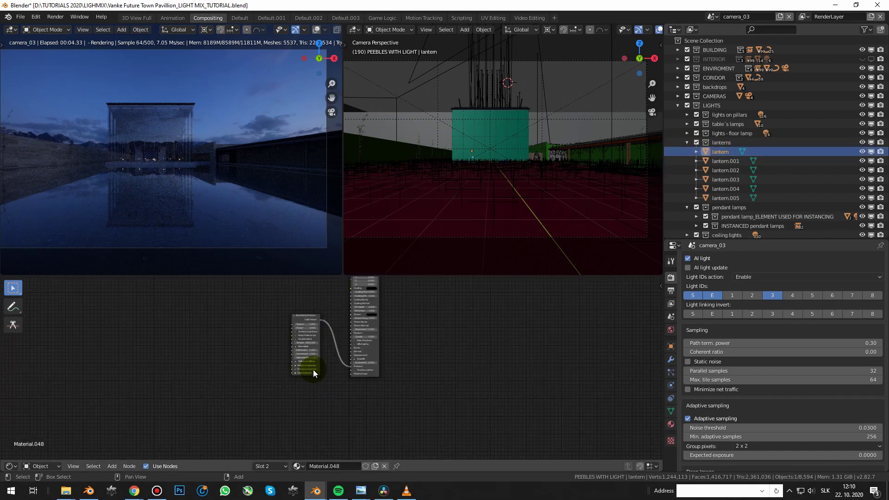
scroll(318, 356, "up", 2)
left_click(321, 354)
left_click(321, 354)
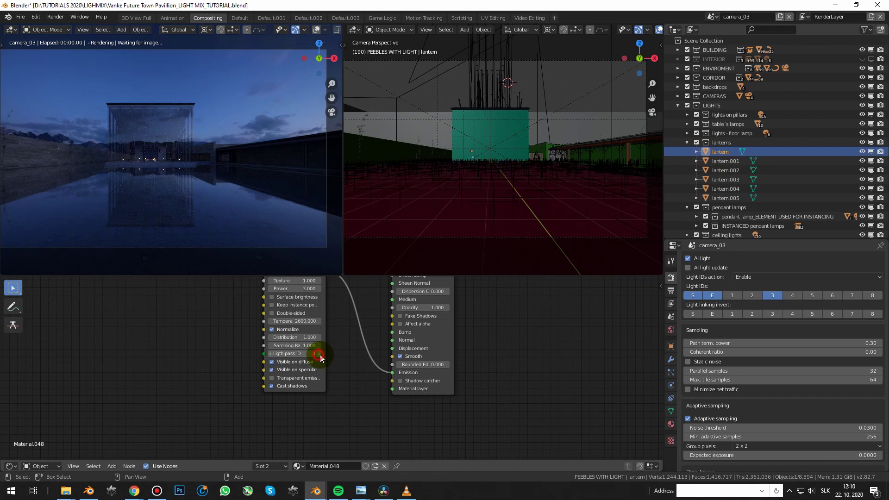
left_click(320, 354)
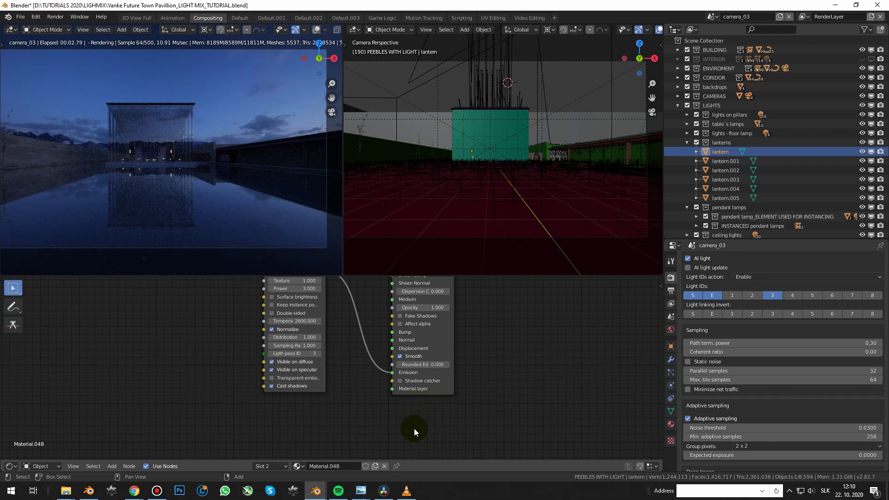
Step: Select the Area.007 light in the pendant lamp instancing collection and set its Black Body Emission light pass ID to 4
left_click(687, 143)
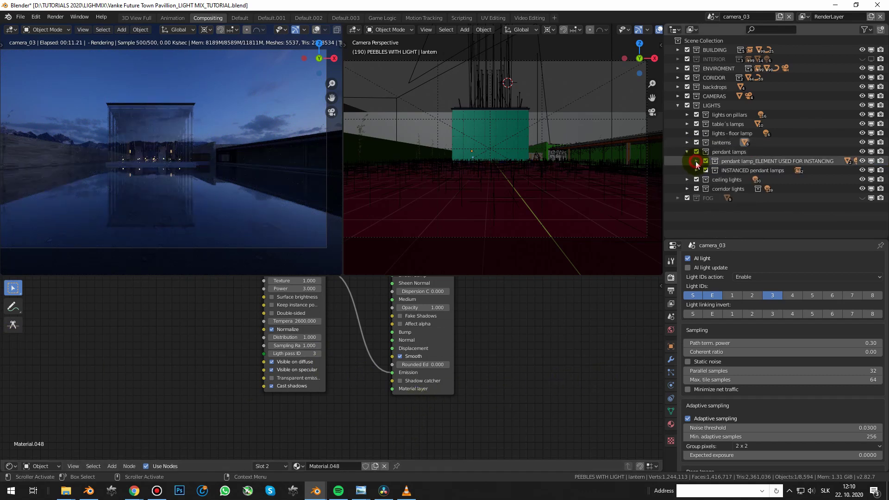
left_click(696, 161)
left_click(730, 172)
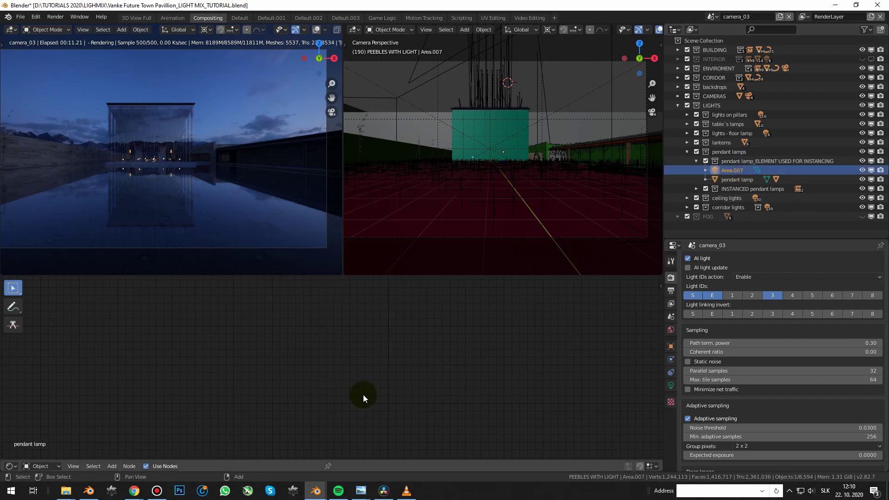
left_click(373, 375)
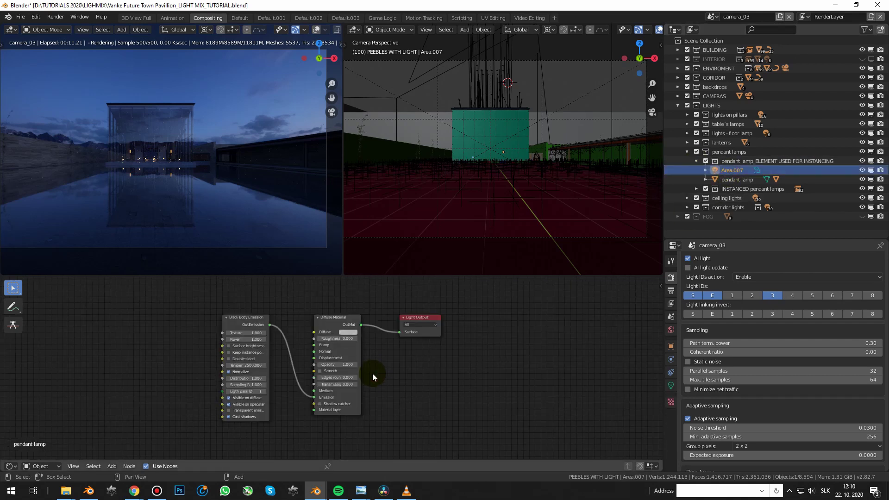
scroll(263, 394, "up", 4)
left_click(265, 390)
left_click(265, 390)
left_click(264, 390)
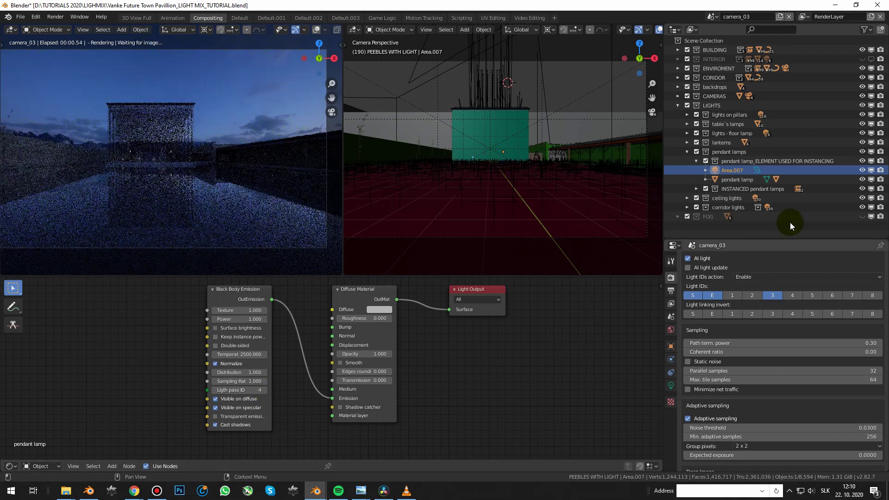
Step: Set the pendant lamp object's emission light pass ID to 4 and switch the enabled kernel light ID from 3 to 4
left_click(731, 178)
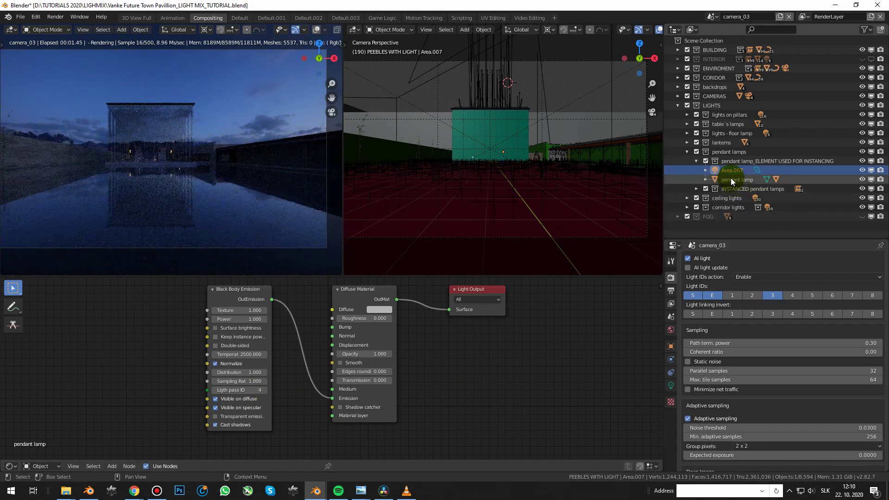
left_click(280, 348)
key("Home")
middle_click_drag(324, 397, 339, 344)
scroll(337, 347, "up", 2)
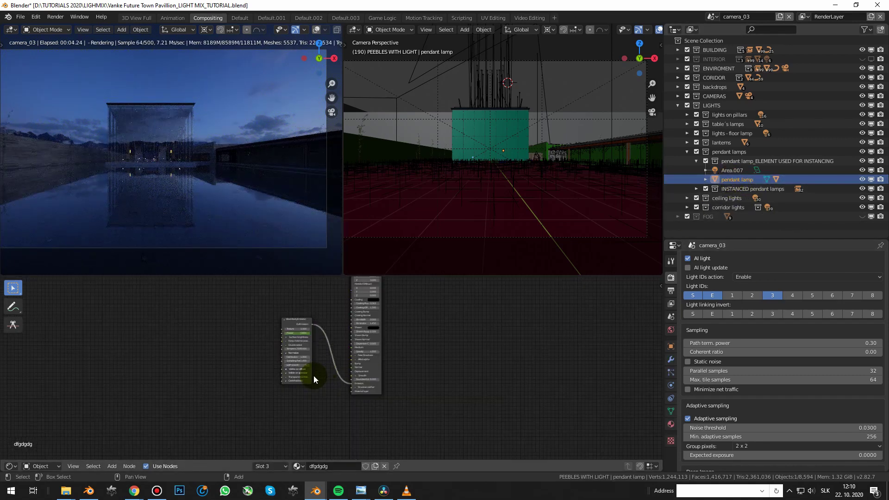
scroll(313, 375, "up", 4)
left_click(305, 355)
left_click(305, 356)
left_click(304, 355)
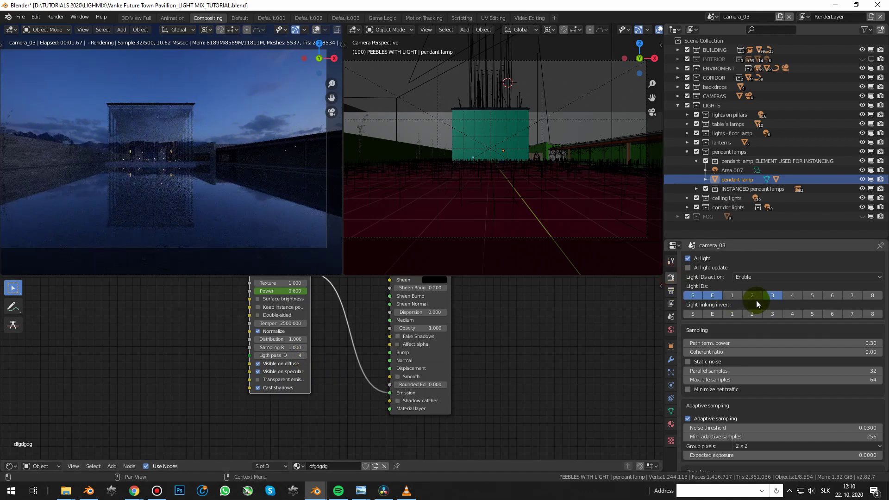
left_click(790, 294)
left_click(772, 296)
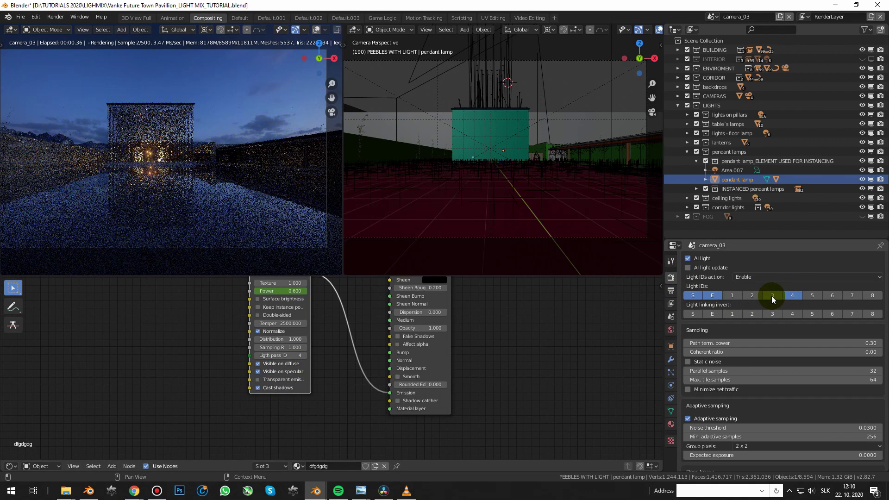
Step: Set the first ceiling light's Black Body Emission light pass ID to 5 and switch the enabled kernel light ID from 4 to 5
left_click(687, 152)
left_click(687, 160)
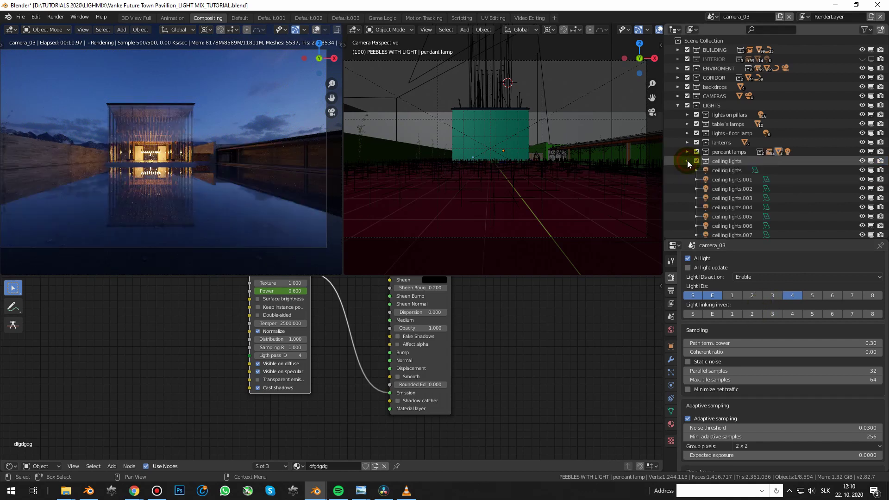
left_click(719, 171)
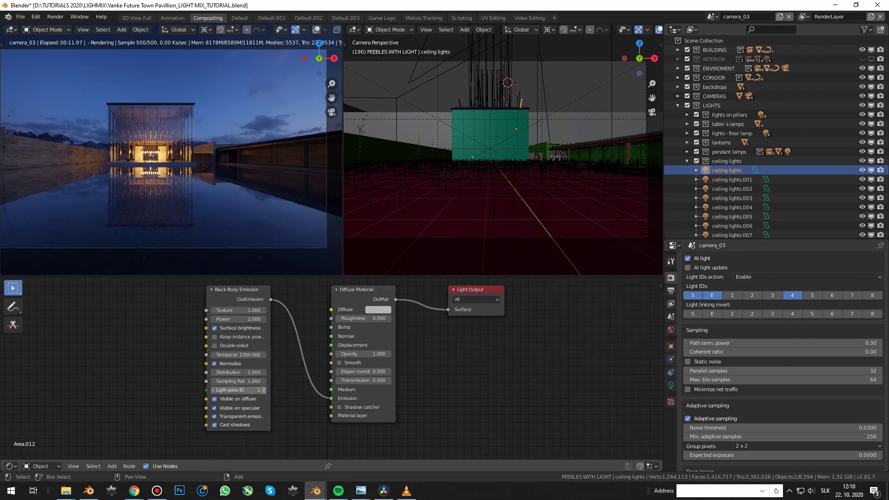
left_click(265, 390)
left_click(265, 390)
left_click(265, 390)
left_click(793, 291)
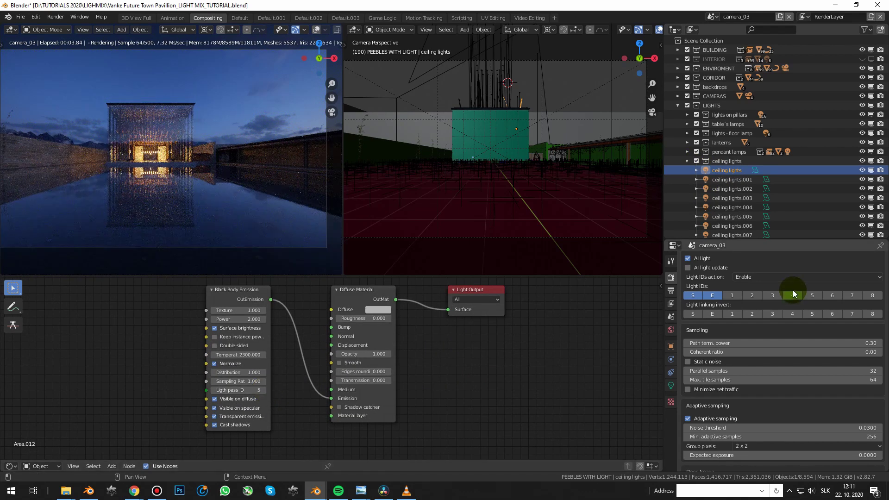
left_click(813, 295)
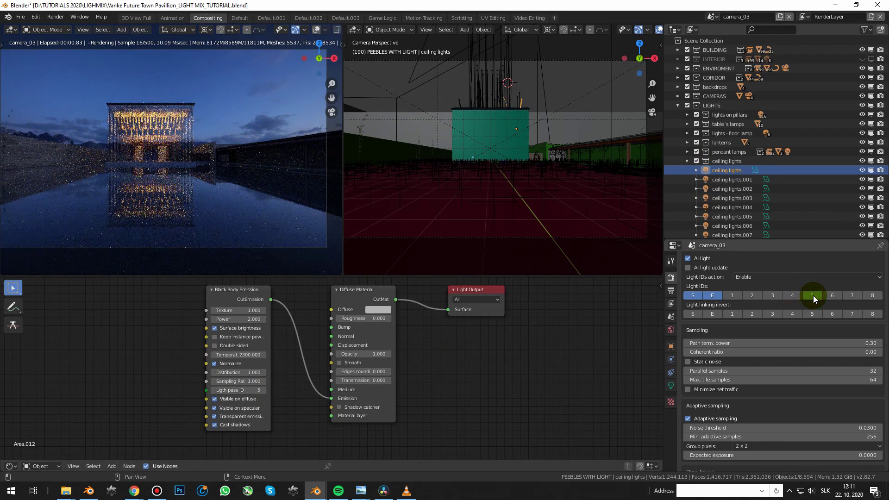
Step: Set the first corridor point lamp's Black Body Emission light pass ID to 6 and switch the enabled kernel light ID from 5 to 6
left_click(686, 160)
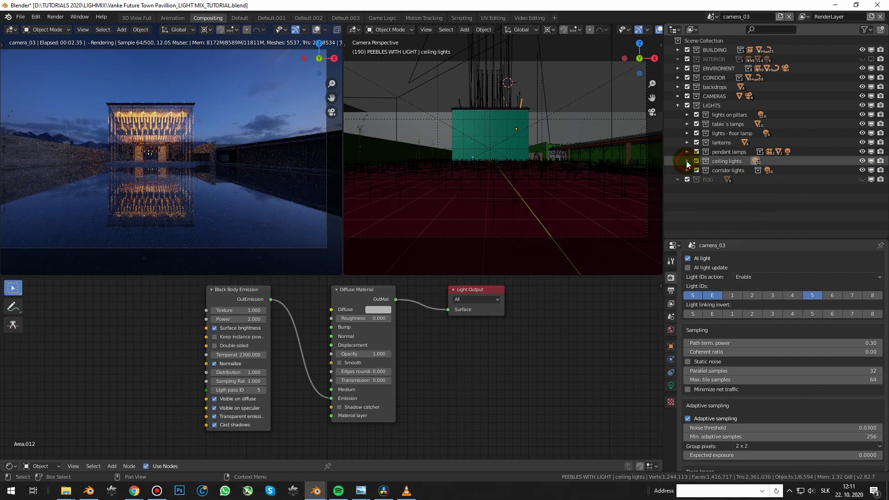
left_click(687, 171)
left_click(696, 180)
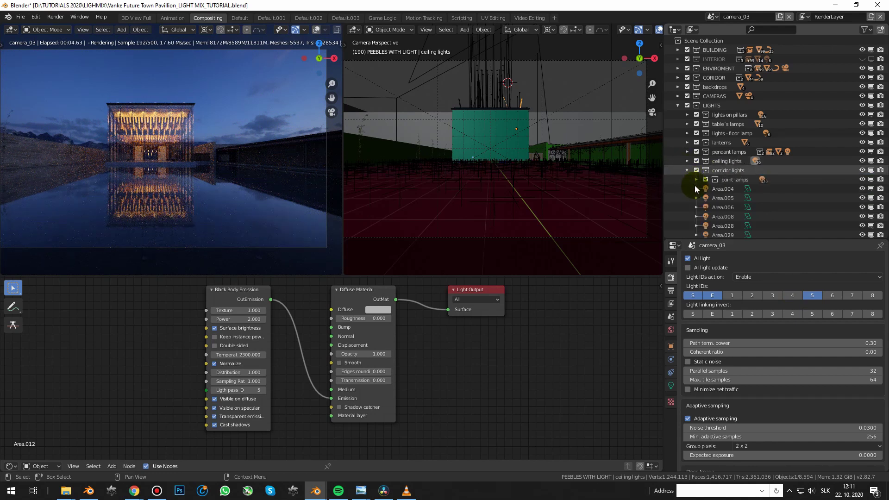
left_click(740, 189)
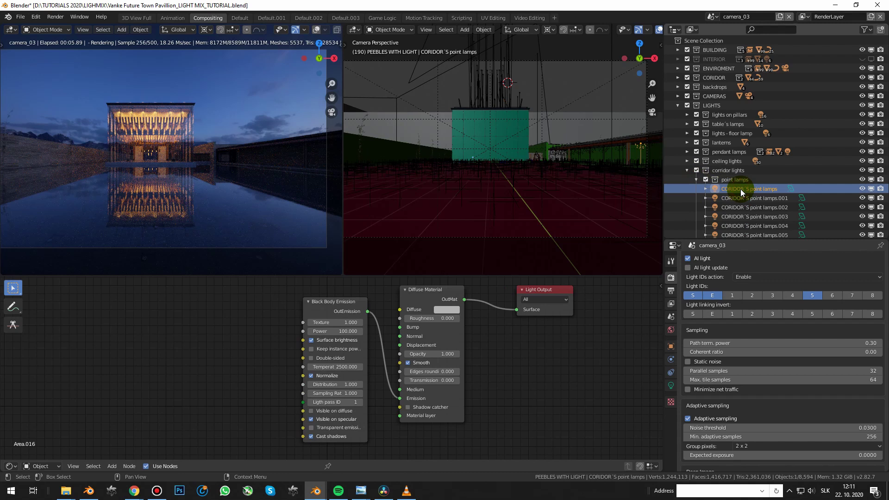
left_click(360, 402)
left_click(361, 402)
left_click(360, 401)
left_click(360, 402)
left_click(360, 402)
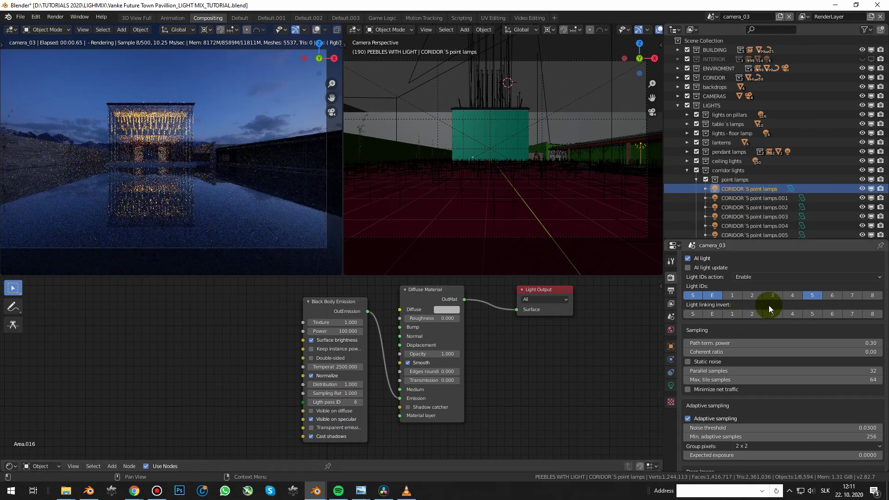
left_click(832, 295)
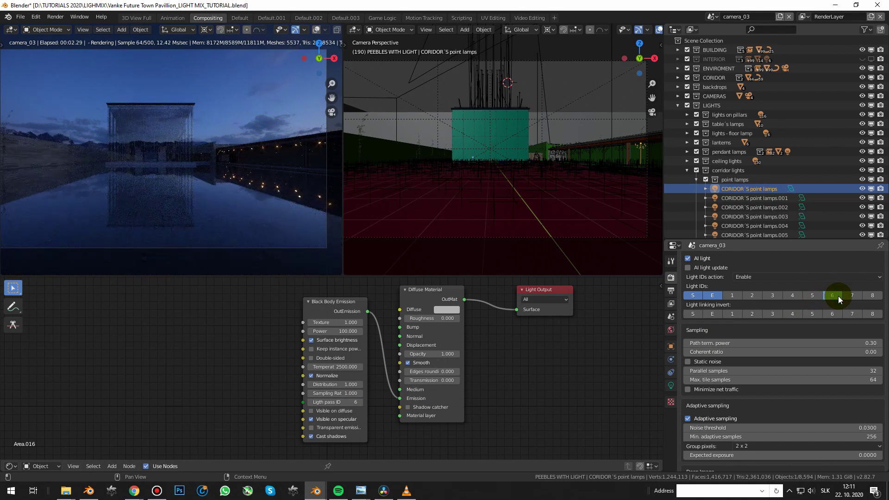
Step: Set the corridor light Area.004's light pass ID to 7 and switch the enabled kernel light ID from 6 to 7
left_click(697, 180)
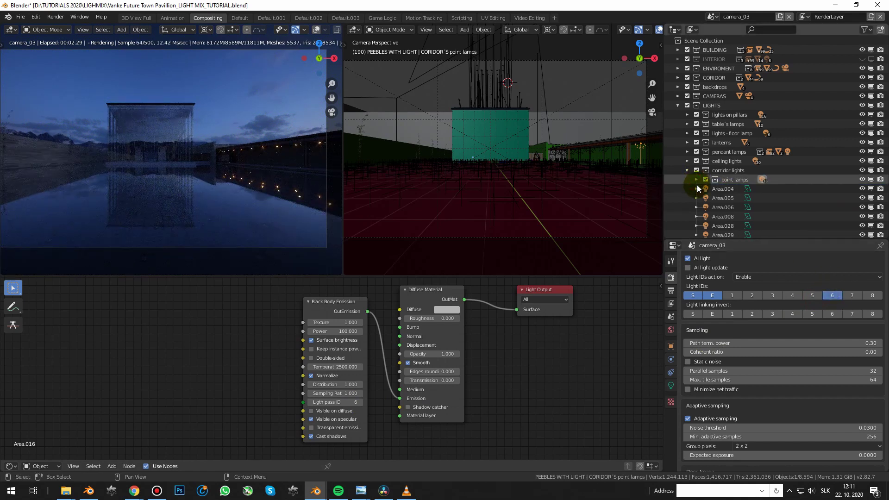
left_click(724, 189)
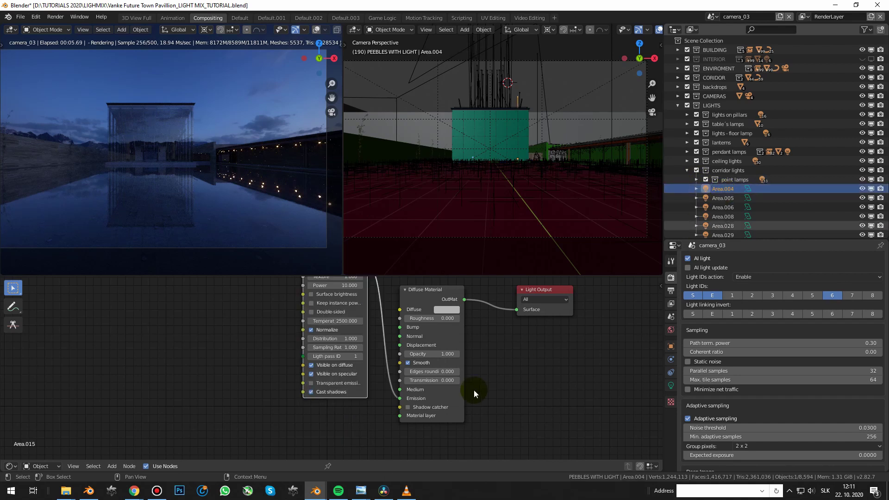
left_click(361, 356)
left_click(361, 356)
left_click(362, 356)
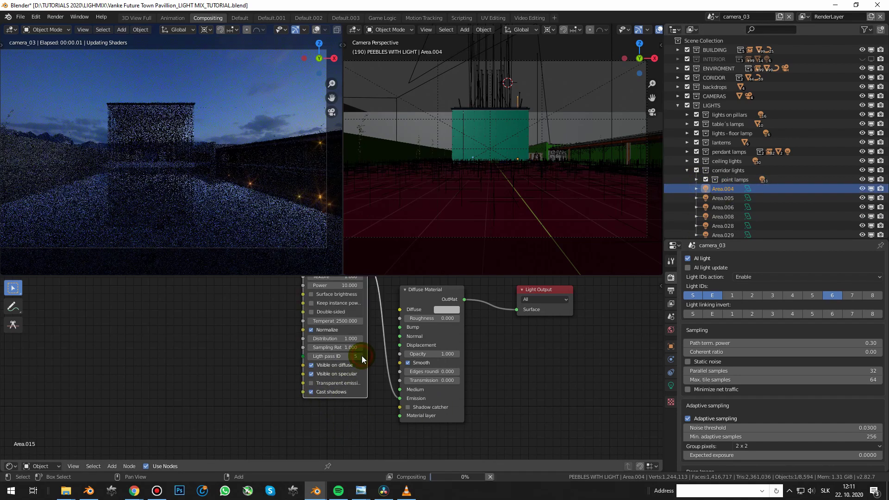
left_click(362, 356)
left_click(361, 356)
left_click(361, 356)
left_click(852, 296)
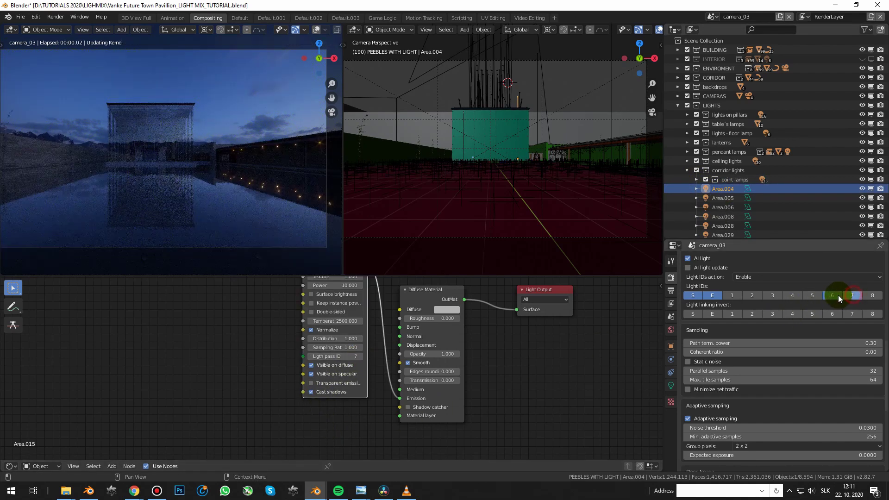
left_click(835, 295)
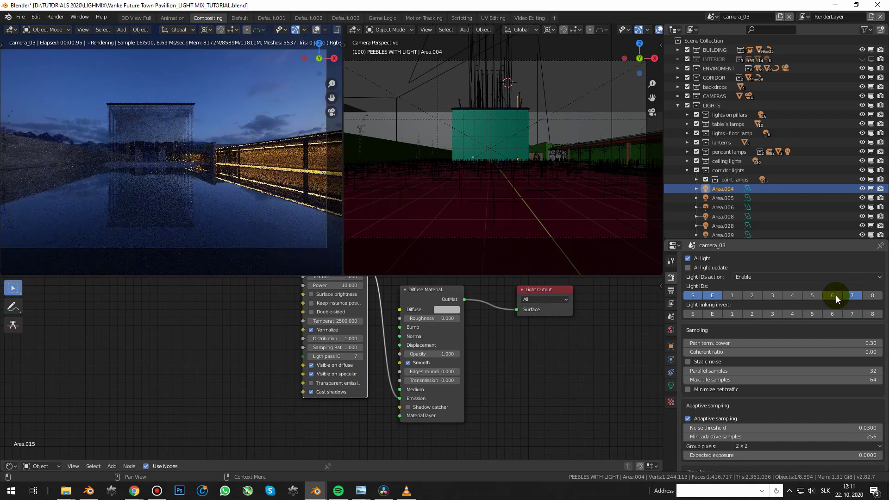
Step: Enable kernel light IDs 1 to 6 and 8 so that every light ID is active
left_click(732, 296)
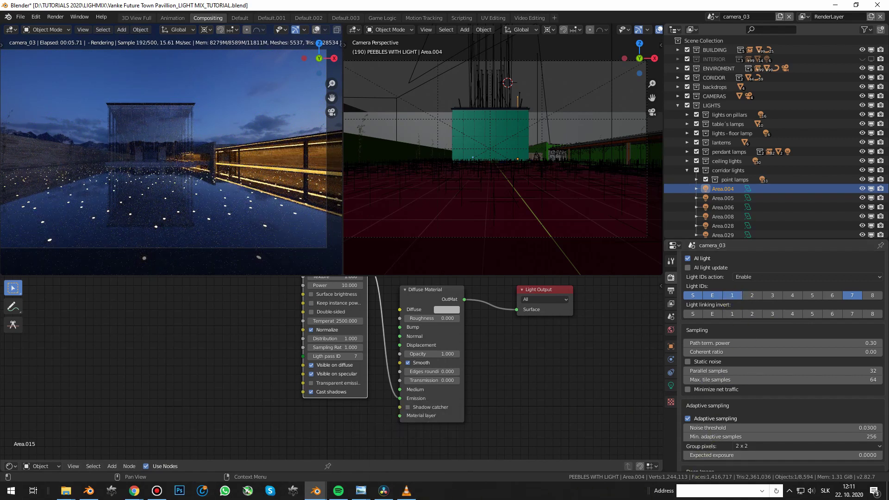
key("alt+Tab")
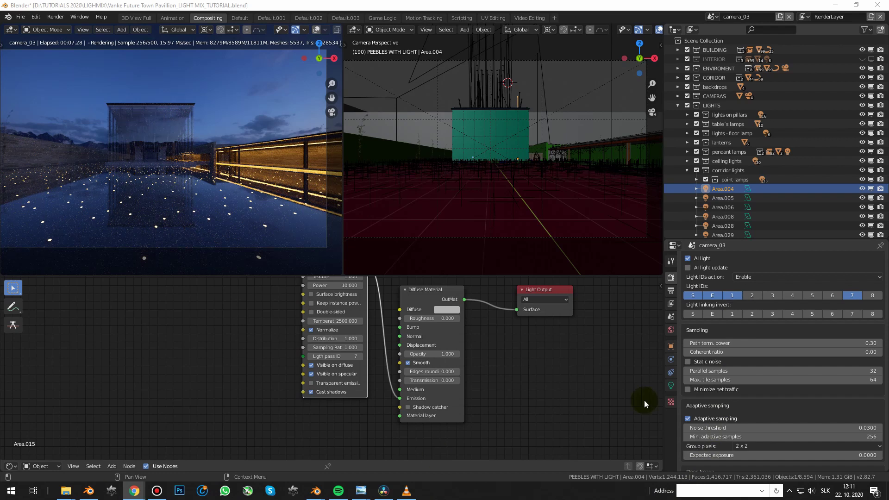
left_click_drag(744, 295, 874, 295)
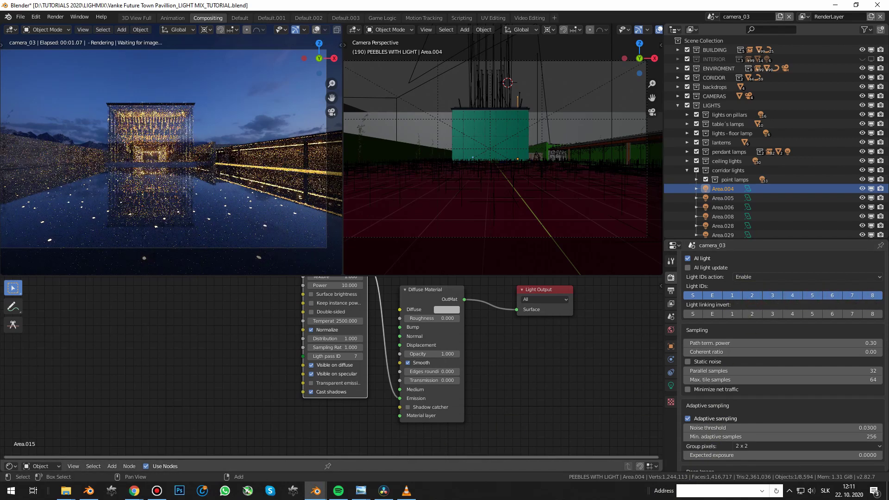
key("alt+Tab")
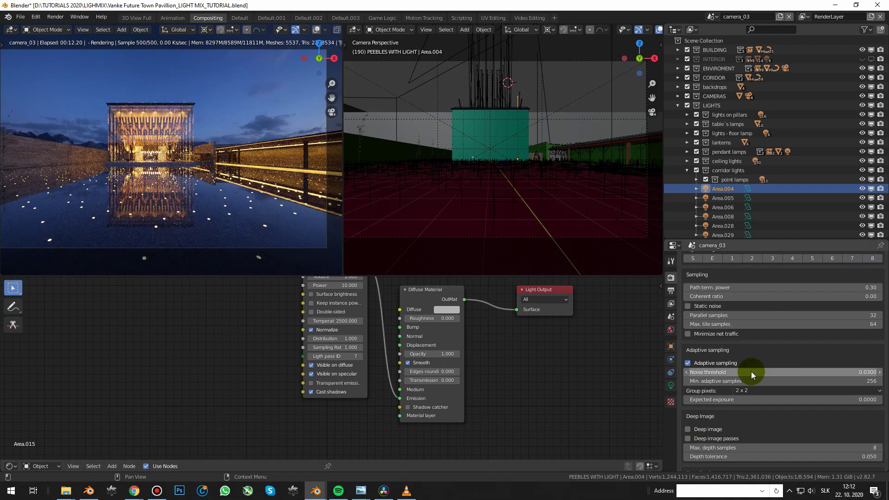
Step: Enable the alpha channel in the Octane kernel settings
scroll(749, 366, "down", 4)
scroll(749, 357, "up", 8)
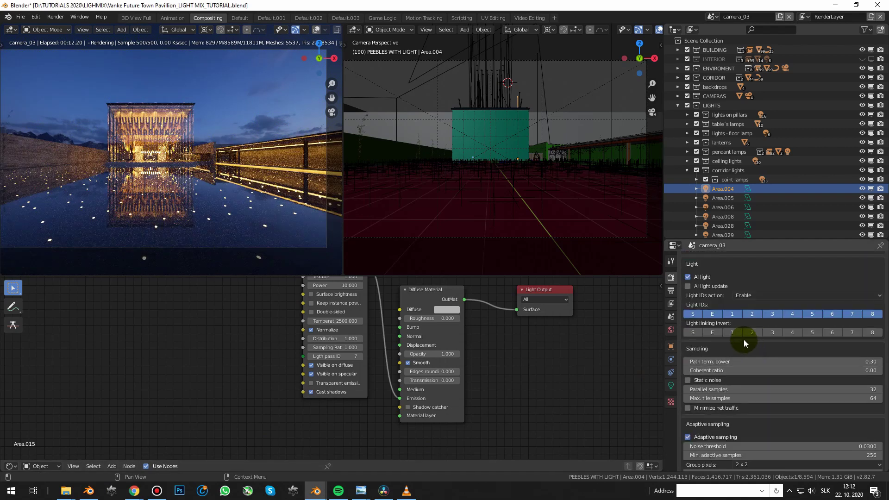
left_click(713, 294)
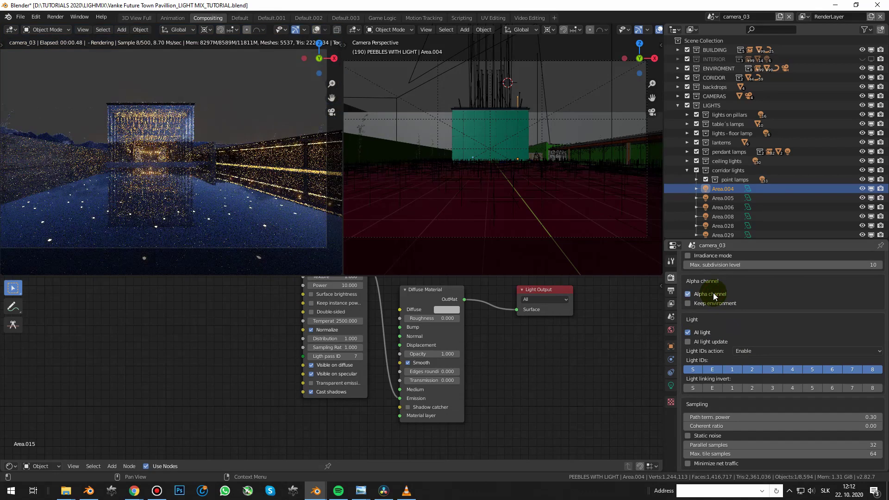
Step: Enable the Environment beauty pass and the Post processing pass for the RenderLayer view layer
left_click(671, 304)
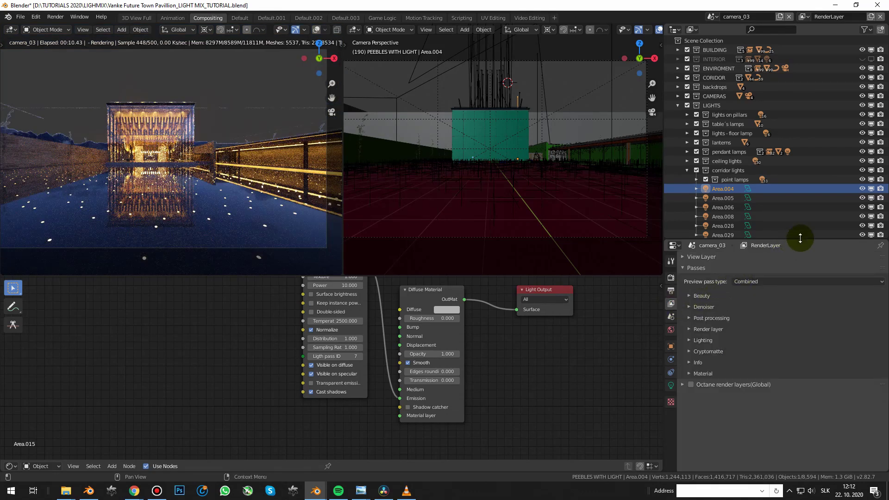
left_click_drag(798, 239, 792, 147)
left_click(701, 203)
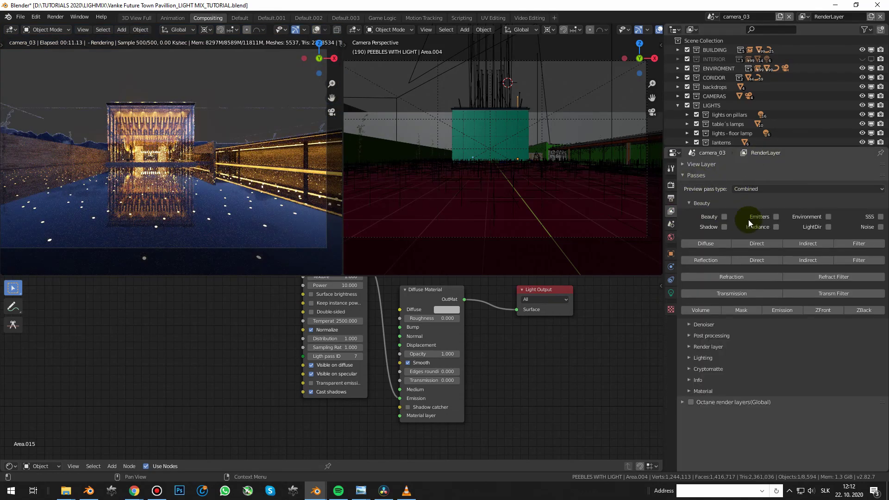
left_click(828, 217)
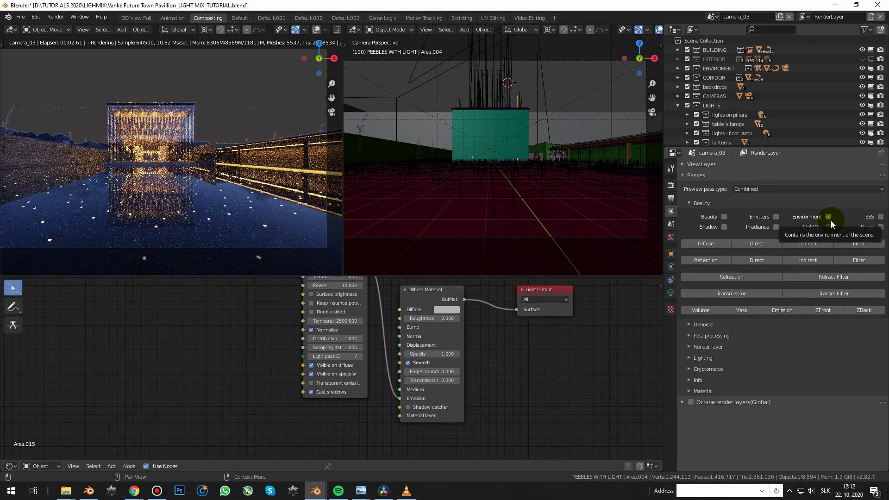
left_click(711, 336)
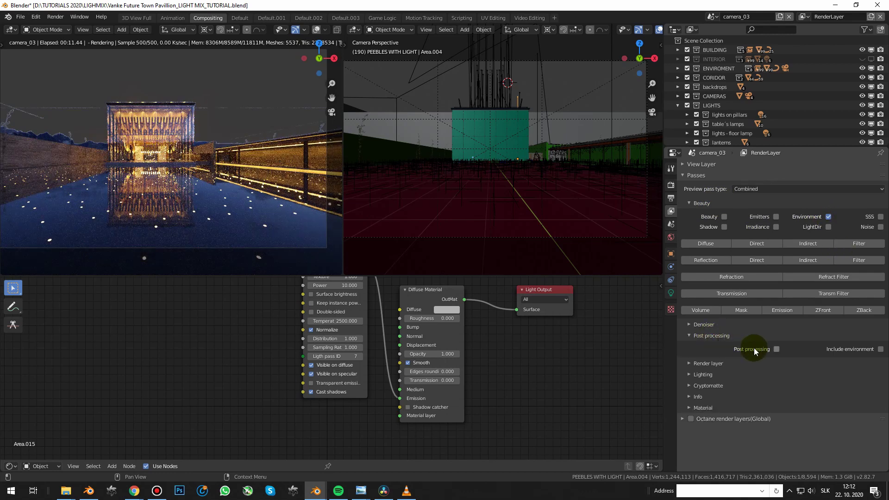
left_click(777, 349)
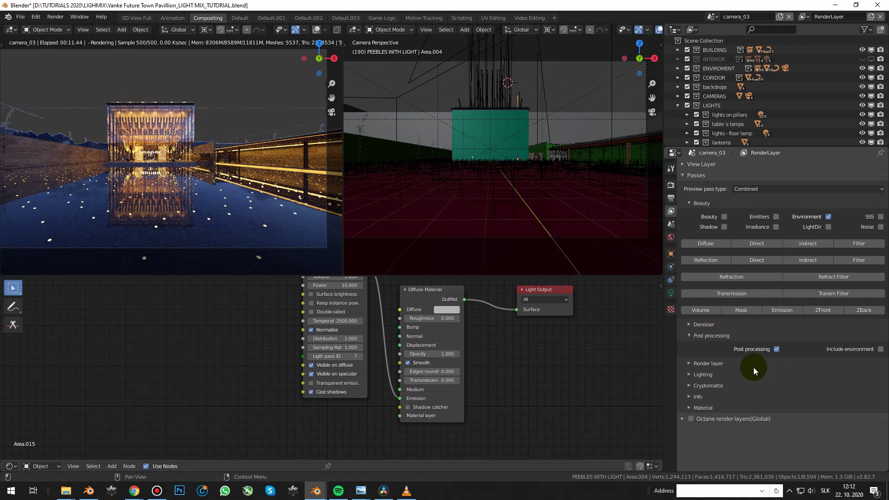
Step: Enable the Ambient, Sunlight and Light Pass 1 to 8 lighting passes and render the image
left_click(706, 376)
scroll(759, 368, "down", 3)
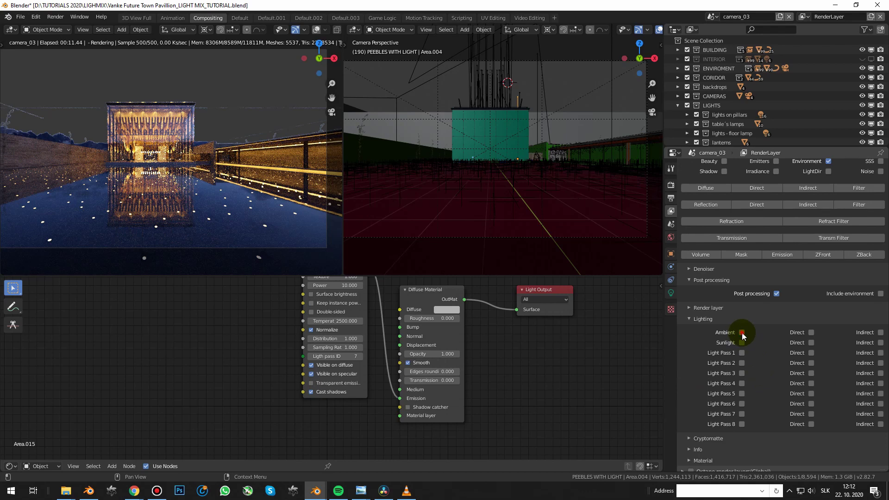
left_click_drag(742, 337, 742, 423)
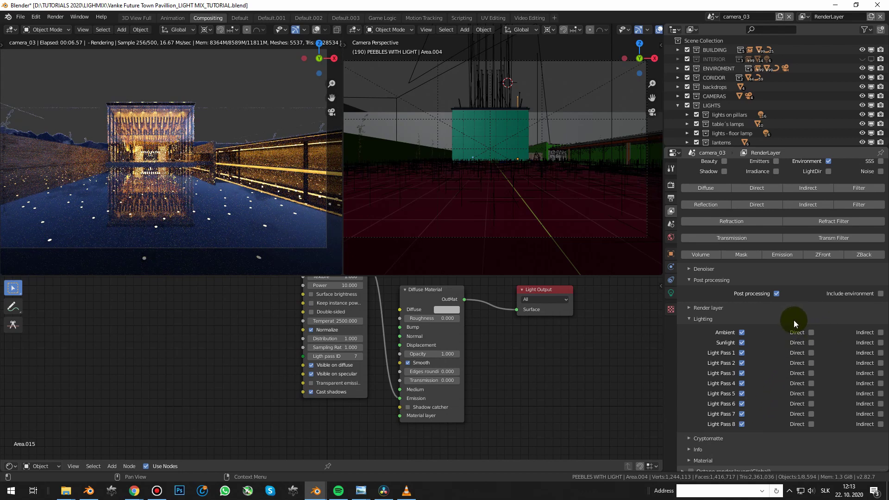
key("F12")
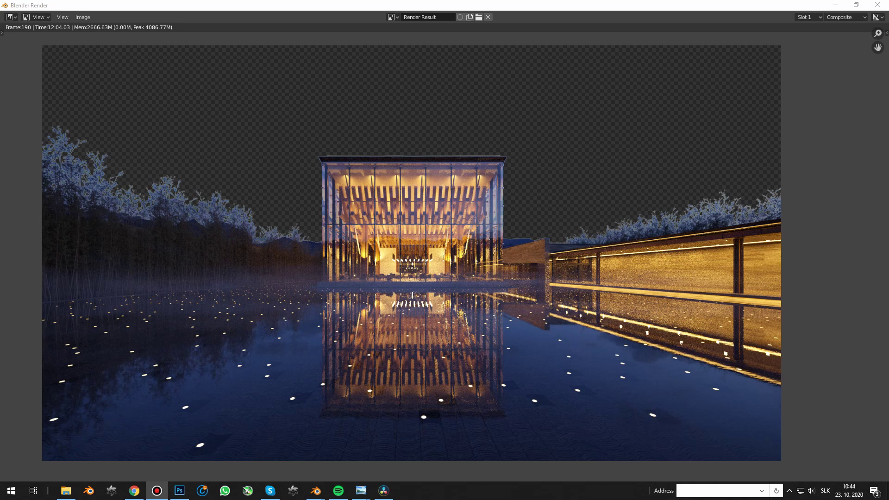
key("alt+Tab")
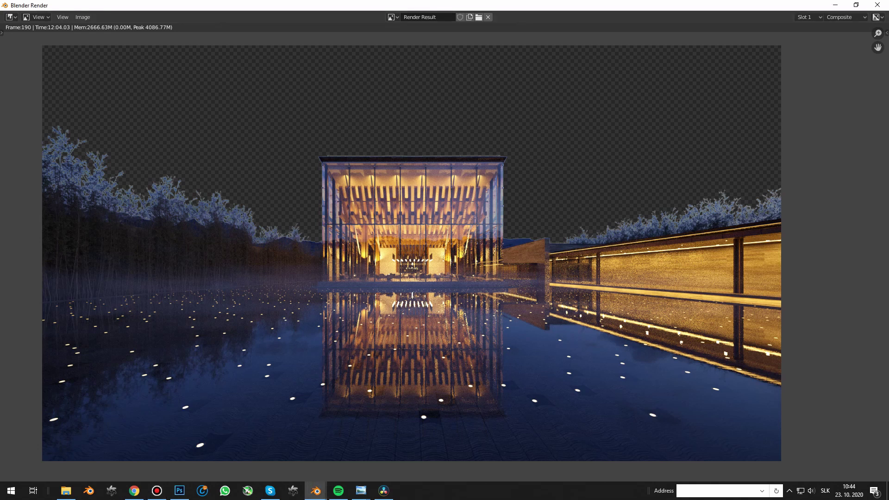
key("alt+Tab")
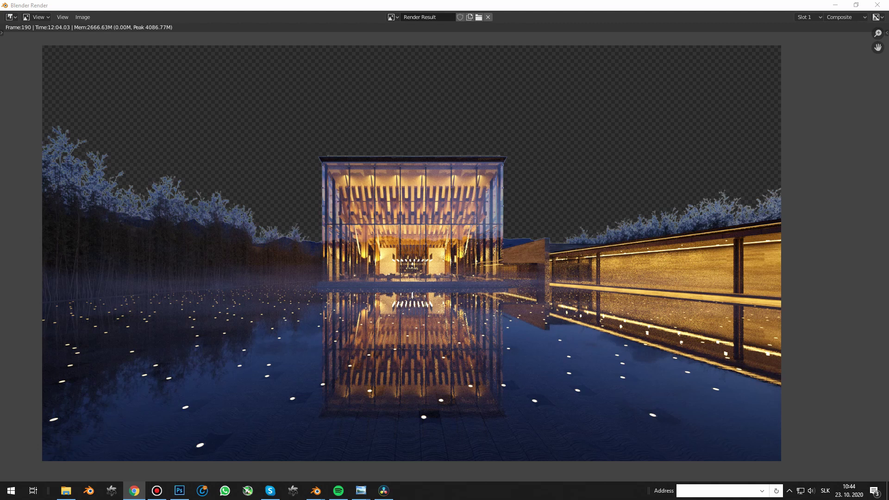
Step: Switch the render window to the Compositor and place a Viewer node below the Composite node
left_click(10, 17)
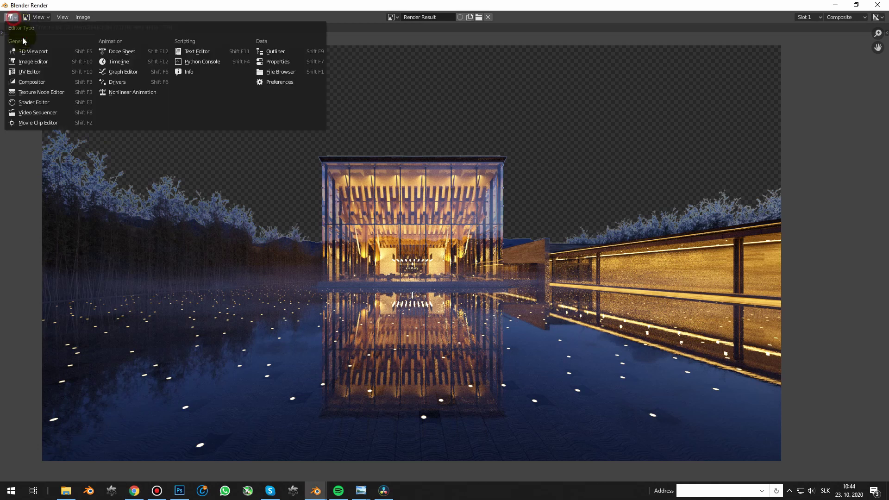
left_click(33, 83)
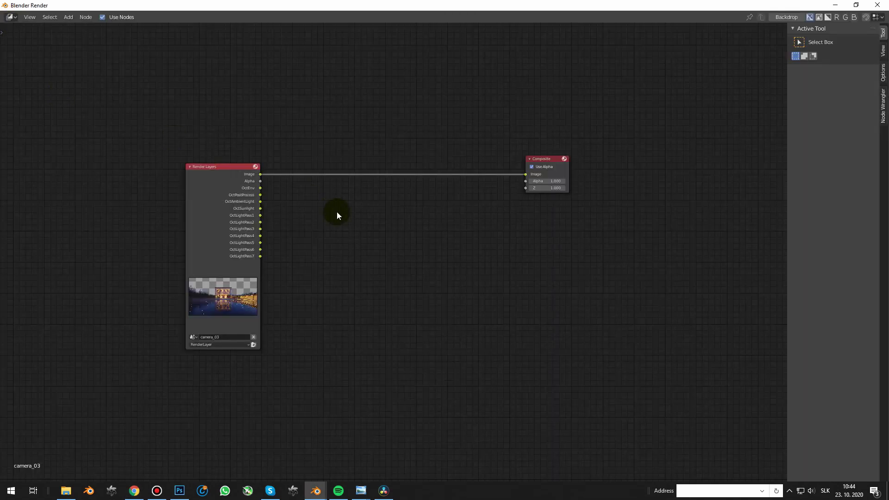
scroll(345, 233, "up", 1)
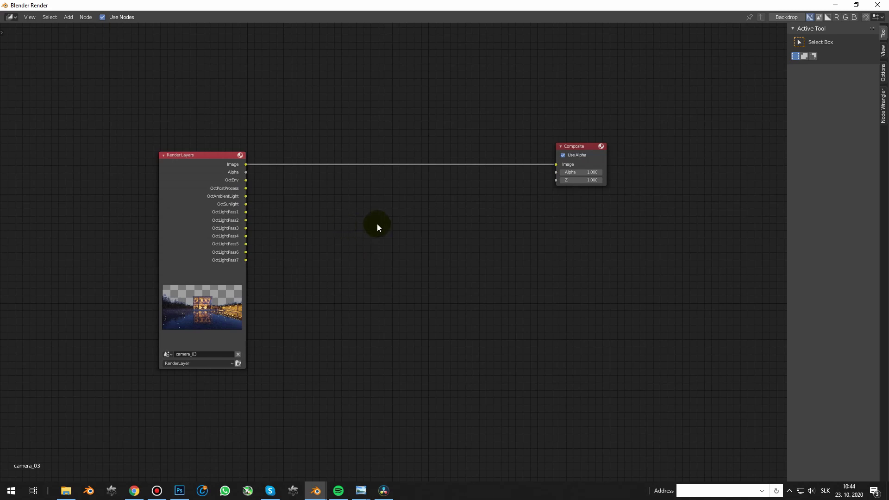
key("shift+a")
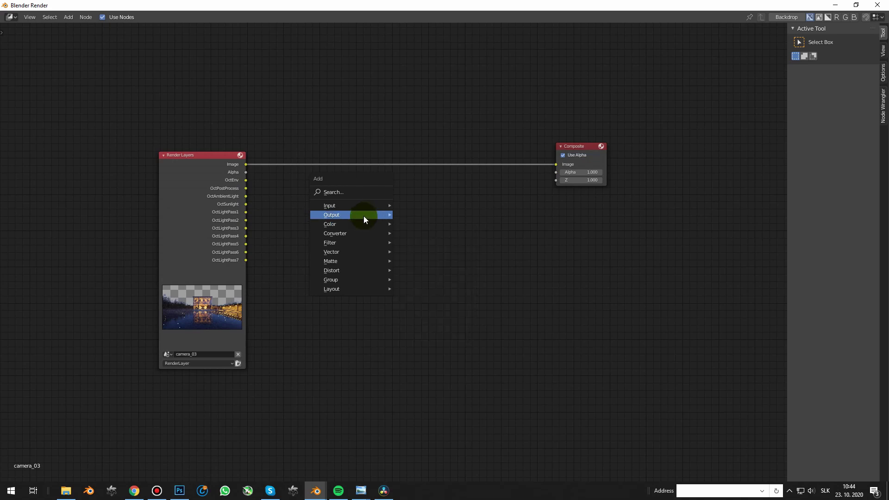
mouse_move(378, 216)
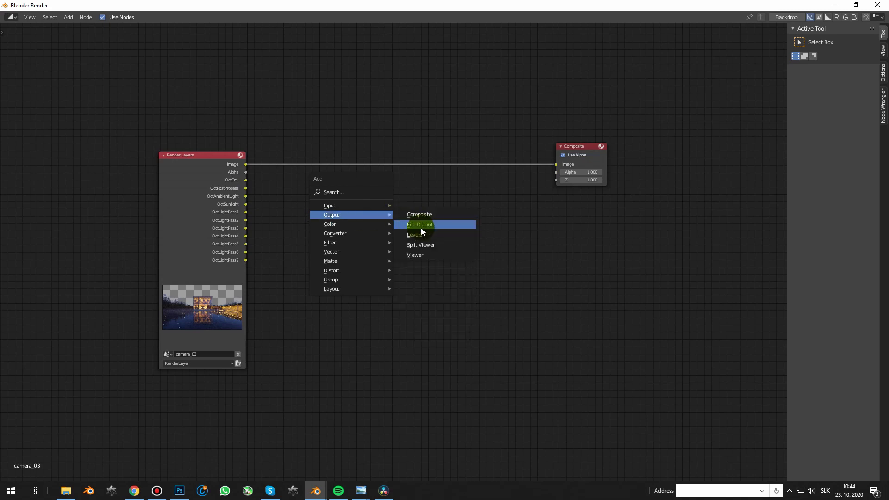
left_click(421, 254)
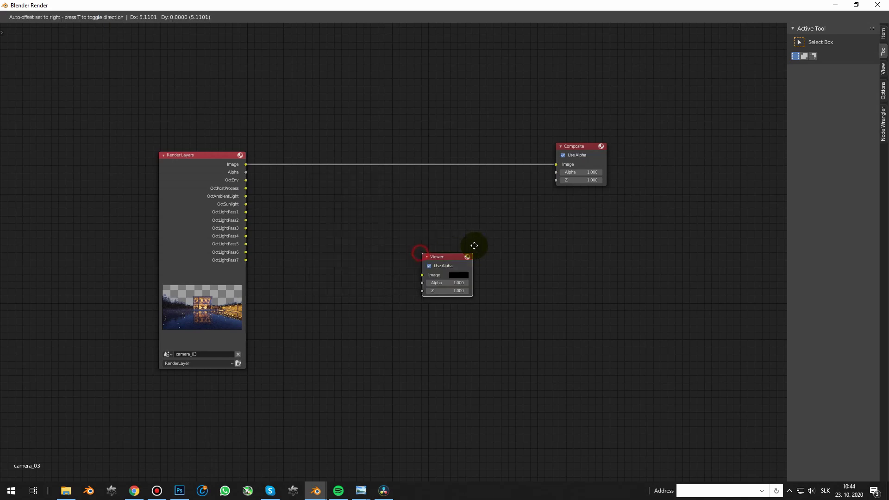
left_click(556, 193)
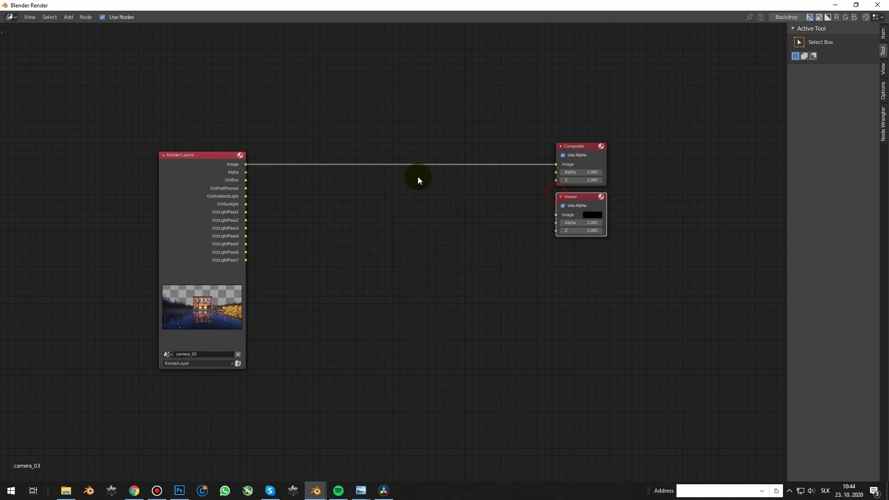
Step: Add a reroute on the Render Layers image link, connect it to the Viewer's Image input and show the backdrop
right_click_drag(454, 151, 456, 178, "shift")
left_click_drag(455, 167, 558, 214)
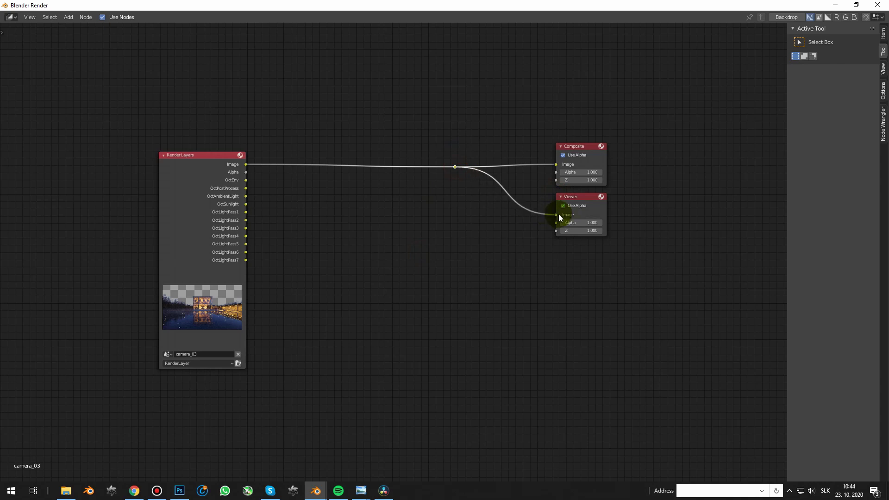
left_click(783, 17)
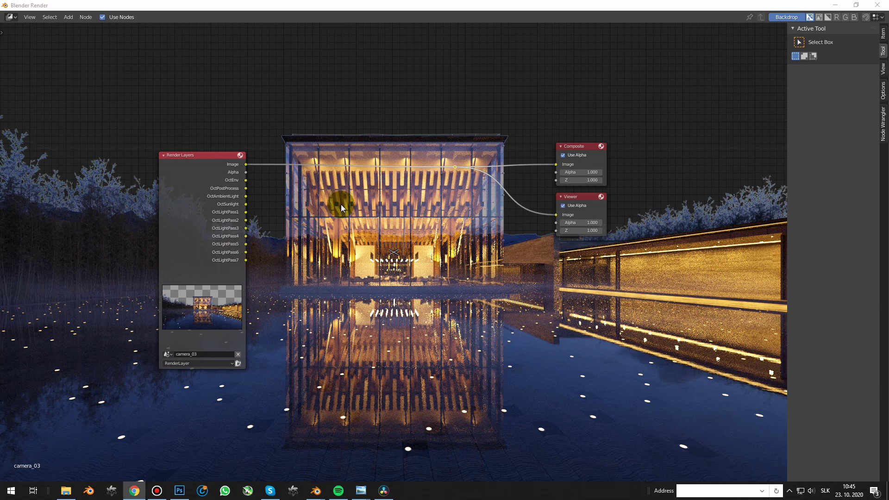
Step: Insert a Mix color node on the link between the Render Layers Image output and the reroute
left_click(340, 204)
key("shift+a")
mouse_move(320, 218)
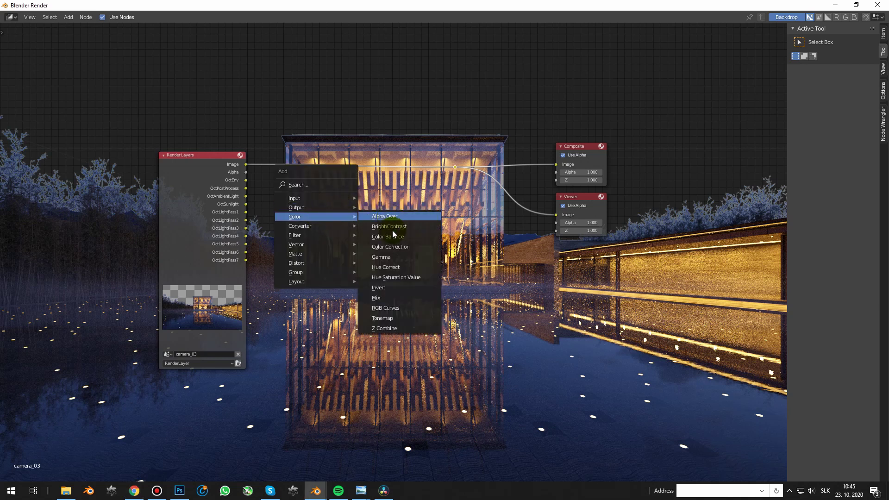
left_click(382, 296)
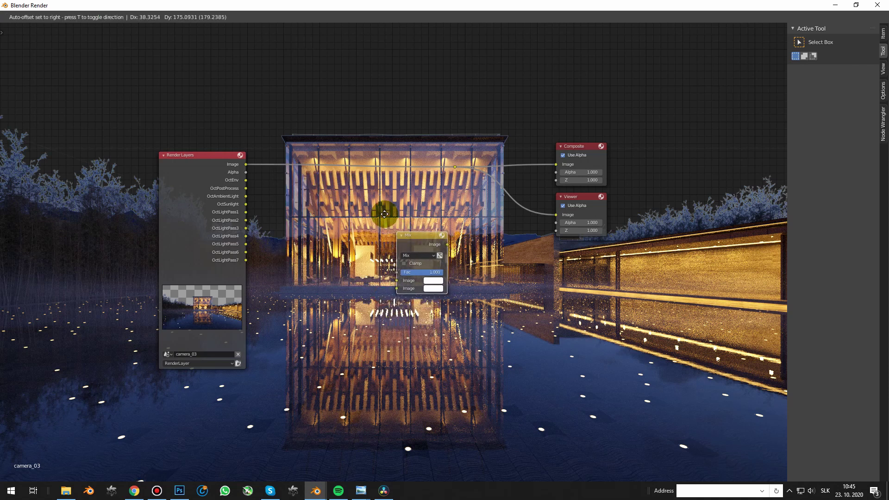
left_click(354, 144)
scroll(354, 145, "up", 2)
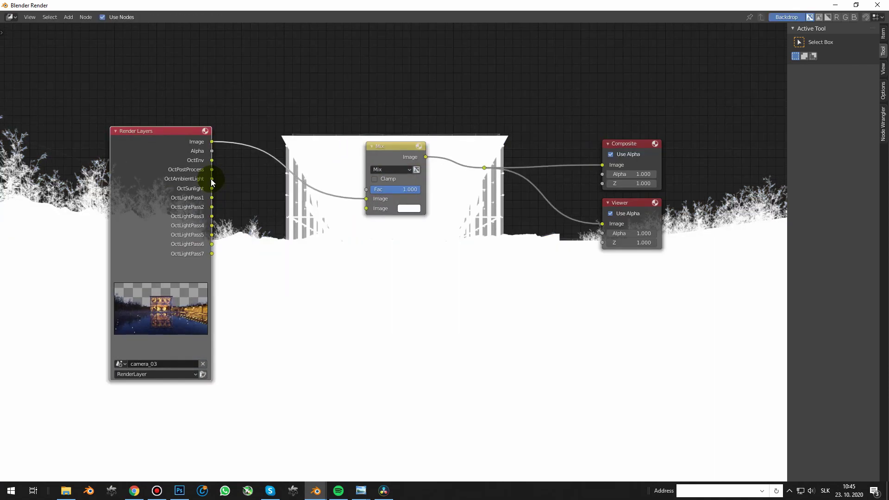
Step: Connect OctEnv to the Mix node's first Image input, OctAmbientLight to the second and Alpha to Fac
left_click_drag(212, 159, 366, 208)
left_click_drag(211, 178, 369, 208)
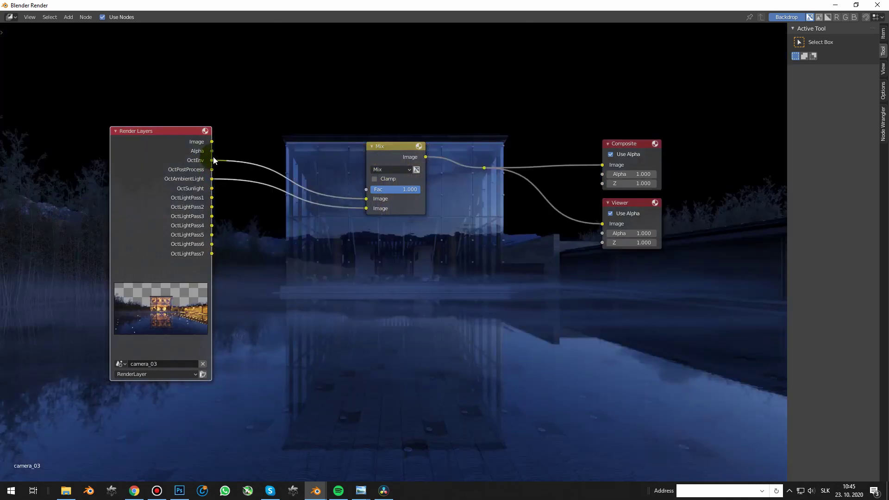
left_click_drag(212, 150, 368, 185)
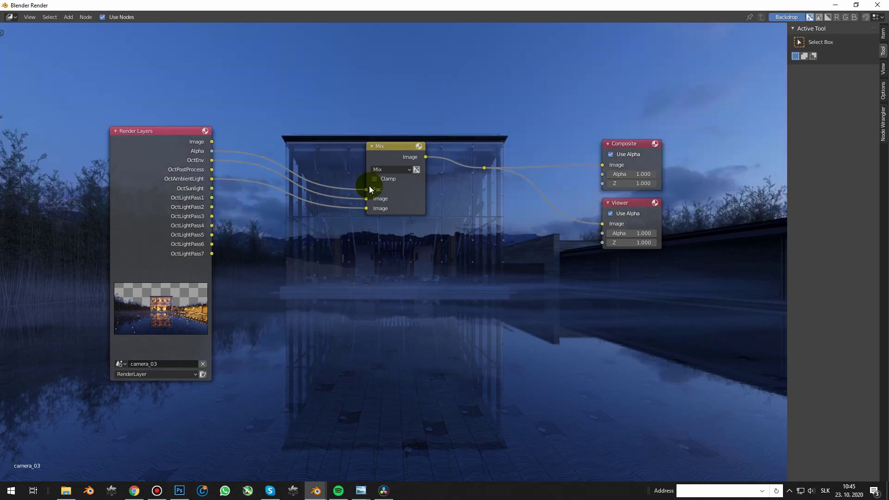
Step: Duplicate the Mix node onto the link to the reroute and connect OctLightPass1 to the copy's second Image input
left_click_drag(394, 147, 315, 137)
key("shift+d")
left_click(400, 140)
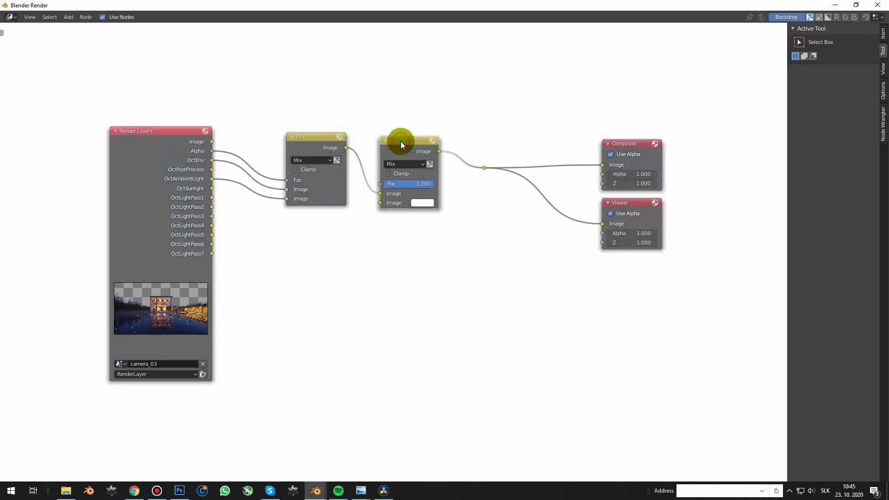
left_click_drag(306, 139, 299, 136)
left_click_drag(211, 196, 382, 205)
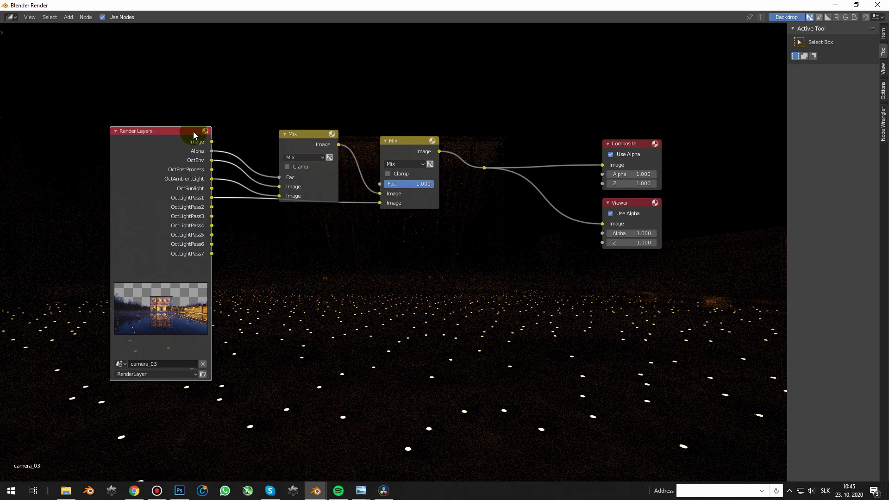
Step: Change the second Mix node's blending mode to Screen and test its Fac strength, leaving it at 1.000
left_click(397, 164)
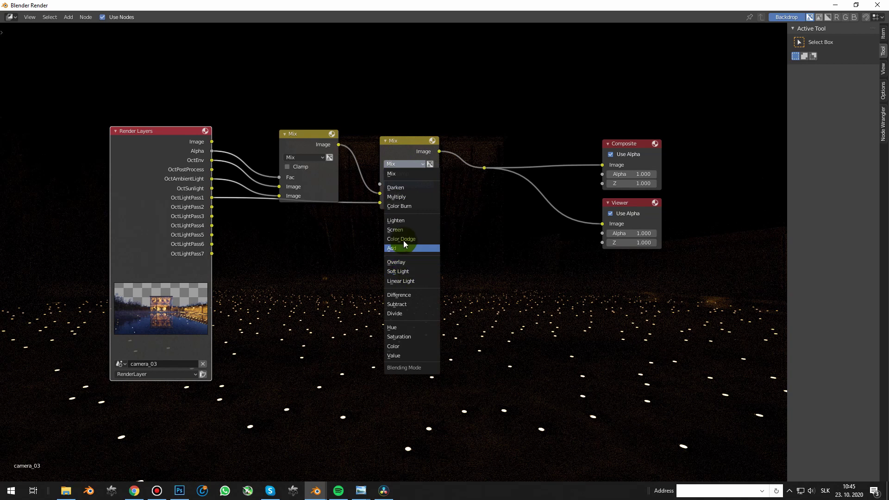
left_click(398, 230)
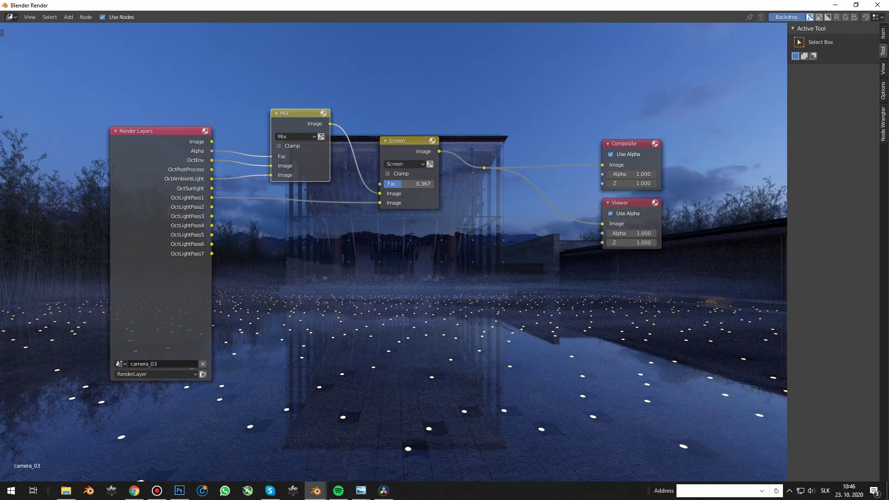
left_click_drag(385, 184, 434, 185)
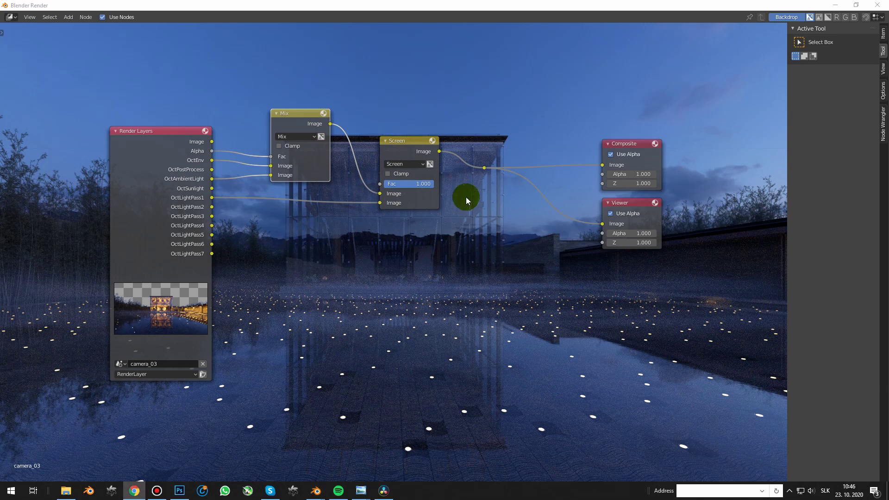
Step: Duplicate the Screen node onto the link before the reroute and connect OctLightPass2 to the copy's second Image input
left_click_drag(415, 143, 395, 141)
key("shift+d")
left_click(471, 148)
left_click_drag(473, 148, 461, 167)
left_click_drag(212, 207, 441, 225)
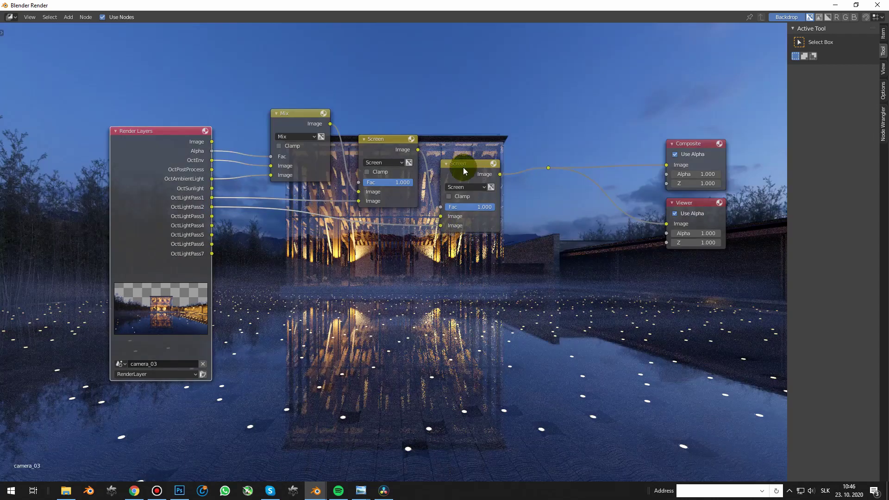
Step: Add two more chained Screen node copies before the reroute, feeding OctLightPass3 and OctLightPass4 into their second Image inputs
left_click(463, 168)
key("shift+d")
left_click(543, 196)
left_click_drag(211, 216, 530, 256)
key("shift+d")
left_click(615, 220)
middle_click_drag(615, 220, 508, 208)
left_click_drag(507, 209, 500, 236)
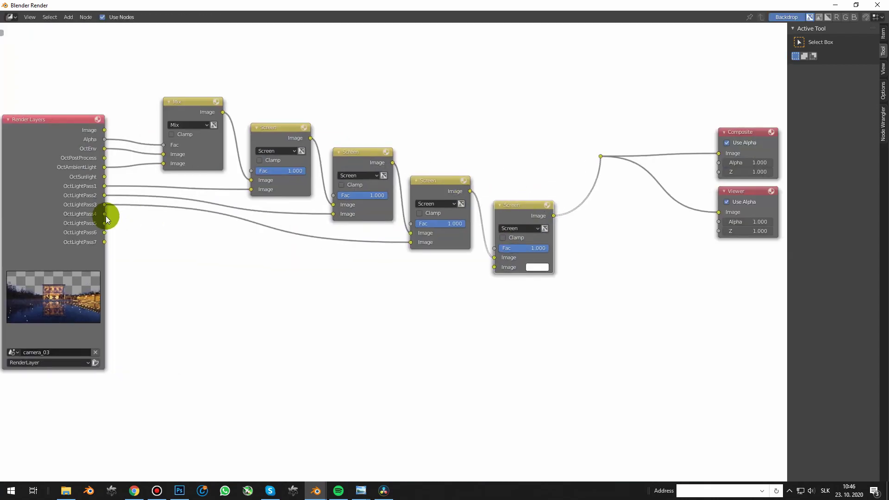
left_click_drag(104, 213, 494, 267)
Step: Extend the Screen chain with two further copies, connecting OctLightPass5 and OctLightPass6 to their second Image inputs
key("shift+d")
left_click(587, 205)
left_click_drag(603, 204, 584, 251)
left_click_drag(104, 223, 564, 315)
left_click_drag(579, 259, 570, 249)
key("shift+d")
left_click(640, 245)
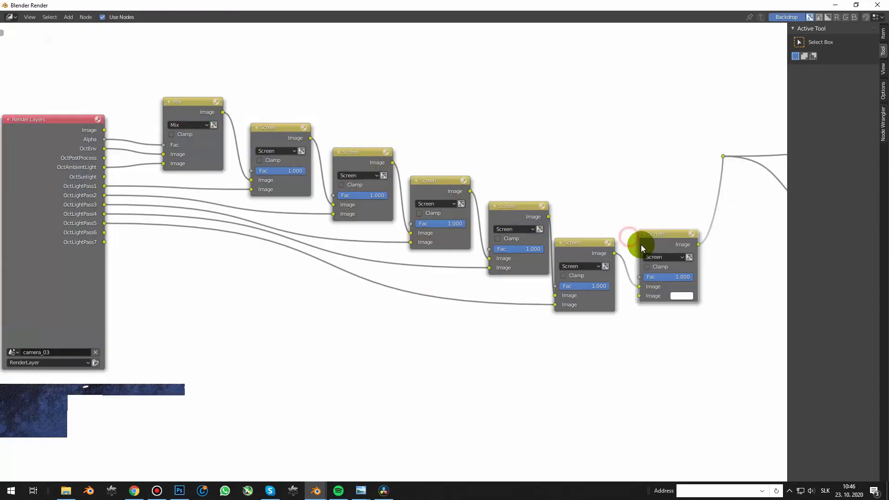
left_click_drag(640, 246, 628, 277)
left_click_drag(104, 232, 623, 332)
Step: Append a seventh Screen node to the chain and connect OctLightPass7 to its second Image input
middle_click_drag(555, 285, 542, 248)
key("shift+d")
left_click(698, 238)
left_click_drag(698, 238, 699, 269)
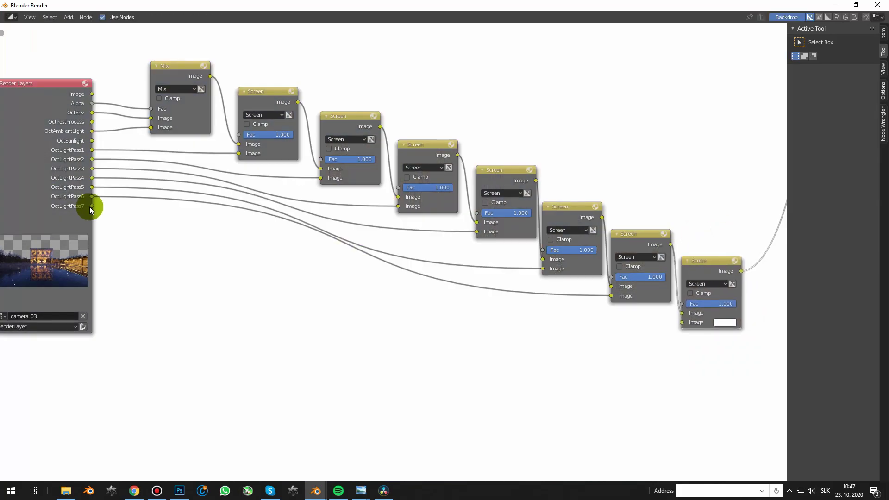
left_click_drag(90, 205, 681, 319)
Step: Set Fac to 0.000 on all seven light pass Screen nodes
scroll(361, 238, "down", 2)
middle_click_drag(361, 238, 252, 289)
left_click_drag(552, 347, 526, 347)
left_click_drag(492, 324, 465, 324)
left_click_drag(433, 301, 406, 300)
left_click_drag(375, 269, 283, 248)
left_click_drag(246, 223, 146, 201)
Step: Set the OctLightPass2 Screen node's Fac to 1.000 and preview OctLightPass6 at 1.000 before returning it to 0.000
left_click_drag(485, 324, 508, 324)
left_click_drag(232, 224, 259, 224)
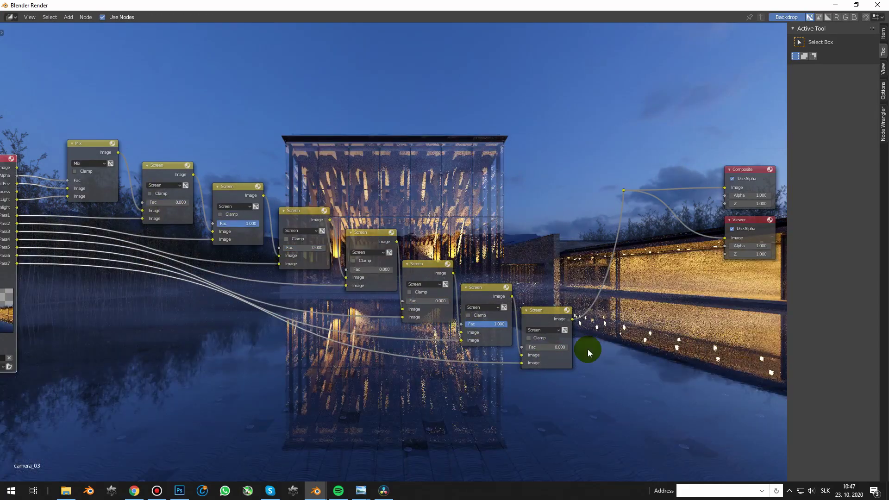
left_click_drag(492, 324, 465, 324)
scroll(385, 241, "down", 3)
middle_click_drag(385, 242, 431, 218)
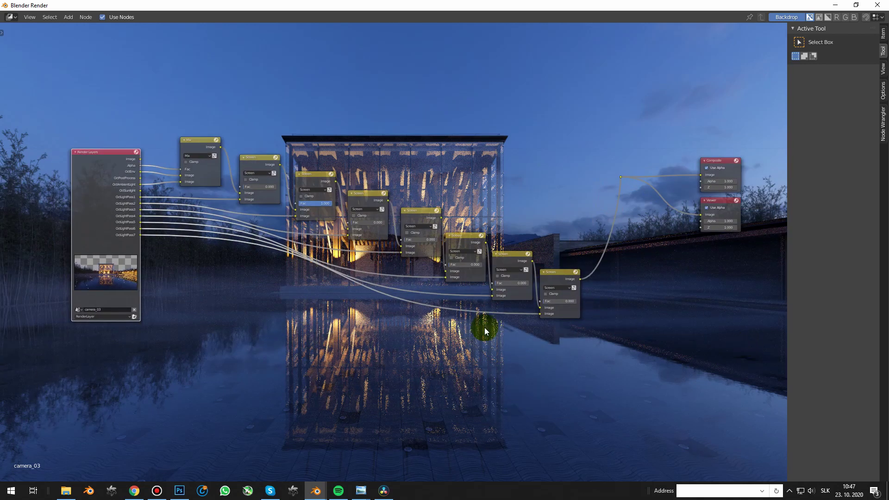
Step: Duplicate the last Screen node onto the link before the reroute and connect OctPostProcess to its second Image input
middle_click_drag(554, 277, 559, 249)
scroll(559, 248, "up", 5)
left_click_drag(563, 245, 596, 245)
key("shift+d")
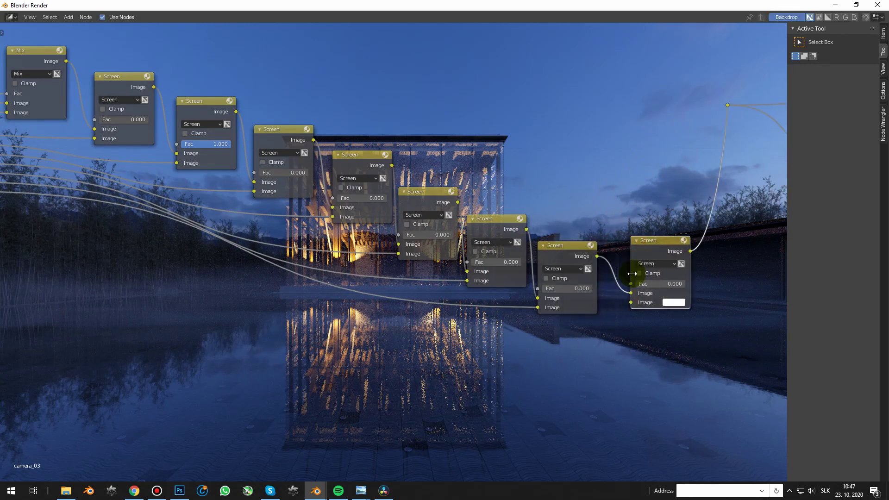
left_click(674, 302)
scroll(547, 288, "down", 1)
scroll(547, 288, "down", 1)
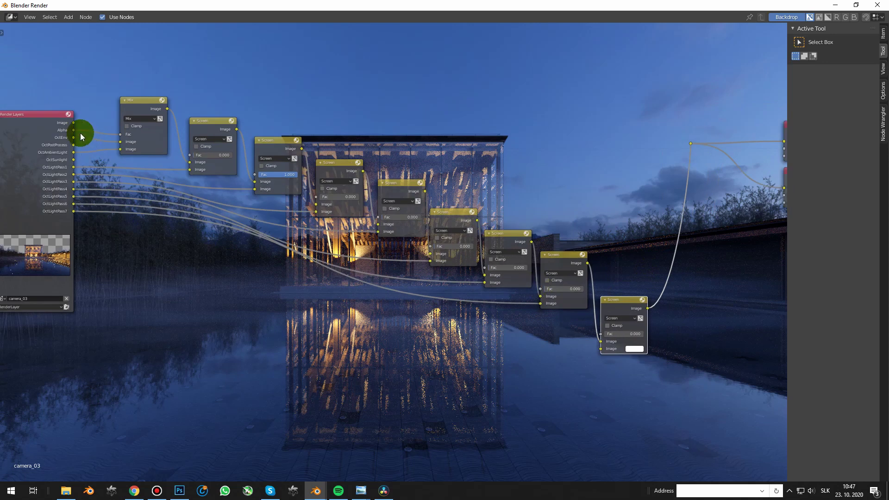
scroll(74, 146, "up", 3)
scroll(68, 148, "down", 1)
left_click_drag(67, 148, 688, 384)
middle_click_drag(682, 378, 502, 340)
scroll(502, 340, "up", 1)
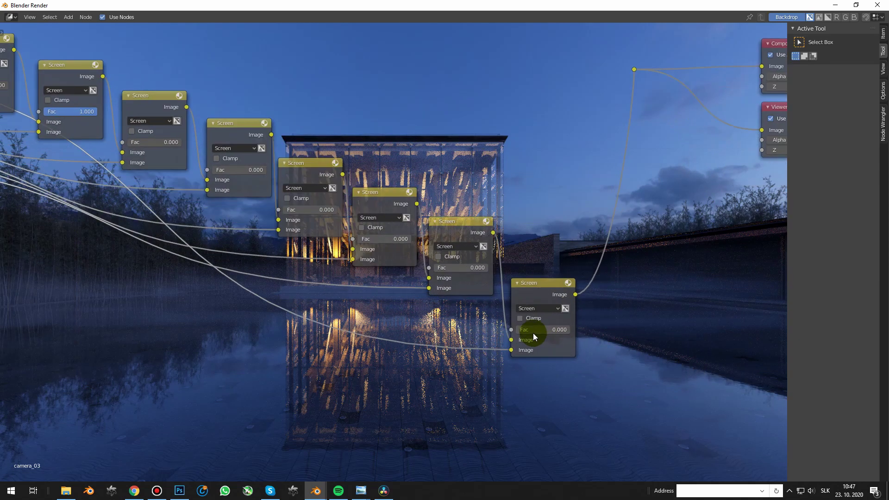
Step: Set the OctPostProcess Screen node's Fac to 1.000 and move the node away from the rest of the chain
left_click_drag(532, 332, 584, 331)
middle_click_drag(476, 294, 444, 432)
left_click_drag(482, 425, 540, 400)
Step: Raise Fac to 1.000 on the Screen nodes for OctLightPass7 through OctLightPass3
middle_click_drag(427, 406, 462, 369)
left_click_drag(462, 369, 489, 369)
left_click_drag(360, 342, 413, 342)
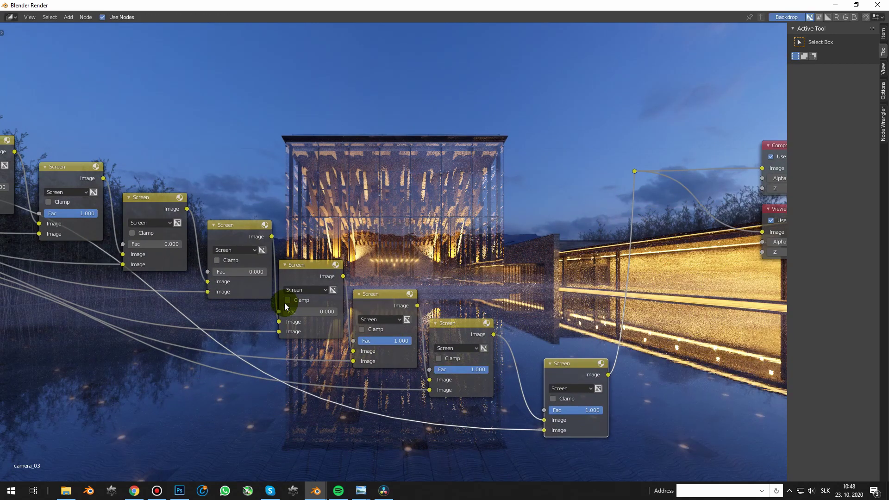
left_click_drag(289, 311, 343, 311)
left_click_drag(231, 273, 285, 273)
left_click_drag(141, 243, 195, 243)
Step: Set Fac to 0.6 on the OctLightPass7 Screen node and 0.5 on the OctLightPass6 Screen node
middle_click_drag(297, 175, 302, 156)
left_click(470, 351)
type("0.6")
key("Return")
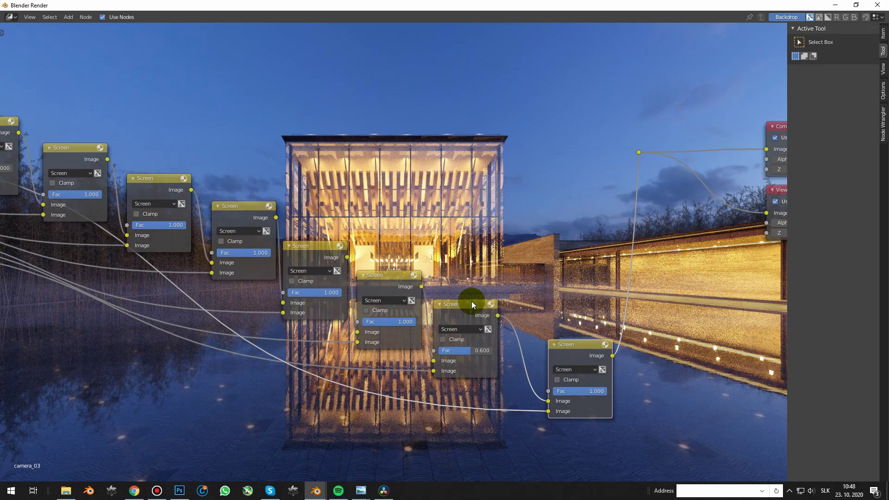
type("0.5")
key("Return")
Step: Set Fac to 0.5 on the Screen nodes for OctLightPass5, OctLightPass4 and OctLightPass3
left_click(315, 295)
type("0.")
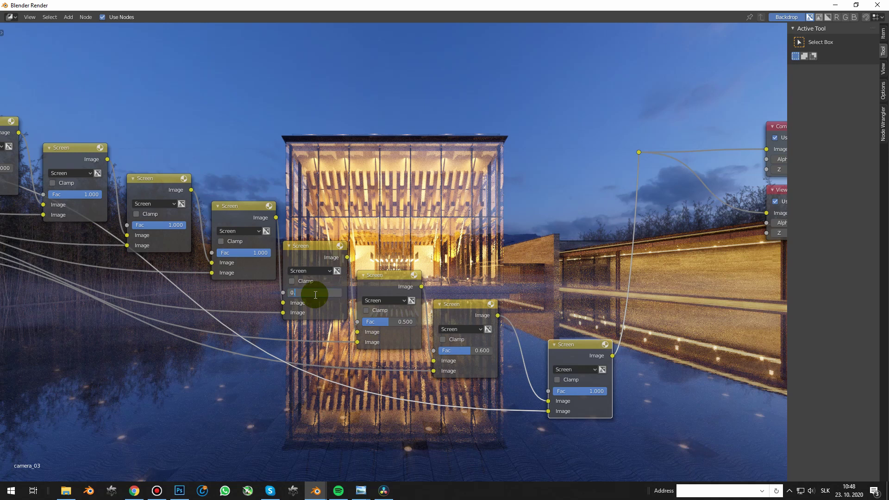
type("5")
key("Return")
left_click(249, 254)
type("0.5")
key("Return")
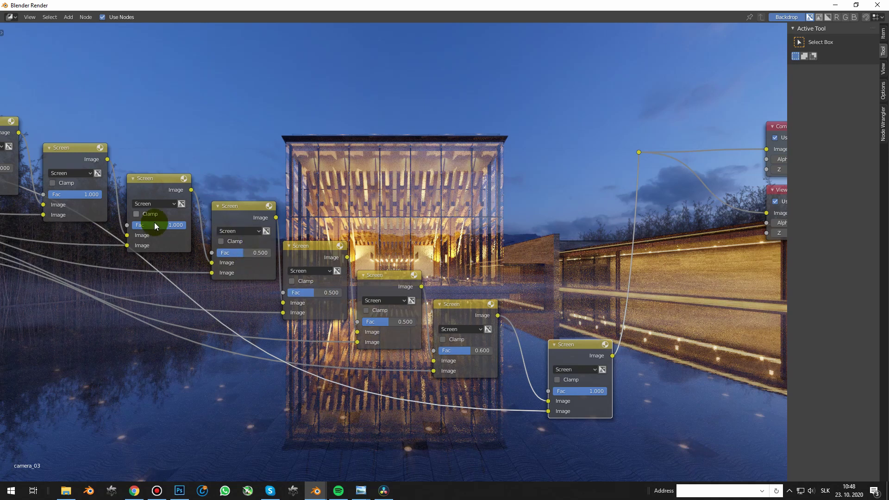
left_click(154, 223)
type("0.5")
key("Return")
Step: Move the OctPostProcess Screen node closer to the chain and set the OctLightPass1 Screen node's Fac to about 0.517
key("Home")
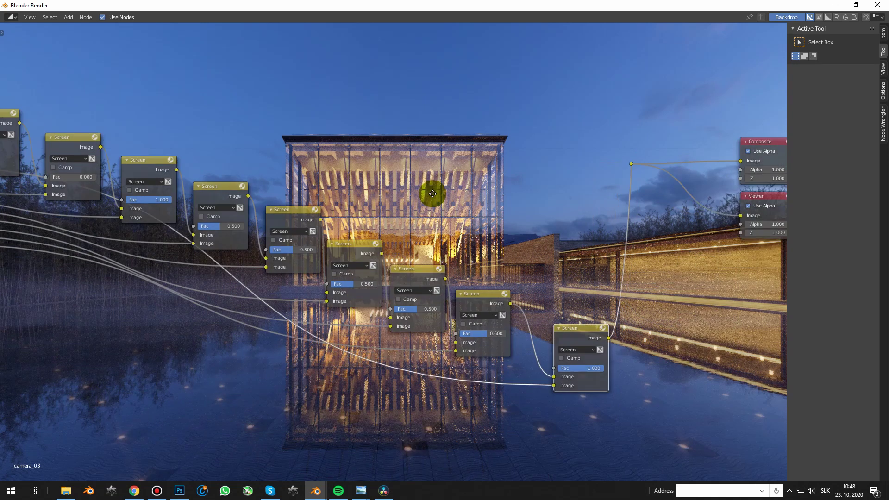
left_click_drag(608, 299, 589, 304)
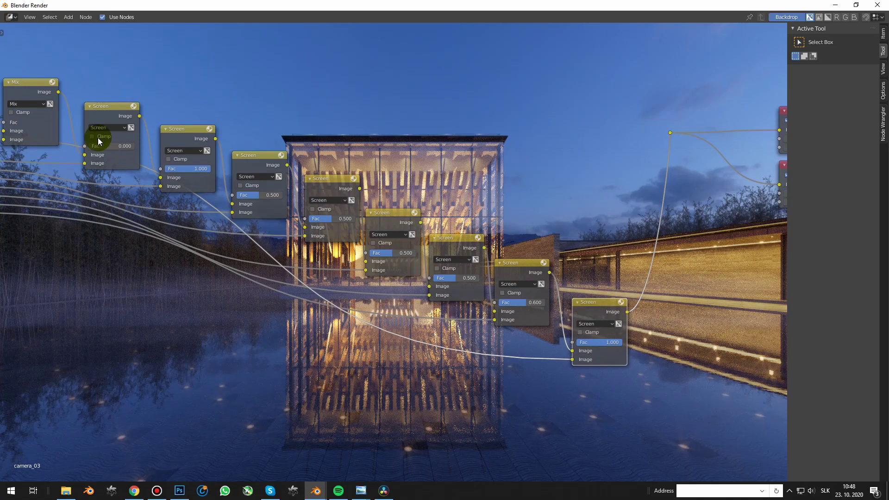
left_click_drag(95, 145, 112, 145)
key("Home")
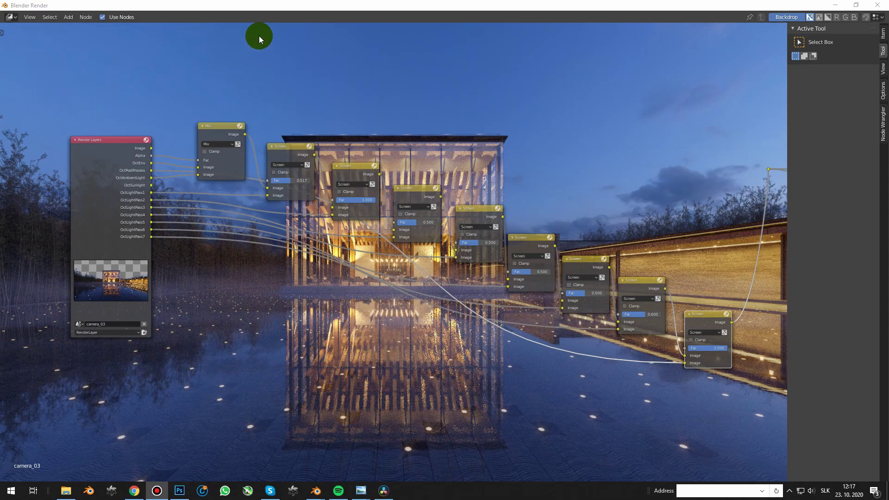
left_click(273, 6)
key("F3")
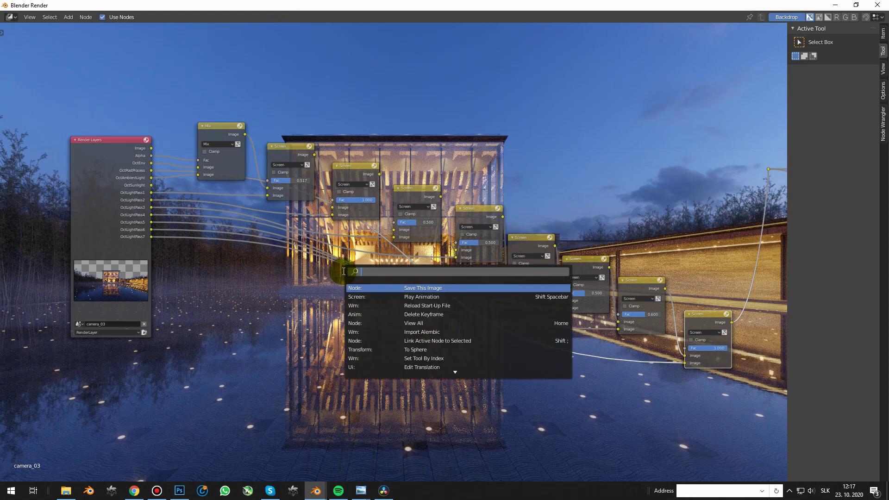
key("Escape")
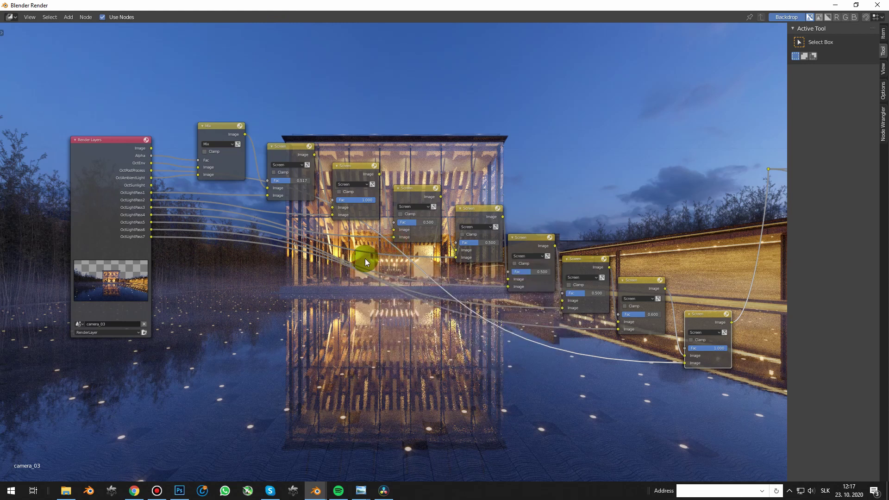
Step: Insert a Denoise node on the link between OctLightPass1 and its Screen node, with HDR turned off
key("shift+a")
type("sdeni")
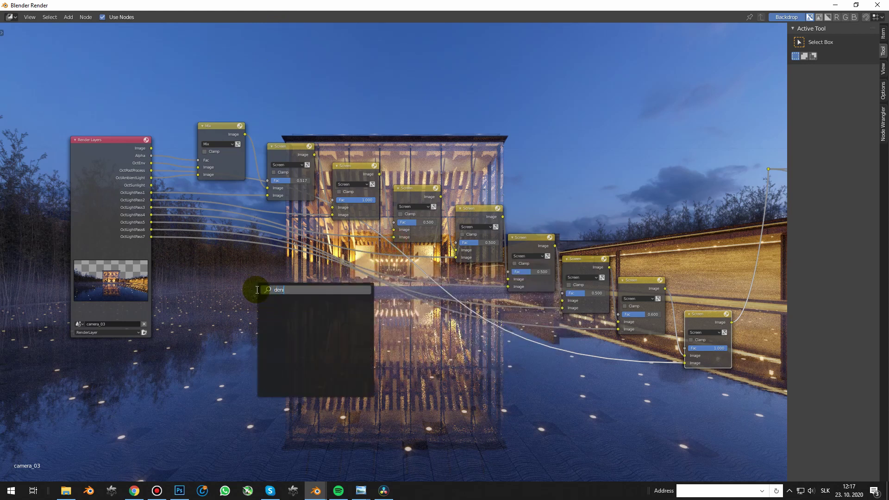
key("Return")
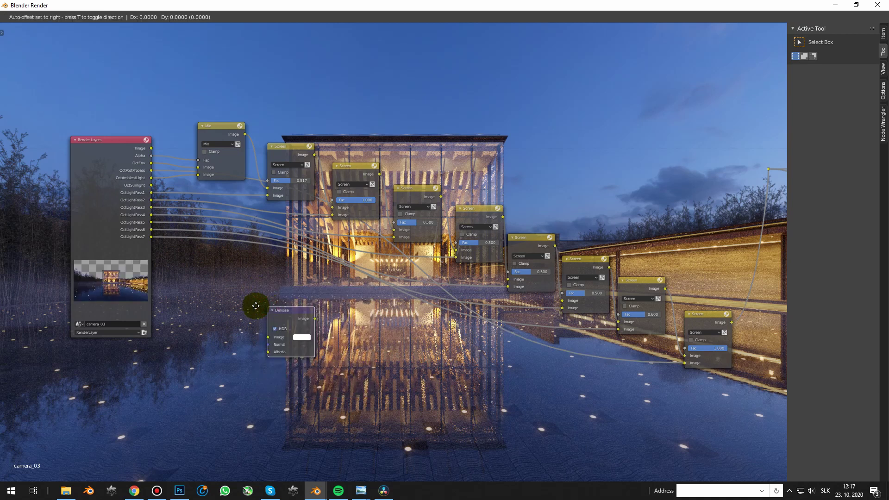
left_click(223, 288)
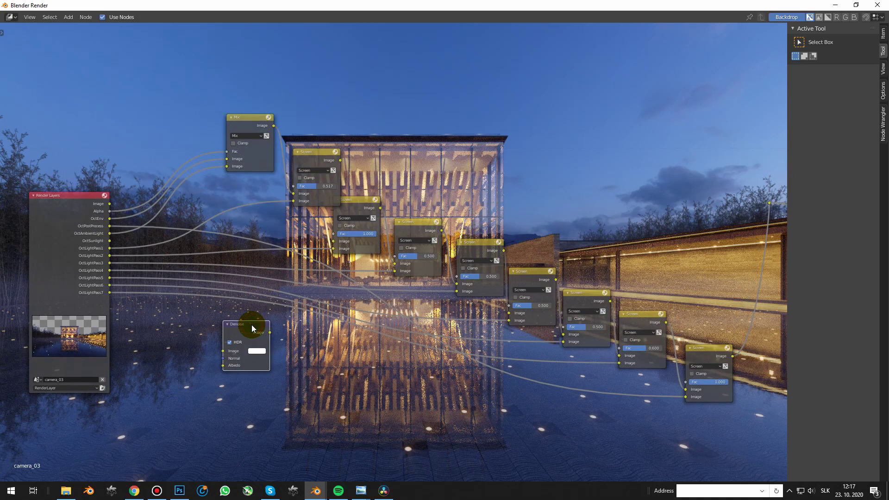
scroll(252, 324, "up", 2)
left_click_drag(260, 318, 273, 144)
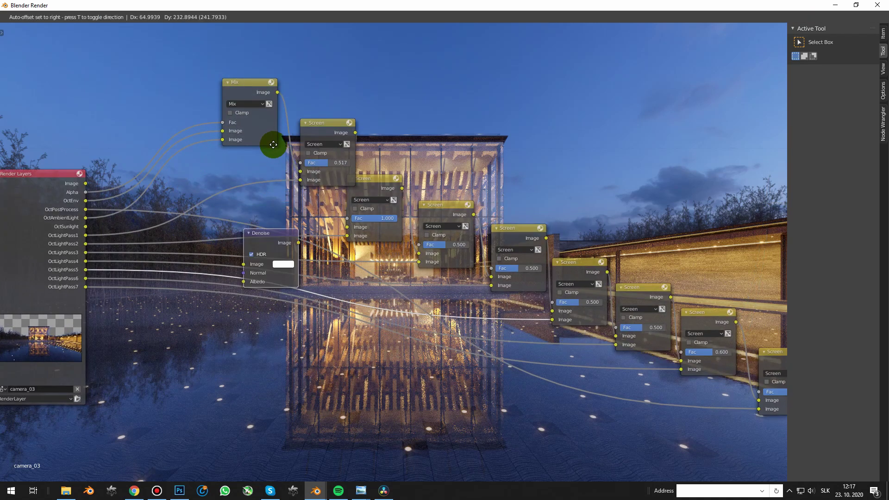
left_click(273, 145)
left_click(224, 184)
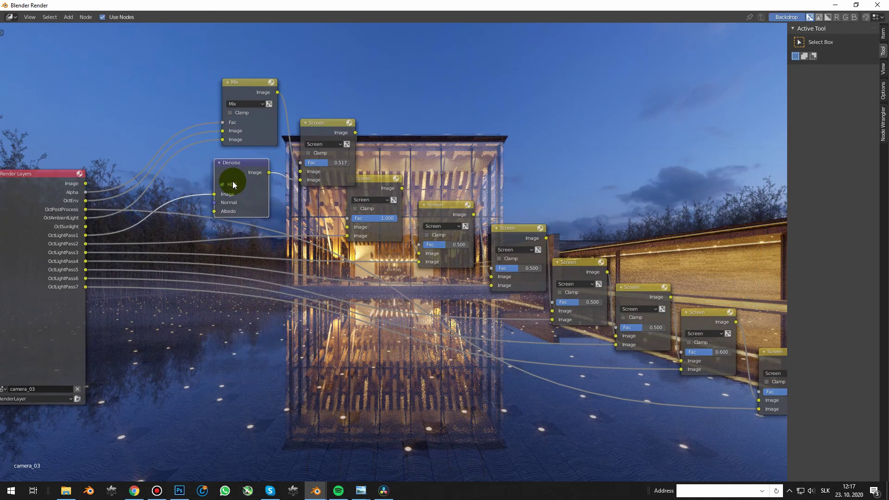
Step: Duplicate the Denoise node onto the OctLightPass2, OctLightPass3 and OctLightPass4 links ahead of their Screen nodes
key("shift+d")
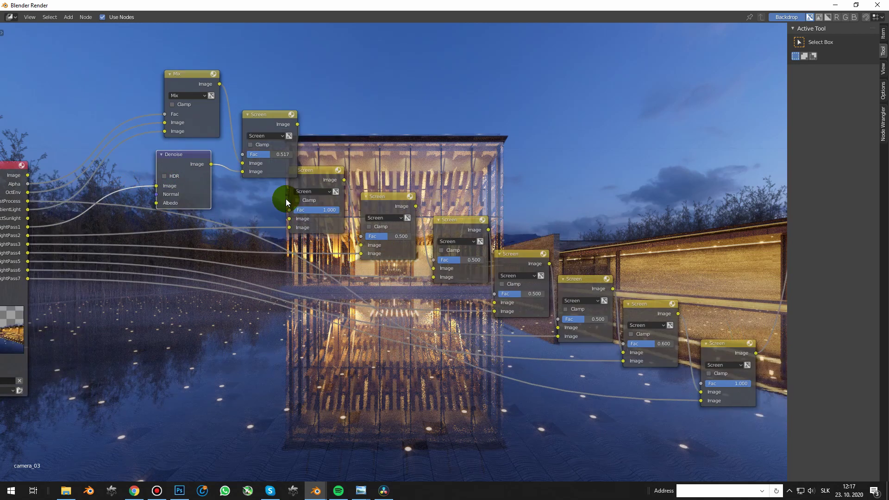
left_click(244, 234)
middle_click_drag(253, 256, 199, 248)
key("shift+d")
left_click(325, 271)
middle_click_drag(332, 273, 288, 262)
scroll(287, 262, "up", 2)
key("shift+d")
left_click(398, 304)
Step: Place further Denoise copies on the OctLightPass5, OctLightPass6 and OctLightPass7 links ahead of their Screen nodes
middle_click_drag(399, 303, 256, 265)
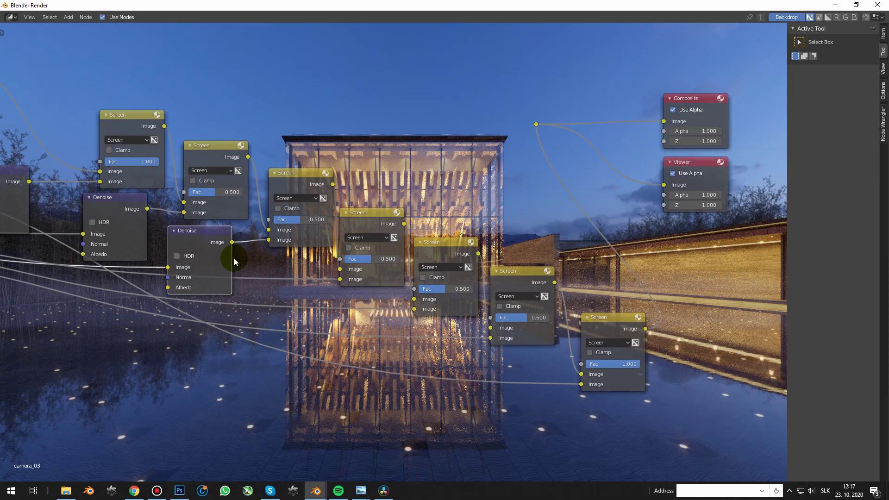
key("shift+d")
left_click(307, 287)
key("shift+d")
left_click(387, 313)
key("shift+d")
left_click(426, 330)
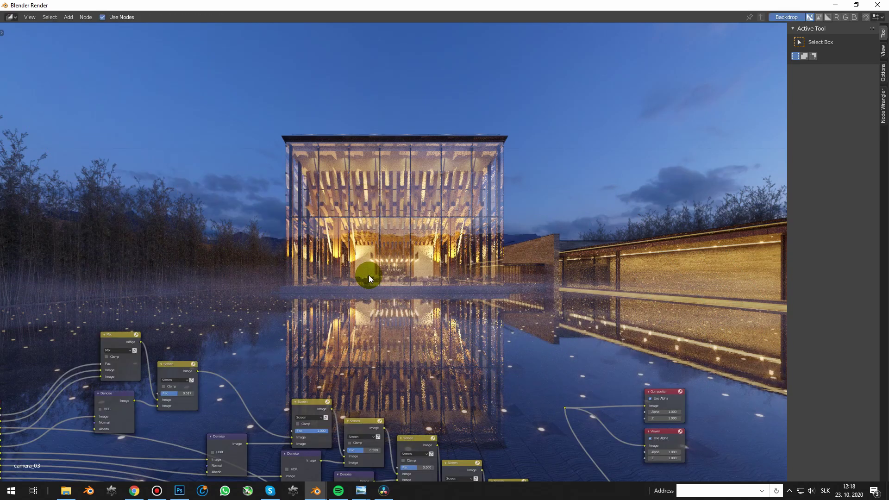
Step: Gather the duplicated Denoise nodes close to the Render Layers node, undoing the last node move
scroll(367, 274, "down", 2)
middle_click_drag(367, 274, 384, 187)
left_click_drag(273, 349, 218, 383)
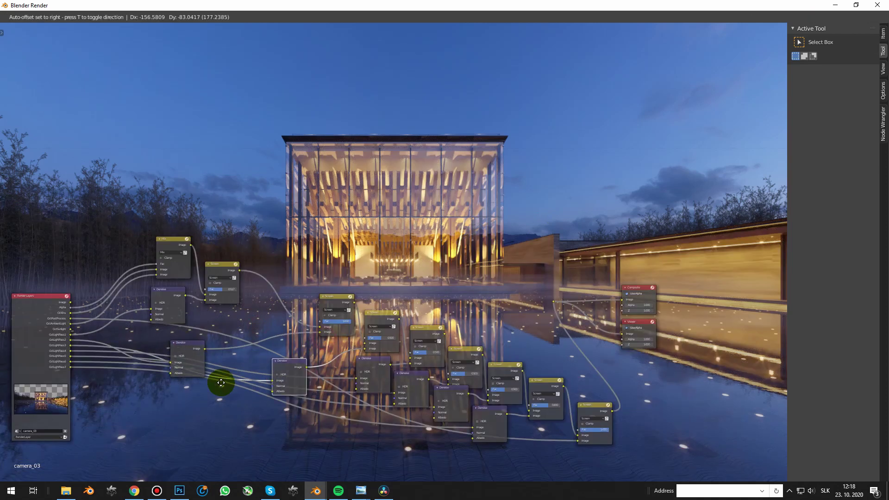
left_click_drag(327, 352, 193, 400)
left_click_drag(370, 366, 213, 372)
left_click_drag(410, 374, 224, 374)
left_click_drag(450, 389, 211, 368)
left_click_drag(494, 410, 198, 349)
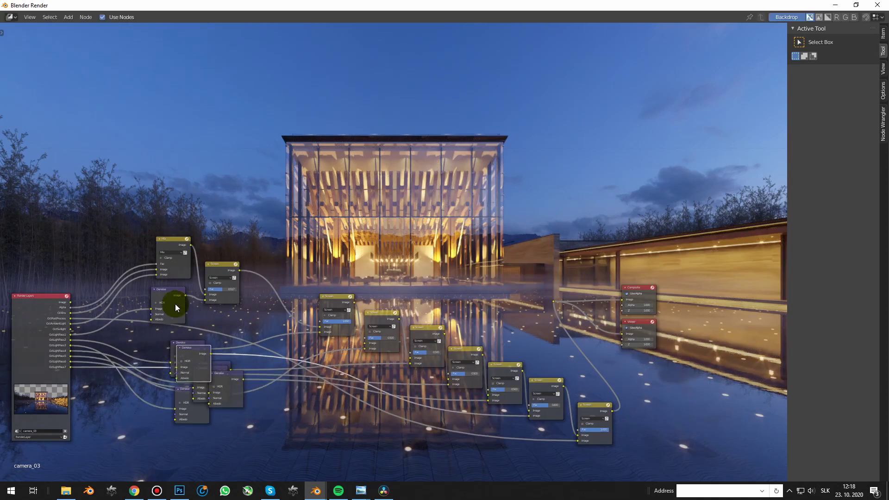
left_click_drag(175, 304, 204, 365)
key("ctrl+z")
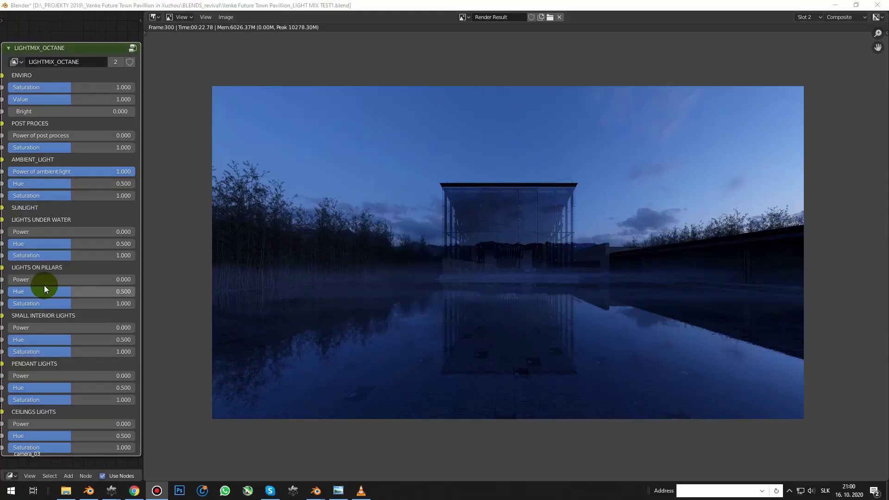
Step: In the LIGHTMIX_OCTANE group node, set the Power of LIGHTS ON PILLARS to 1.000
left_click_drag(44, 280, 135, 280)
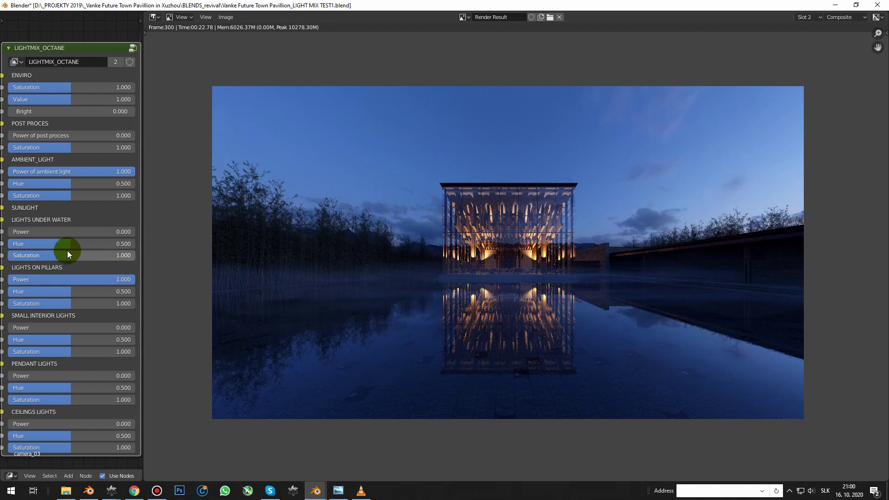
Step: In the LIGHTMIX_OCTANE group node, set the LIGHTS UNDER WATER Power to 0.800 and raise the Power of post process
left_click_drag(35, 230, 110, 232)
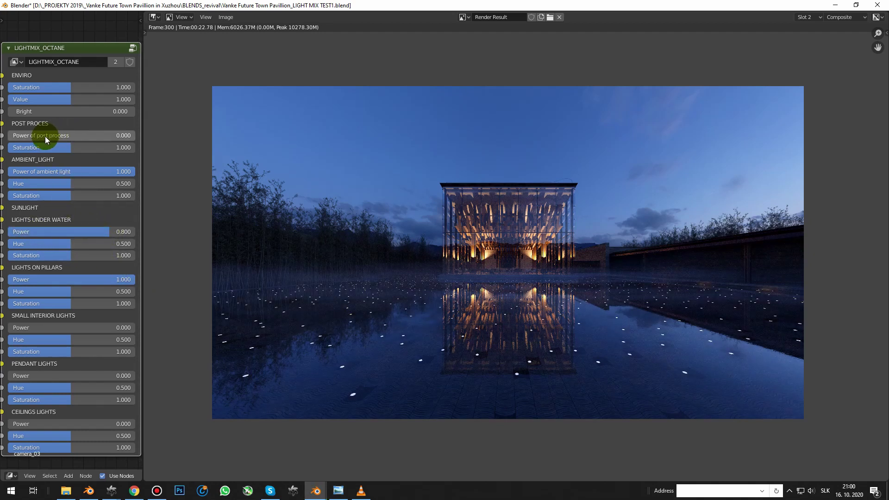
left_click_drag(42, 135, 98, 135)
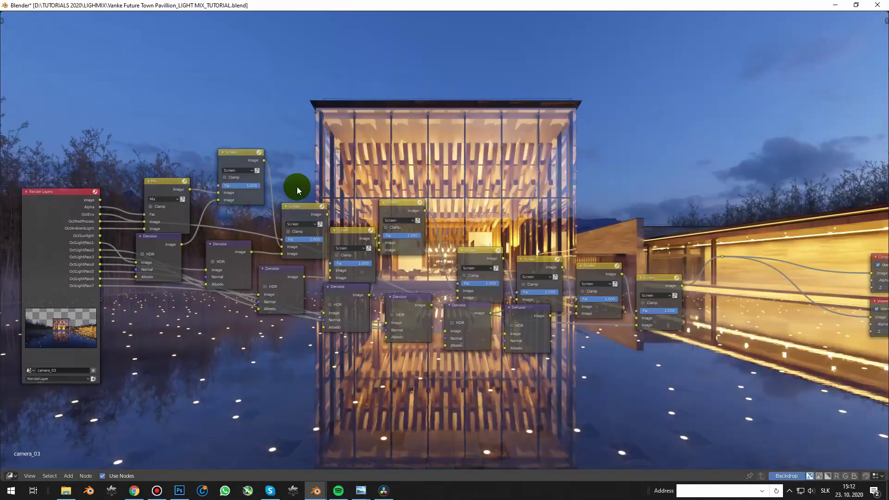
Step: Combine all Mix, Screen and Denoise nodes between Render Layers and the outputs into one node group, and return to the main node tree
scroll(296, 187, "down", 2)
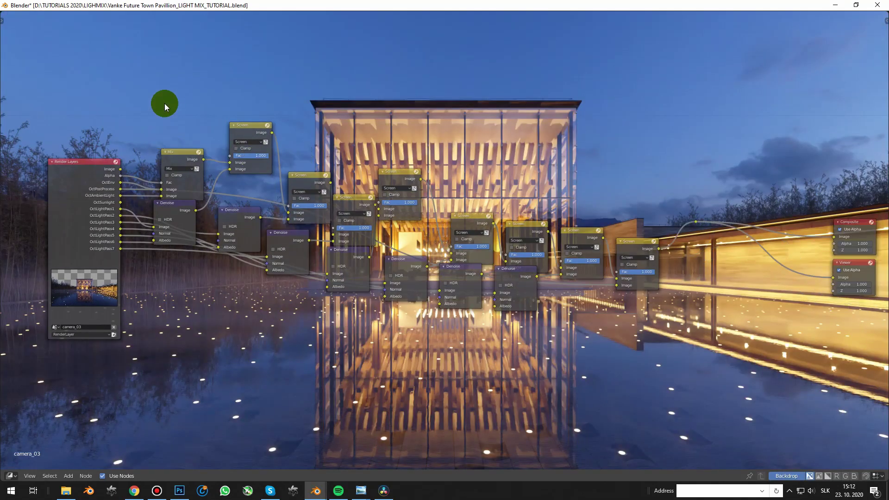
left_click_drag(165, 103, 608, 315)
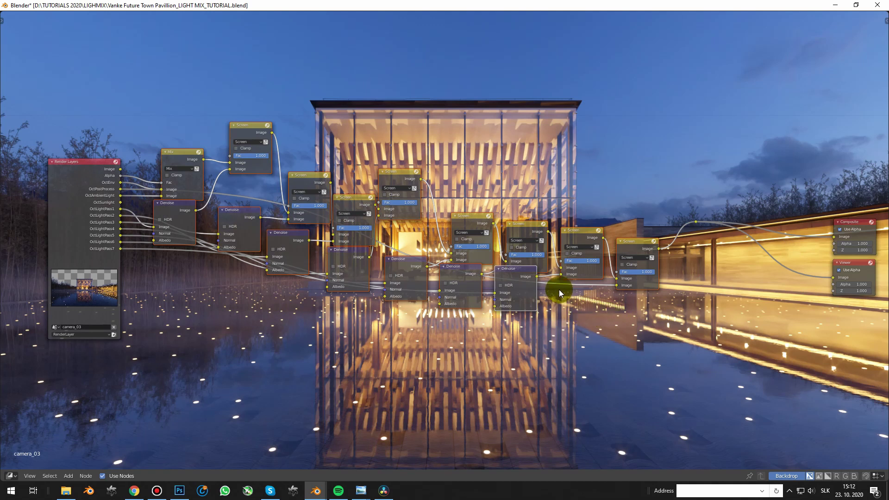
key("ctrl+g")
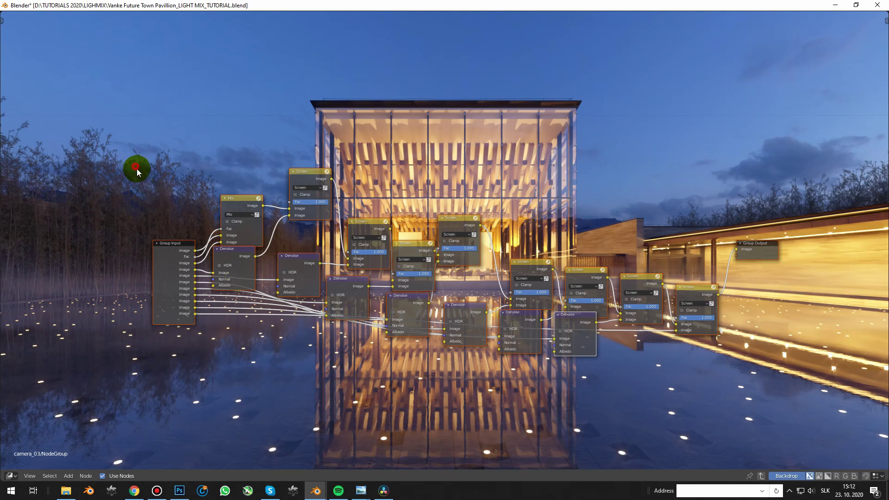
left_click(137, 168)
left_click(177, 245)
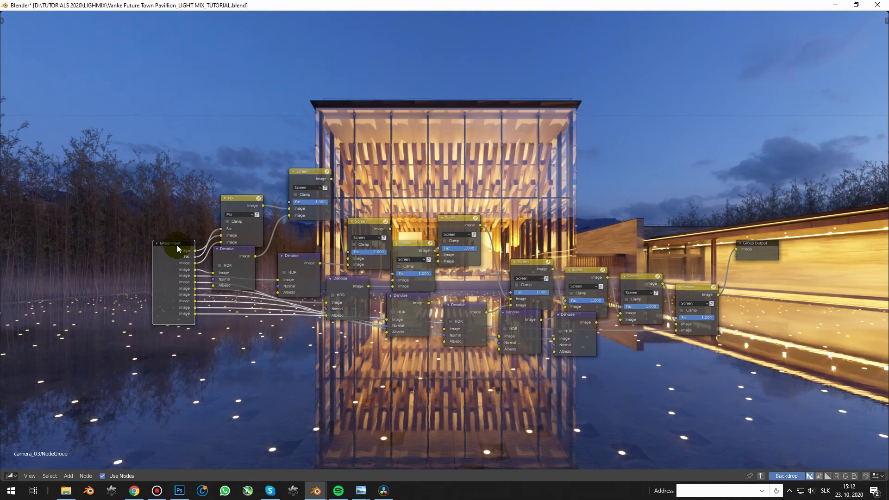
key("Tab")
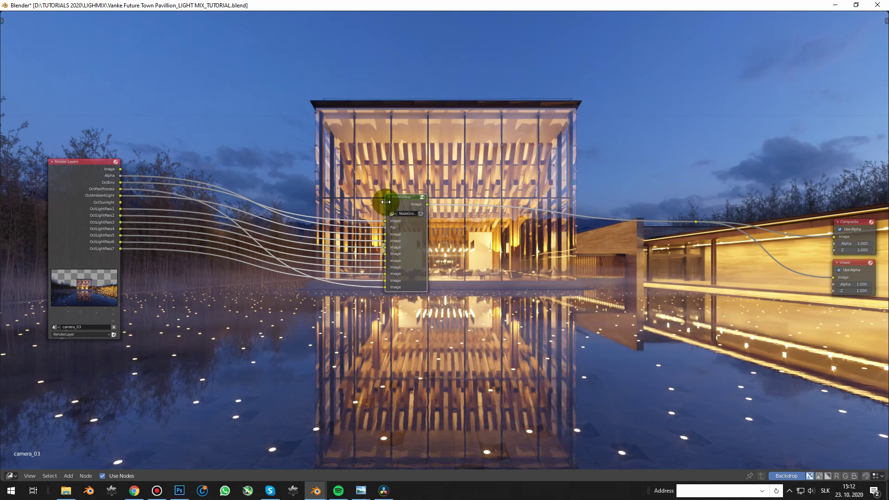
Step: Widen the new group node and set both its name and label to LightMIX
left_click_drag(386, 205, 350, 203)
key("n")
left_click(790, 30)
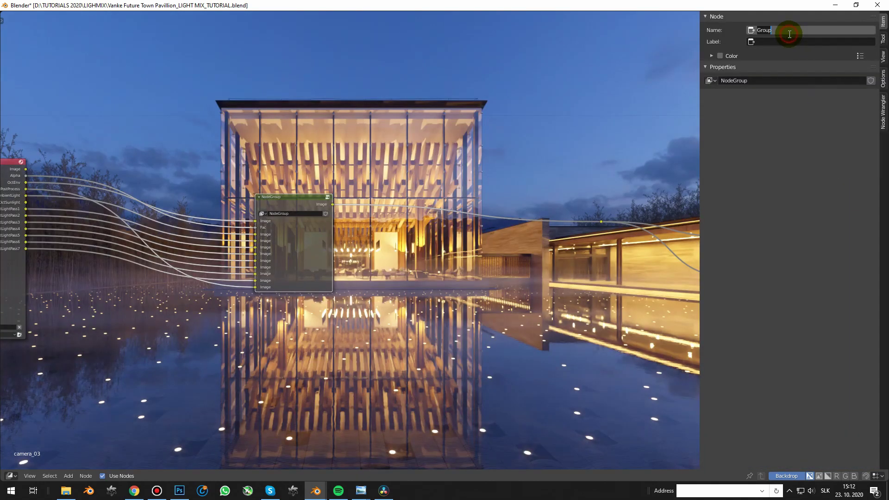
type("LightMIX")
key("ctrl+a")
key("ctrl+c")
key("Tab")
key("ctrl+v")
key("Return")
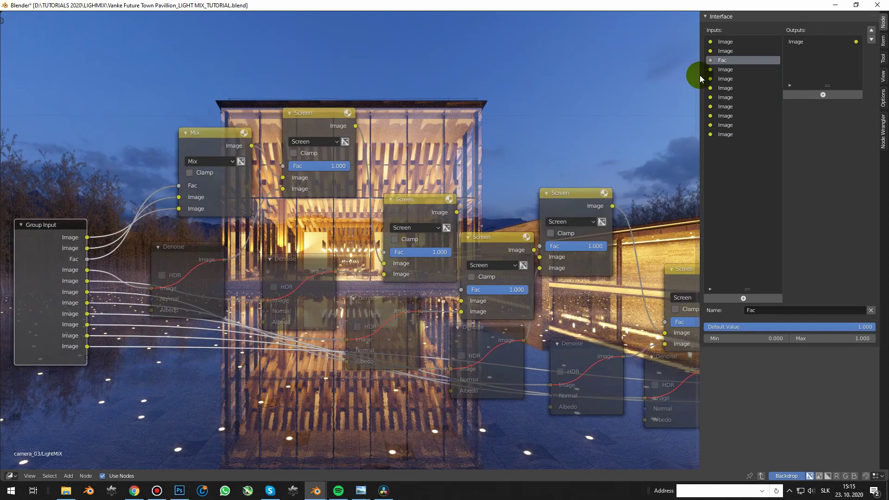
Step: Inside the LightMIX group, rename the first inputs AMBIENT, ENVIROMENT and ALPHA, and the fifth input LIGHTS UNDER WATER
double_click(723, 41)
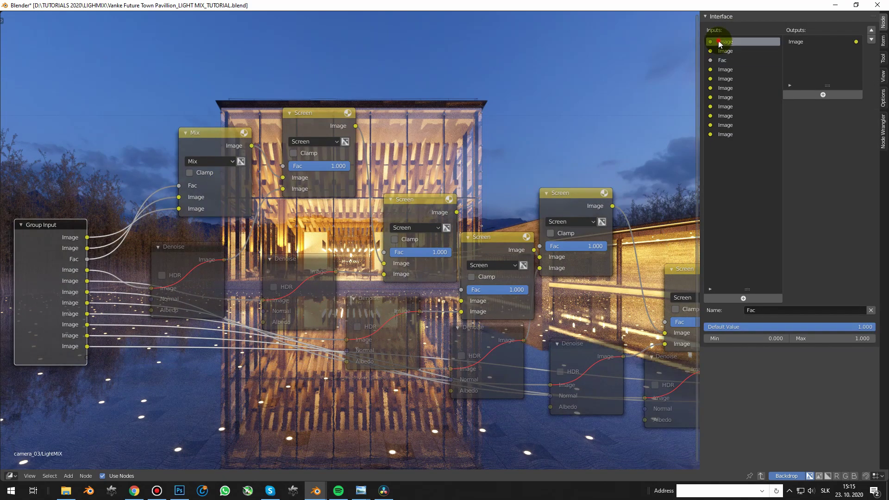
type("AMBIENT")
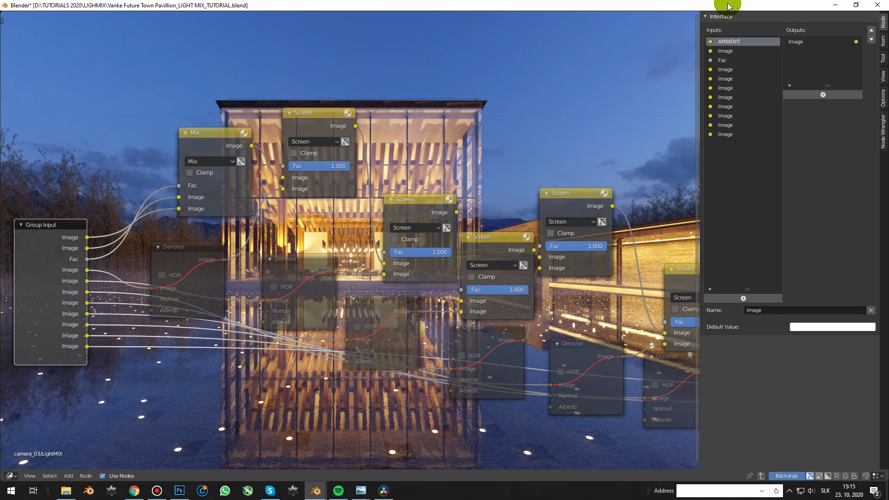
key("Return")
type("ENVIROMENT")
key("Tab")
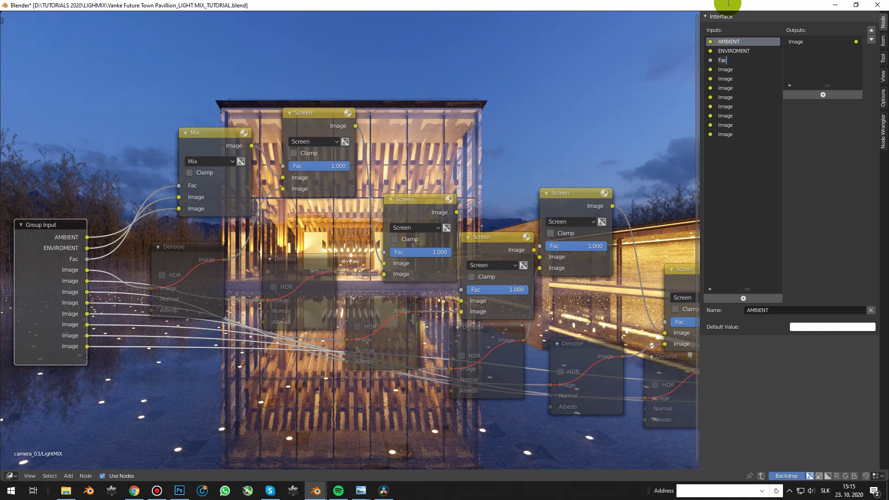
key("Tab")
key("Tab")
type("L")
key("Tab")
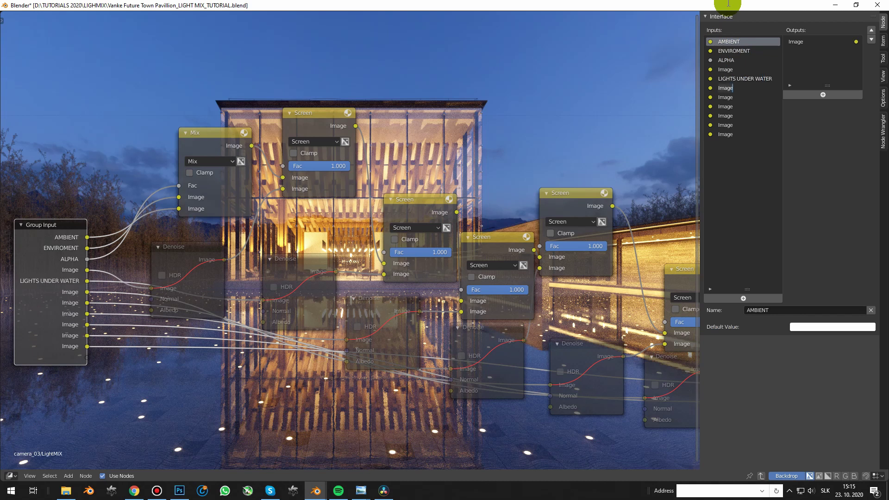
Step: Rename the following four group inputs PILLARS LIGHTS, SMALL LIGHTS, PENDANT LIGHTS and CEILINGS LIGHTS
type("PILLARS LIGHTS")
key("Tab")
type("SMALL LIGHTS")
key("Tab")
type("PENDANT")
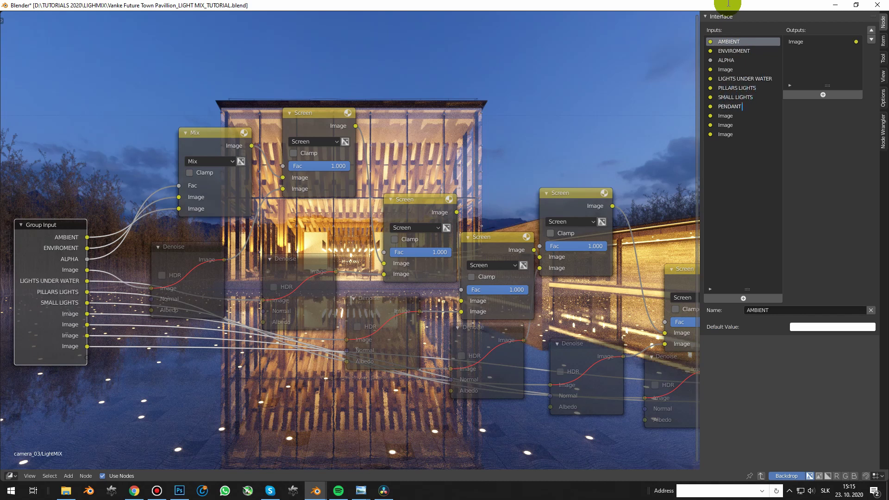
type(" LIGHTS")
key("Tab")
type("CEILINGS LIGHTS")
key("Tab")
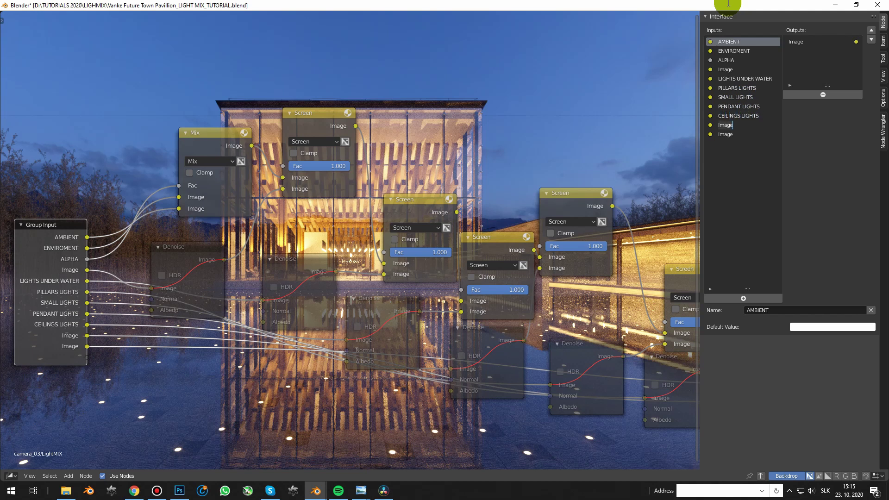
Step: Rename the last two group inputs CORIDOR´S POINT LIGHTS and CORRIDOR´S AREA LIGHTS
type("CORIDOR´S POINT LIGHTS")
key("Tab")
type("C")
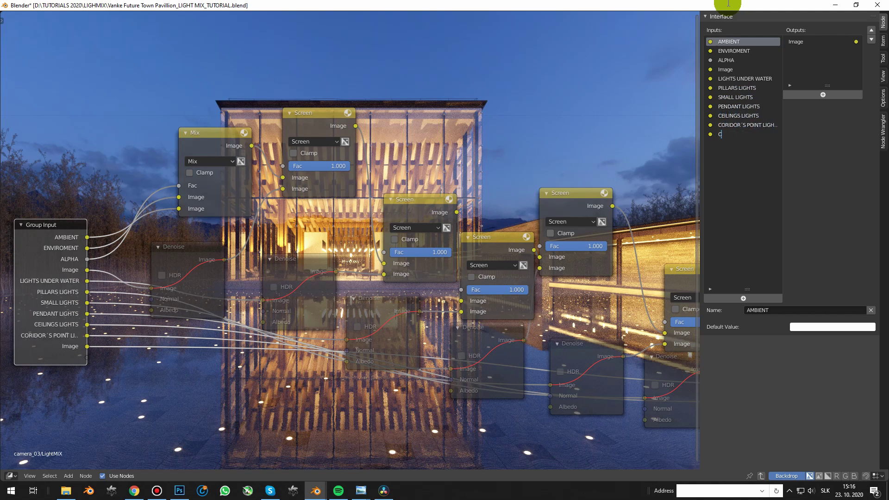
type("ORRIDOR´S AREA LIGHTS")
key("Return")
key("Tab")
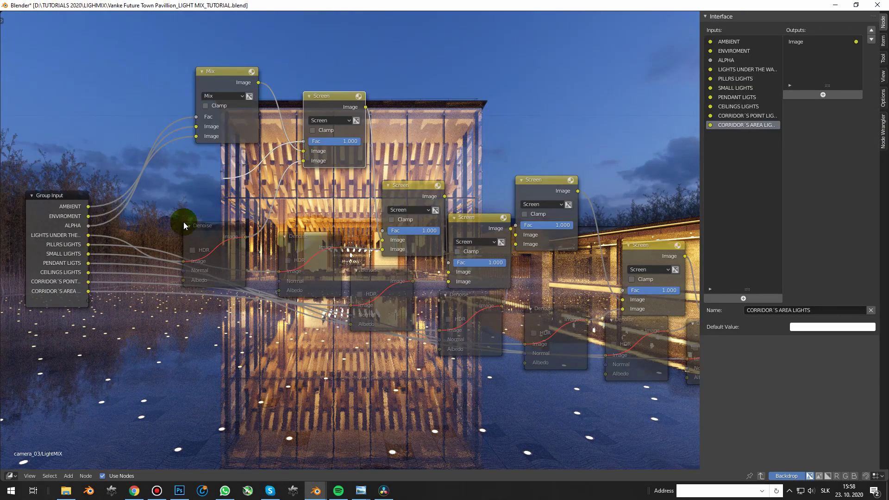
Step: Expose the first Screen node's Fac as a group input and place it directly below the LIGHTS UNDER THE WATER input
left_click_drag(88, 301, 303, 141)
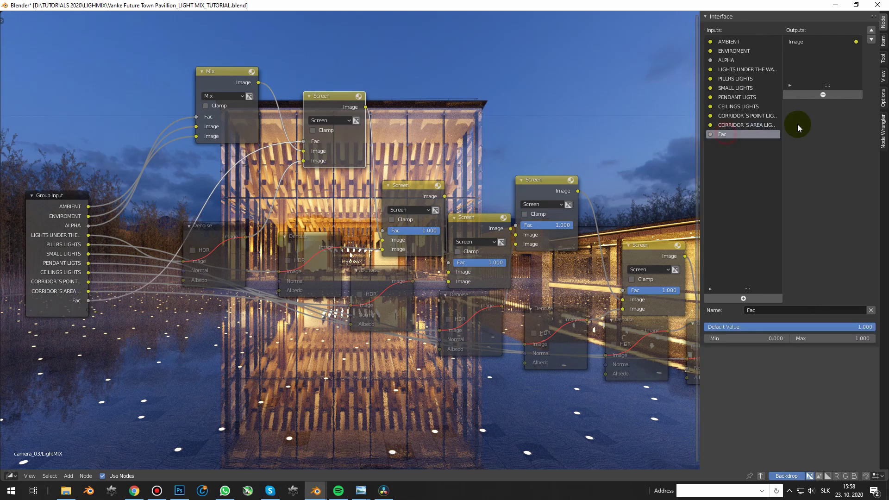
left_click(871, 30)
left_click(871, 29)
left_click(871, 29)
left_click(871, 31)
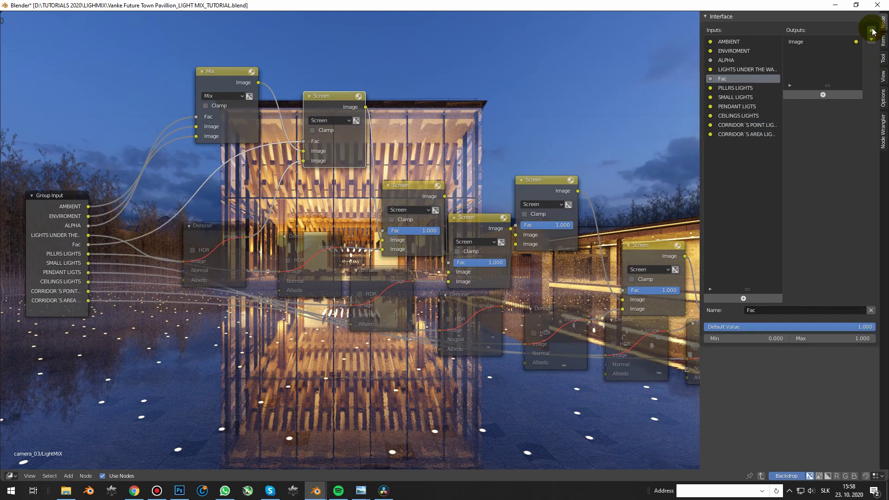
Step: Insert a Hue Saturation Value node ahead of the first Screen node and expose its Hue, Saturation and Value as group inputs
key("shift+a")
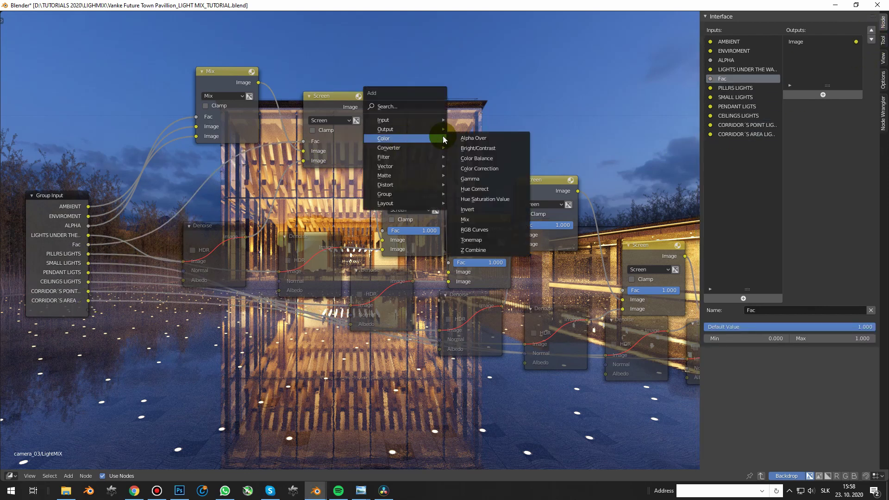
left_click(503, 195)
left_click(283, 171)
middle_click_drag(304, 189, 404, 183)
scroll(388, 187, "up", 1)
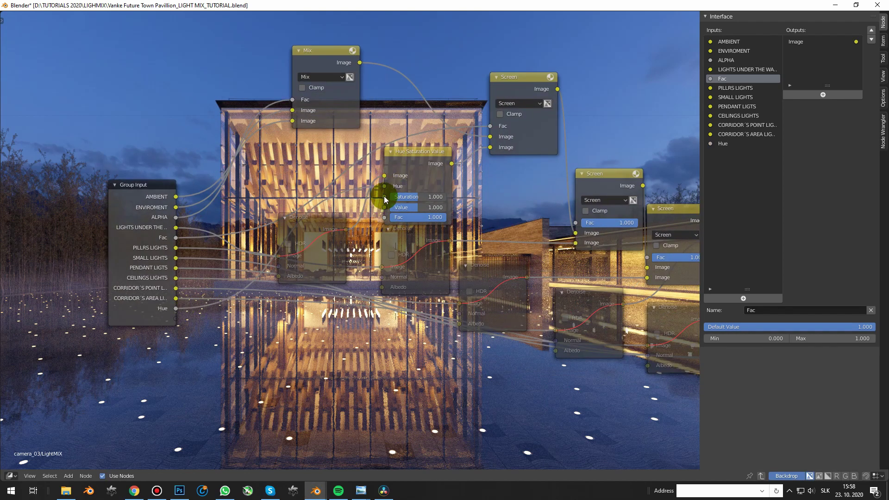
left_click_drag(384, 186, 184, 318)
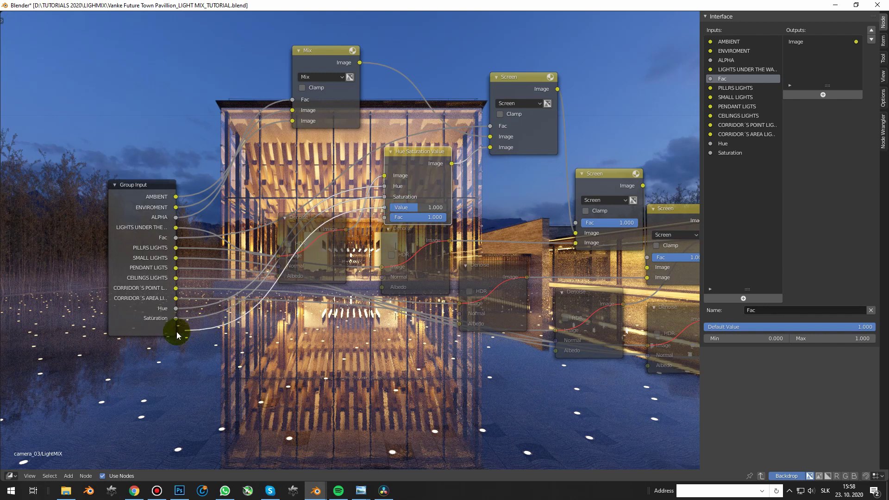
left_click_drag(176, 332, 176, 332)
middle_click_drag(383, 225, 348, 254)
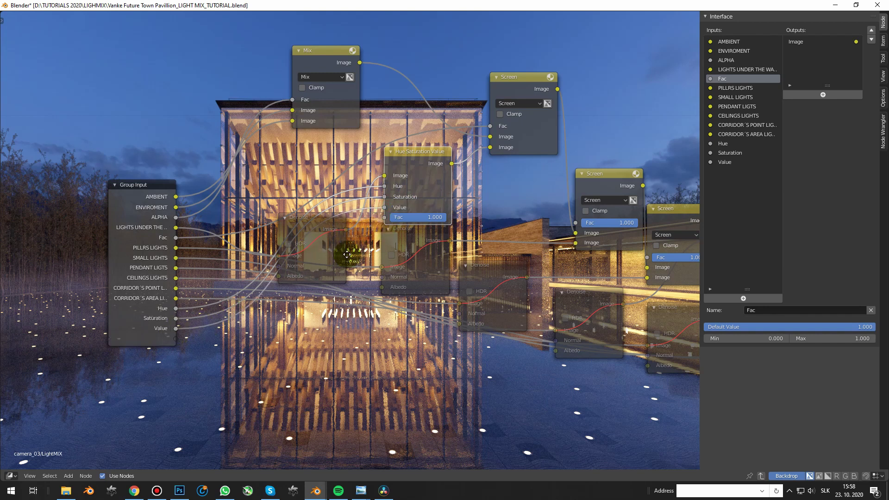
left_click(127, 337)
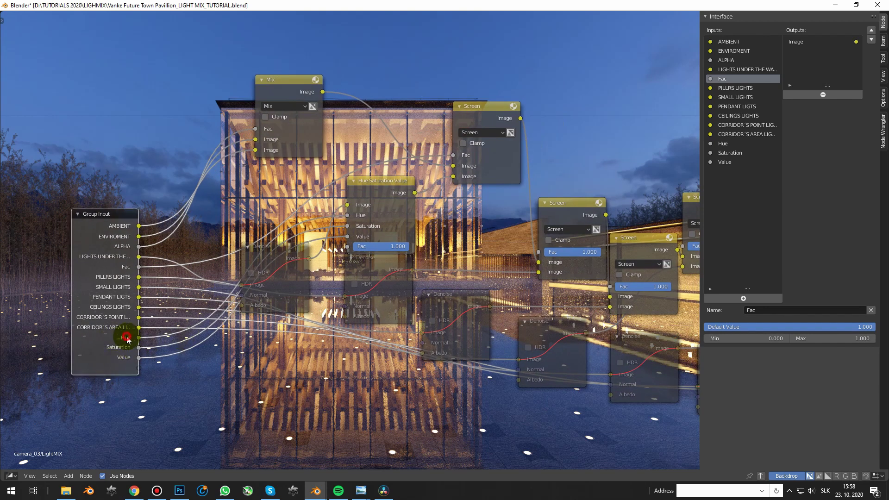
left_click(872, 32)
left_click(872, 33)
left_click(872, 40)
left_click(872, 40)
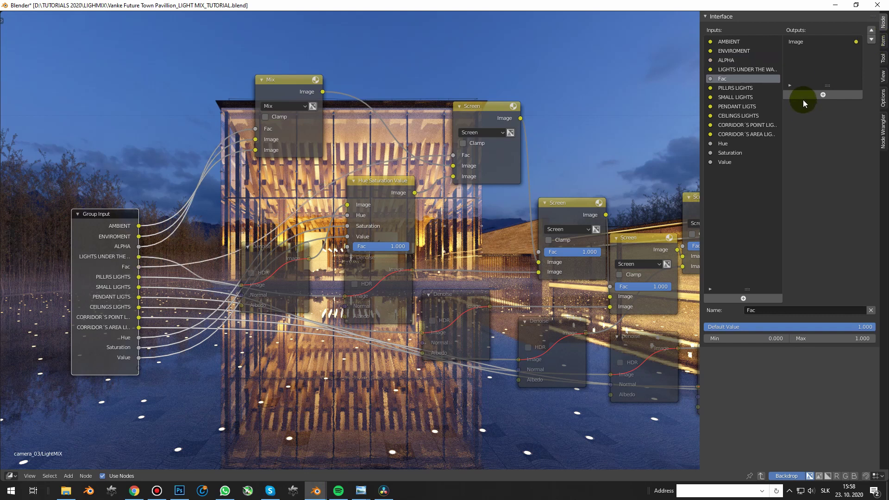
Step: Move the Hue input up the group's input list to directly below Fac
left_click(727, 144)
left_click(872, 31)
left_click(871, 31)
left_click(871, 31)
left_click(871, 31)
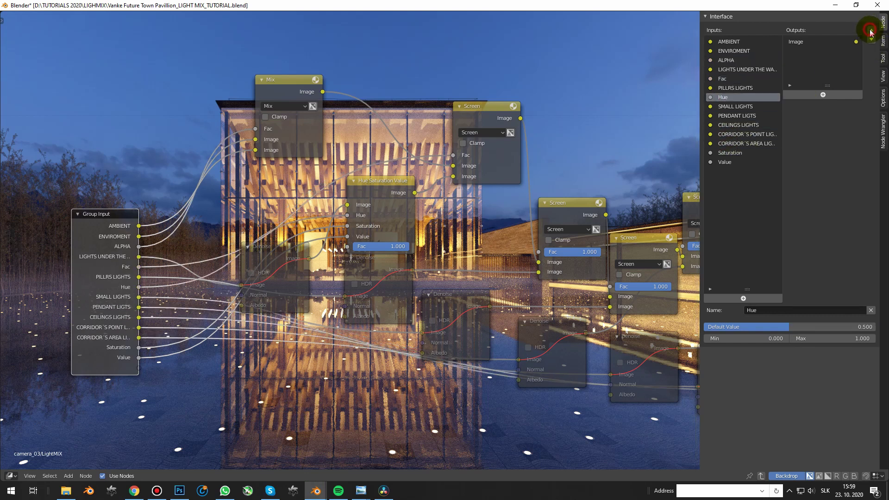
left_click(871, 31)
left_click(871, 31)
Step: Move the Saturation input up the group's input list to sit between Fac and Hue
left_click(733, 153)
left_click(871, 31)
left_click(871, 31)
left_click(871, 31)
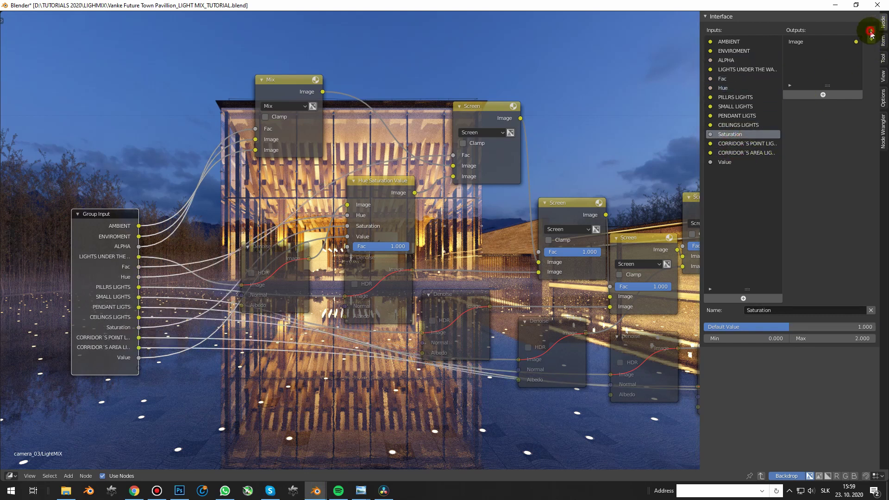
left_click(871, 31)
left_click(871, 31)
left_click(871, 31)
left_click(871, 31)
Step: Move the Value input up the group's input list to directly below Hue
left_click(725, 162)
left_click(871, 31)
left_click(871, 31)
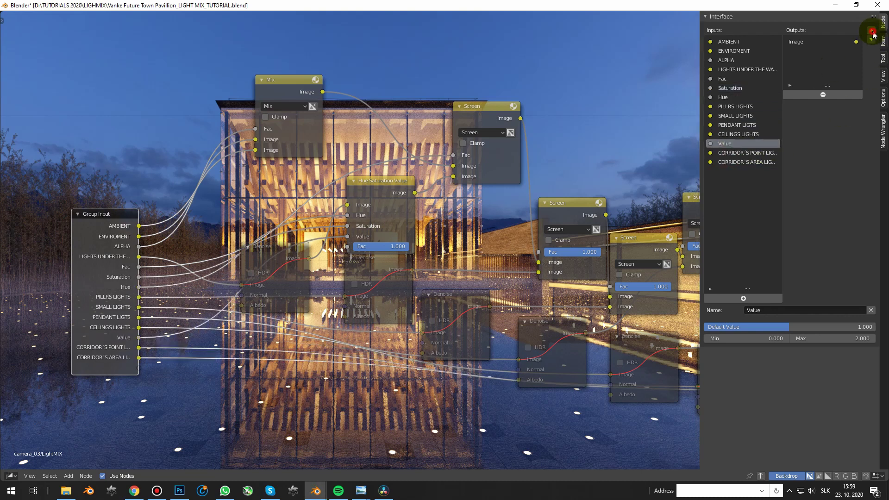
left_click(871, 31)
left_click(871, 31)
left_click(871, 31)
left_click(872, 31)
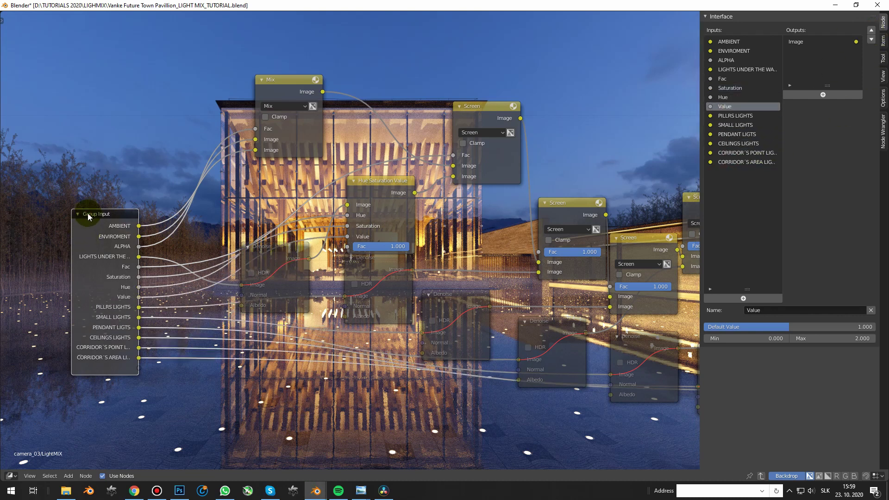
Step: On the LightMIX group node, set the LIGHTS UNDER THE WATER Fac to 0.000 and lower its Saturation slightly
key("Tab")
left_click_drag(429, 216, 318, 216)
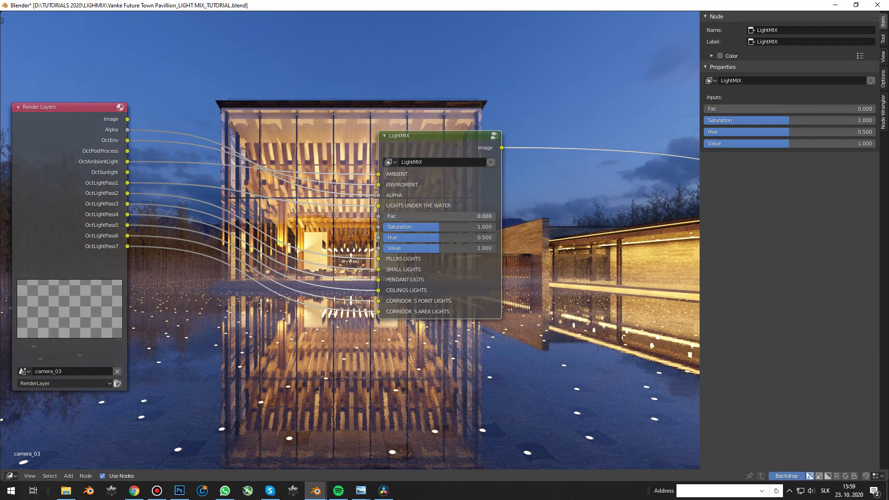
mouse_move(439, 227)
left_mouse_down()
mouse_move(383, 227)
mouse_move(433, 227)
left_mouse_up()
Step: Inside the LightMIX group, collapse the Hue Saturation Value node and the first Screen node and move them into a compact arrangement
key("Tab")
left_click_drag(378, 181, 357, 174)
key("h")
middle_click_drag(480, 104, 445, 79)
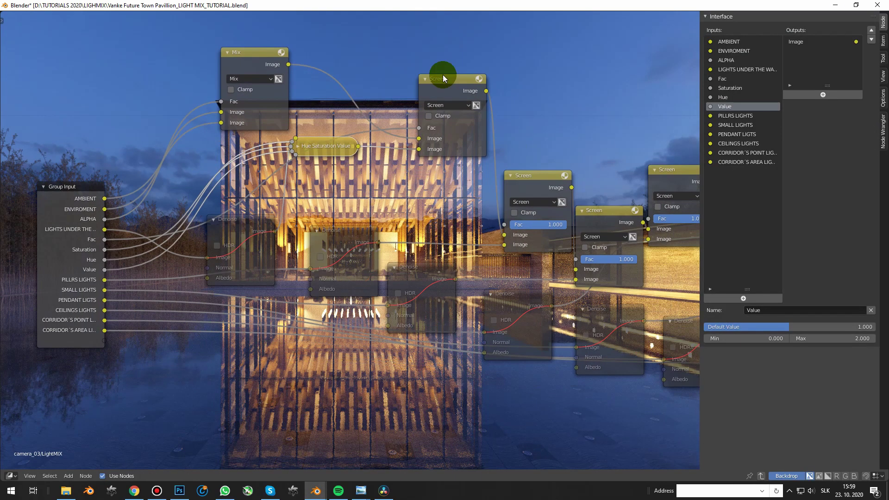
key("h")
left_click_drag(443, 81, 385, 105)
Step: Expose the second Screen node's Fac as a new group input
middle_click_drag(525, 144, 388, 107)
middle_click_drag(526, 190, 715, 187)
left_click_drag(555, 183, 155, 298)
Step: Insert another Hue Saturation Value node ahead of the second Screen node and expose its Hue as a group input
key("shift+a")
mouse_move(546, 90)
left_click(625, 144)
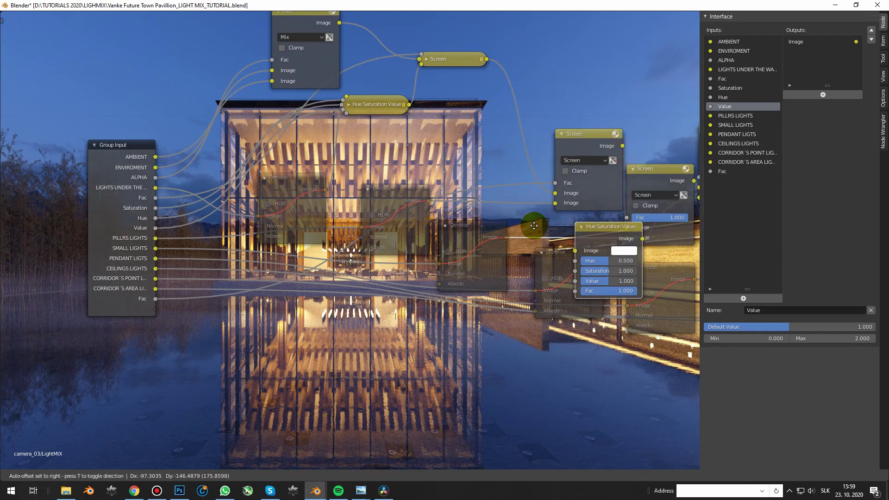
left_click(465, 188)
left_click_drag(466, 189, 160, 324)
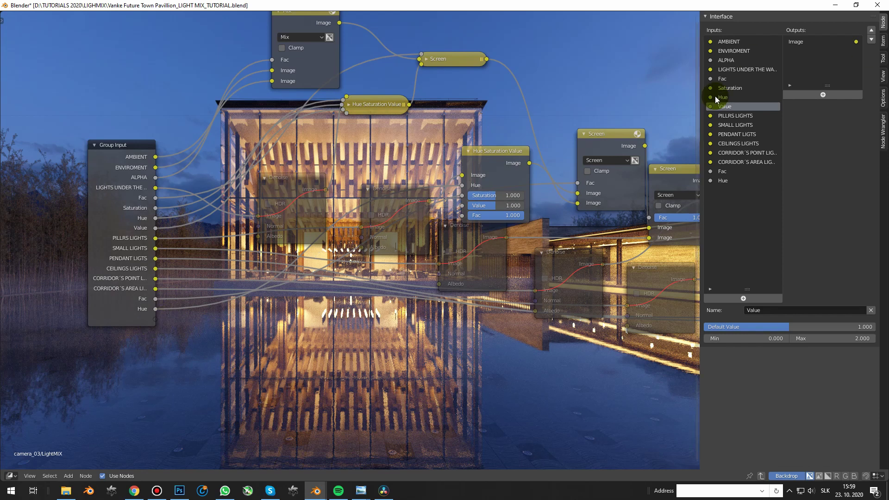
Step: Delete the Value group input and expose the second Hue Saturation Value node's Saturation, placing that node closer to its Screen node
left_click(871, 310)
left_click(473, 183)
left_click_drag(514, 146, 538, 131)
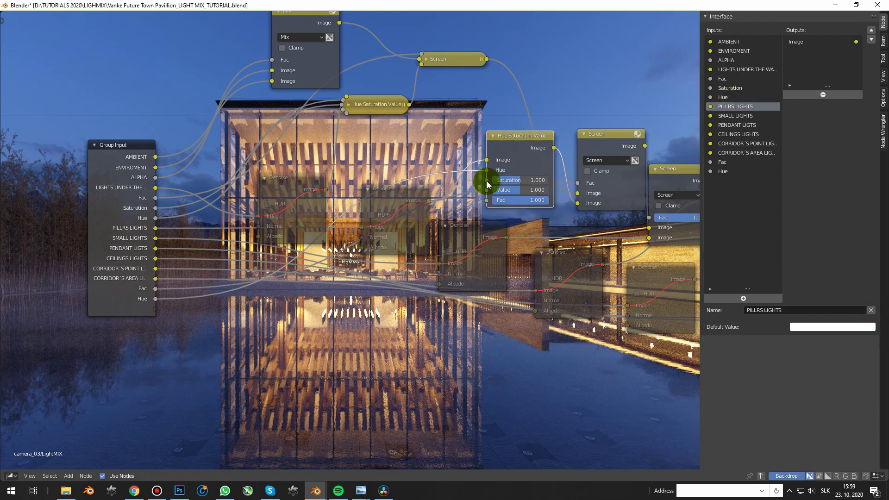
left_click_drag(486, 180, 155, 309)
Step: Reorder the group inputs so the new Fac, Hue and Saturation sit directly beneath PILLRS LIGHTS
left_click(722, 162)
left_click(871, 30)
triple_click(873, 30)
left_click(736, 172)
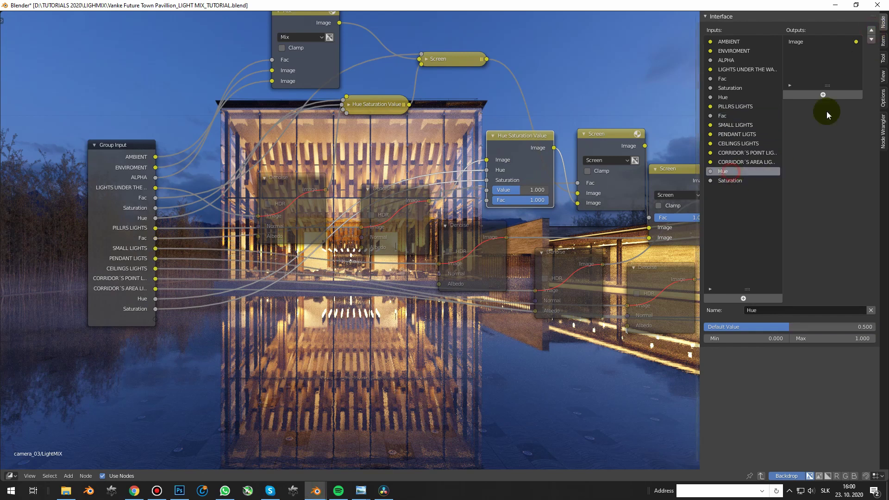
triple_click(871, 31)
left_click(870, 31)
left_click(869, 31)
left_click(736, 182)
left_click(870, 32)
double_click(871, 30)
double_click(871, 30)
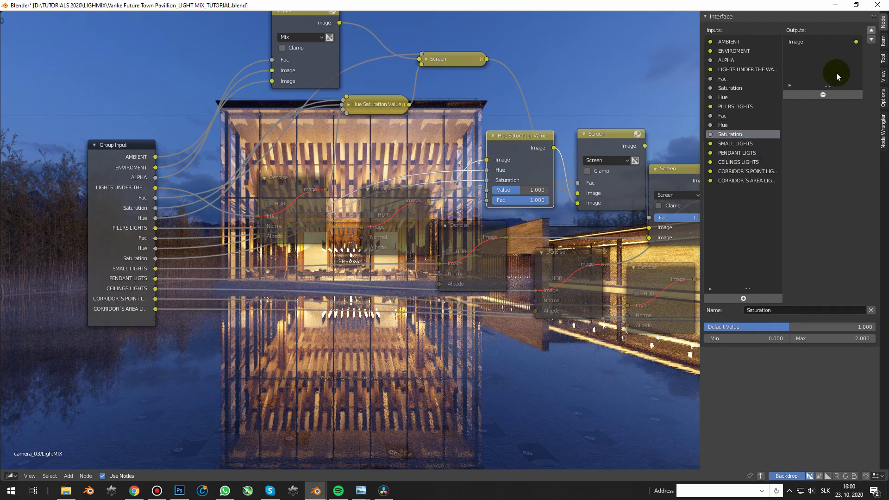
Step: Leave the group and set the Fac of both PILLRS LIGHTS and the lights under the water to 1.000 on the LightMIX node
key("Tab")
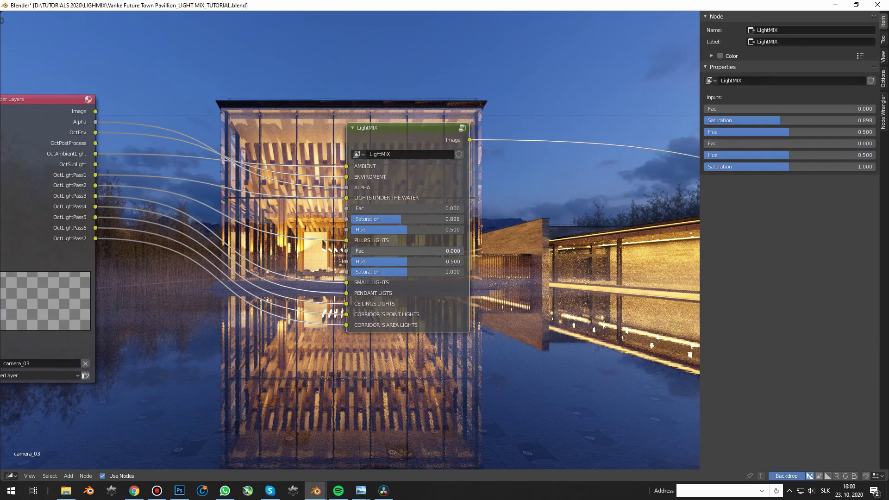
left_click_drag(374, 253, 475, 253)
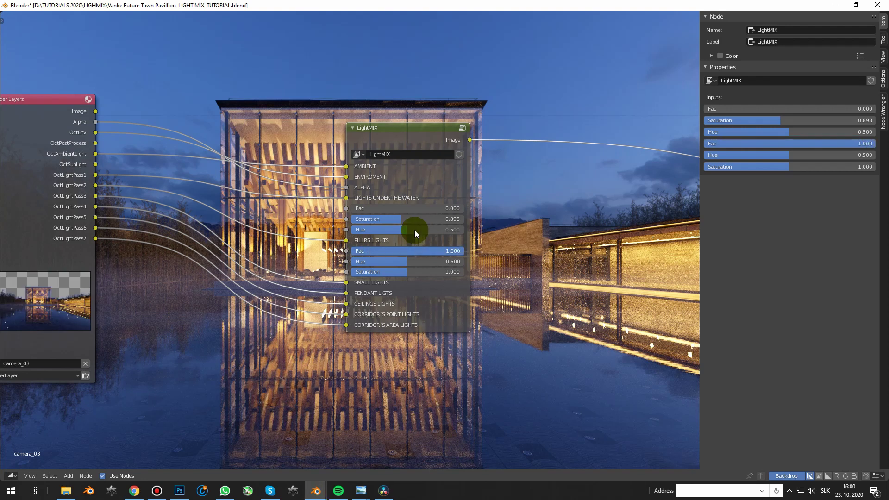
left_click_drag(408, 209, 463, 208)
Step: Inside the LightMIX group, move the third Screen node closer to the second one and expose its Fac as a group input
key("Tab")
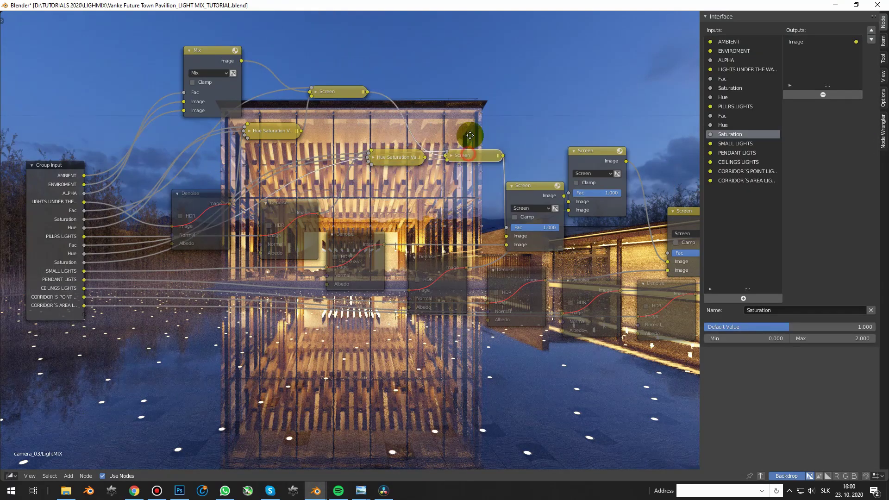
left_click_drag(514, 186, 481, 173)
key("shift+a")
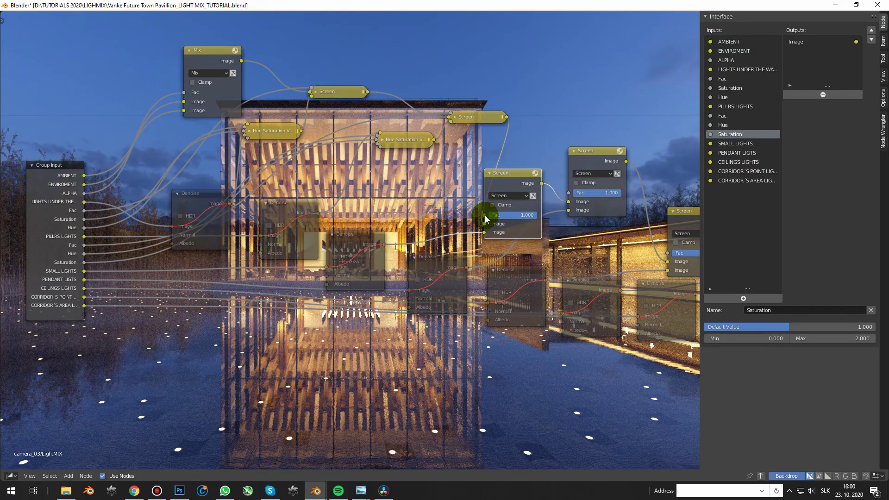
left_click_drag(484, 215, 85, 314)
Step: Insert a Hue Saturation Value node ahead of the third Screen node and expose its Hue and Saturation as group inputs
key("shift+a")
mouse_move(376, 373)
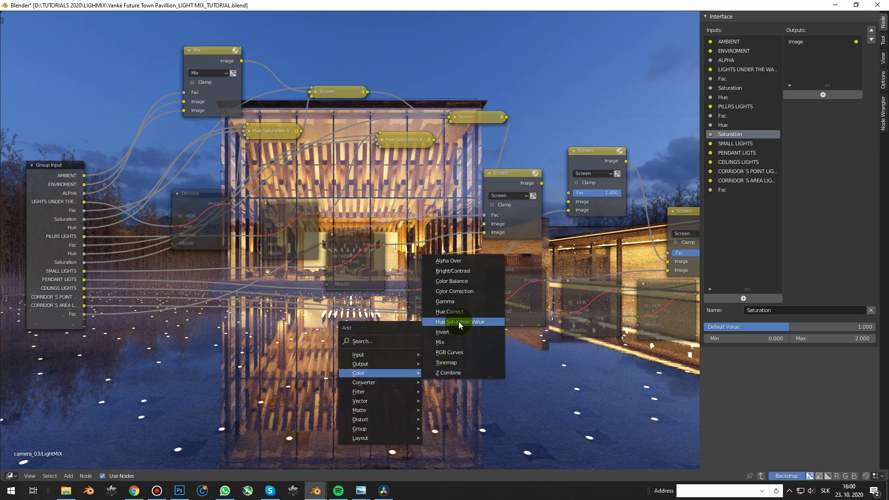
left_click(456, 320)
left_click(429, 213)
left_click_drag(417, 257, 84, 322)
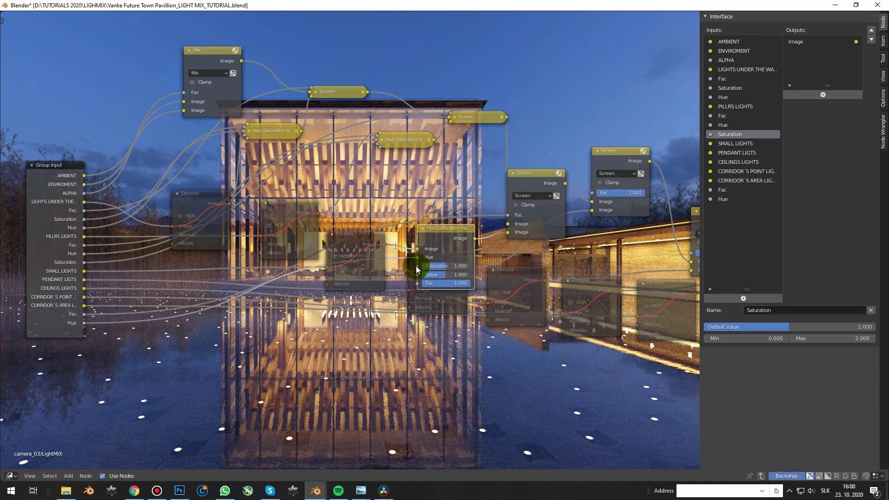
left_click_drag(413, 298, 253, 354)
left_click_drag(417, 266, 83, 332)
Step: Reorder the group inputs so the third light's Fac, Hue and Saturation sit directly beneath SMALL LIGHTS
left_click(722, 189)
left_click(871, 30)
left_click(872, 29)
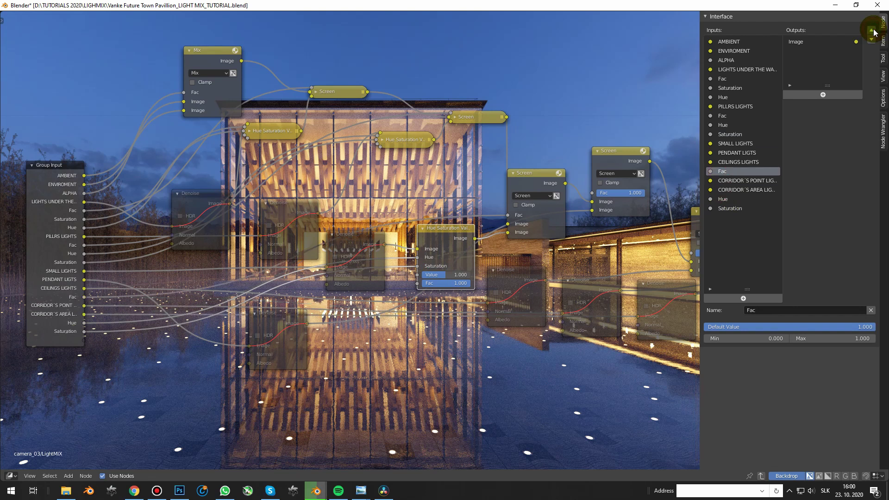
left_click(871, 30)
left_click(873, 30)
left_click(722, 199)
left_click(871, 31)
double_click(871, 30)
left_click(872, 30)
left_click(730, 208)
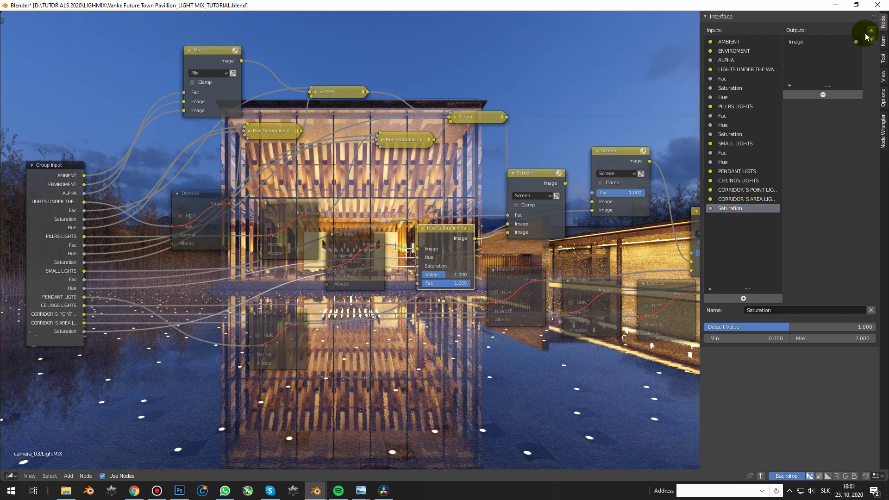
left_click(870, 32)
triple_click(870, 31)
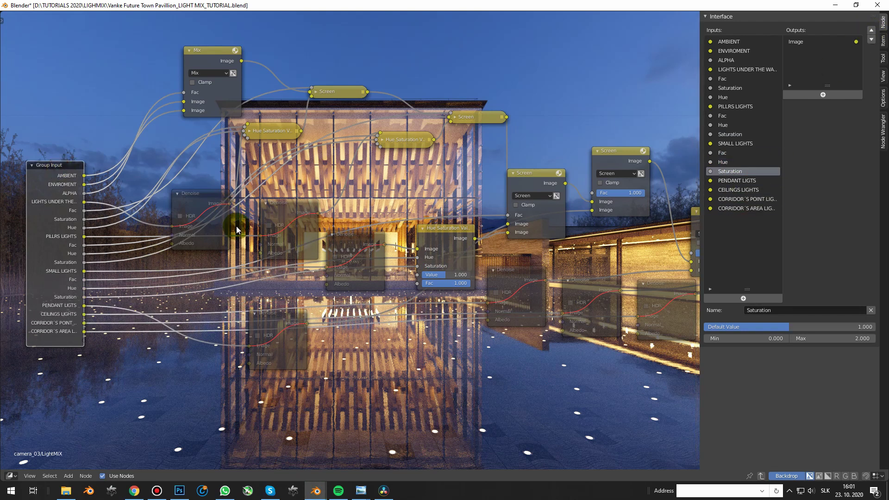
Step: Expose the fourth Screen node's Fac and the Hue and Saturation of its Hue Saturation Value node as group inputs
key("Tab")
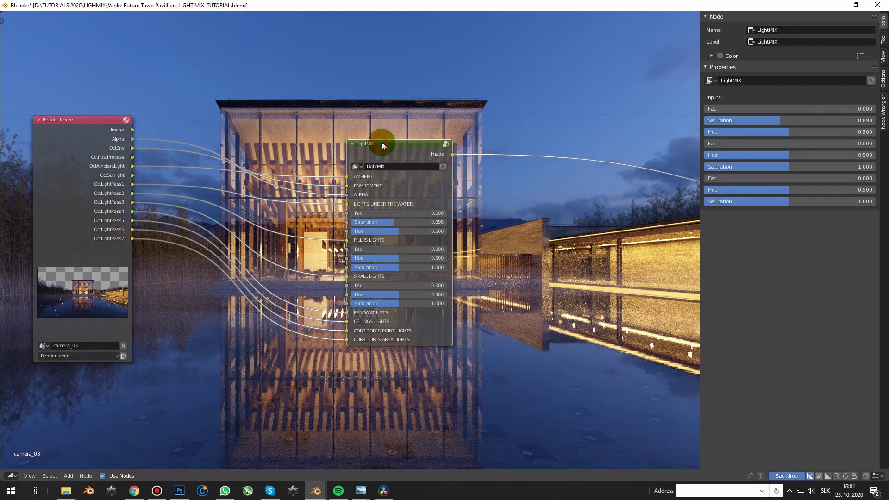
key("Tab")
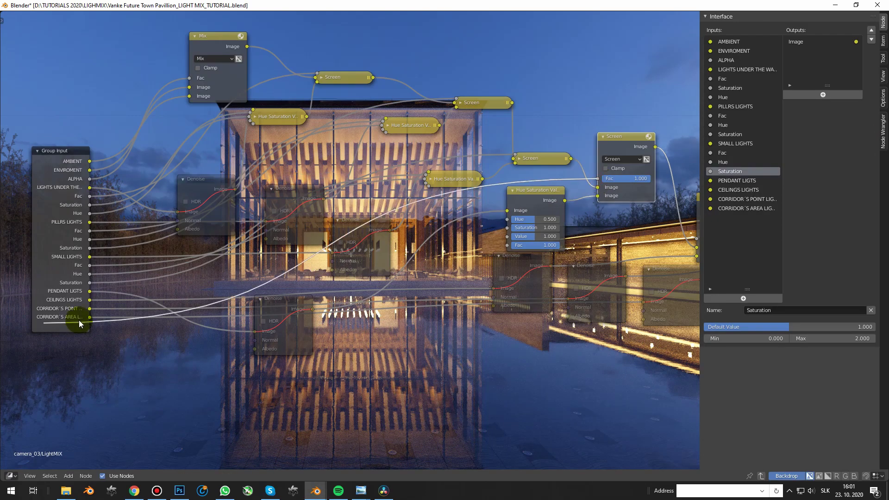
left_click_drag(79, 322, 88, 325)
left_click_drag(507, 219, 88, 334)
left_click_drag(506, 227, 88, 343)
Step: Reorder the group inputs so the fourth light's Fac, Hue and Saturation sit directly beneath PENDANT LIGTS
left_click(723, 217)
triple_click(871, 31)
left_click(723, 227)
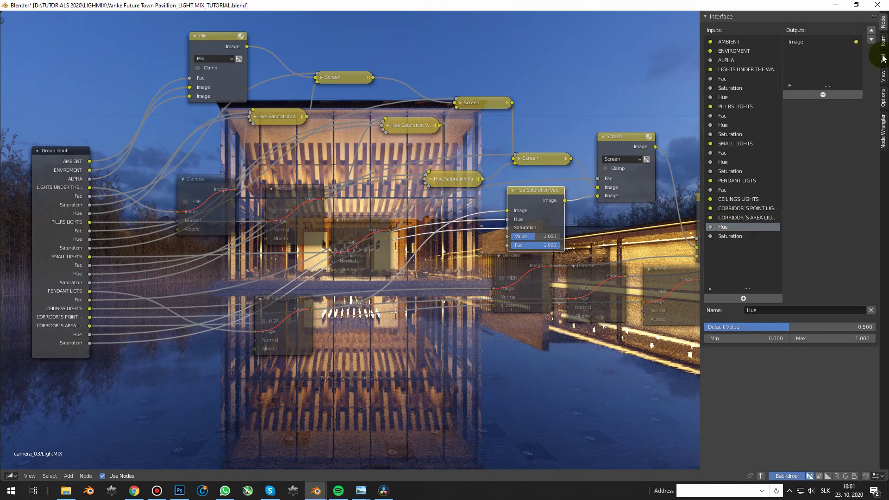
triple_click(871, 30)
left_click(730, 236)
triple_click(871, 30)
Step: Collapse the fourth Screen node and its Hue Saturation Value node, and add another Hue Saturation Value node for the fifth Screen node
middle_click_drag(395, 266, 309, 274)
key("h")
left_click(534, 196)
key("h")
key("shift+a")
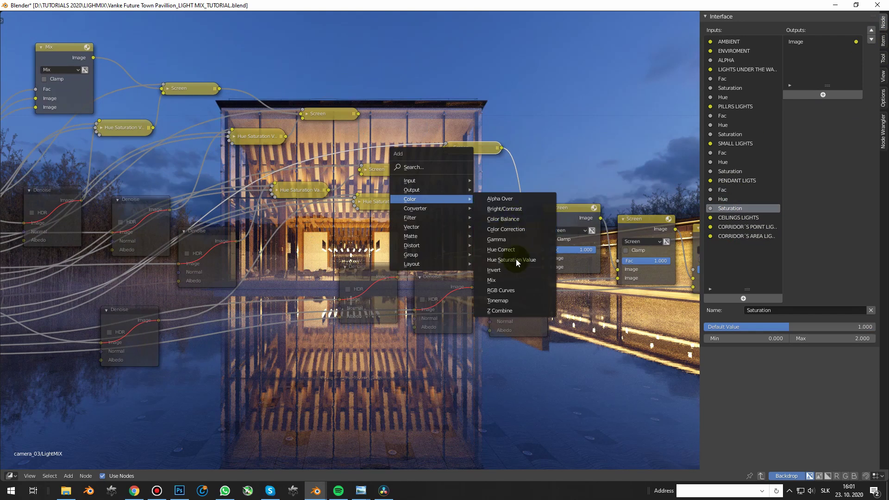
left_click(516, 259)
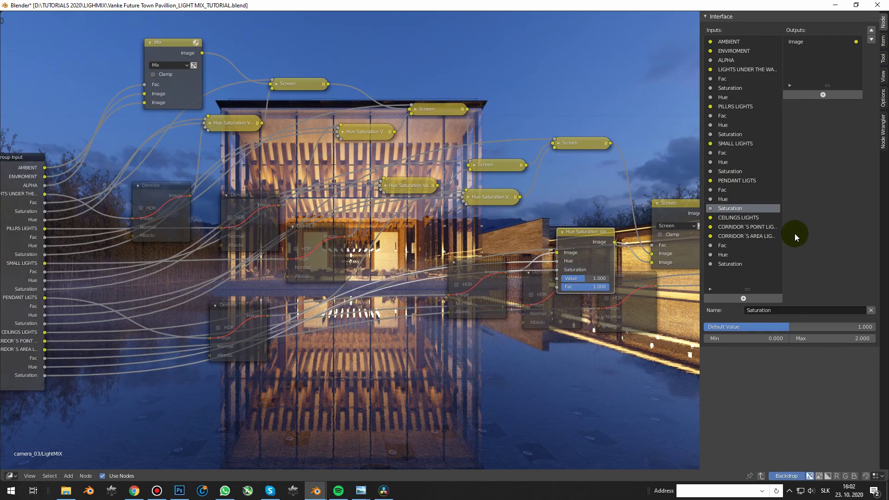
Step: Reorder the group inputs so the fifth light's Fac, Hue and Saturation sit directly beneath CEILINGS LIGHTS
left_click(740, 245)
double_click(870, 30)
left_click(741, 255)
double_click(871, 31)
left_click(740, 264)
double_click(870, 30)
Step: Collapse the fifth light's colour nodes and insert a Hue Saturation Value node ahead of the sixth Screen node
middle_click_drag(601, 229, 475, 221)
key("h")
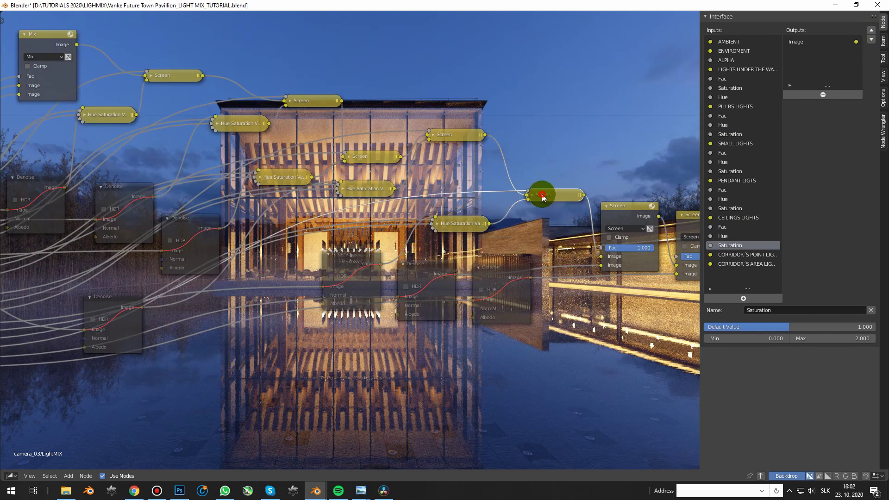
middle_click_drag(542, 196, 459, 190)
key("shift+a")
left_click(517, 195)
left_click(502, 218)
Step: Expose the sixth Screen node's Fac and its Hue Saturation Value node's Hue and Saturation as group inputs
middle_click_drag(515, 240, 587, 218)
scroll(523, 229, "down", 2)
left_click_drag(569, 222, 72, 321)
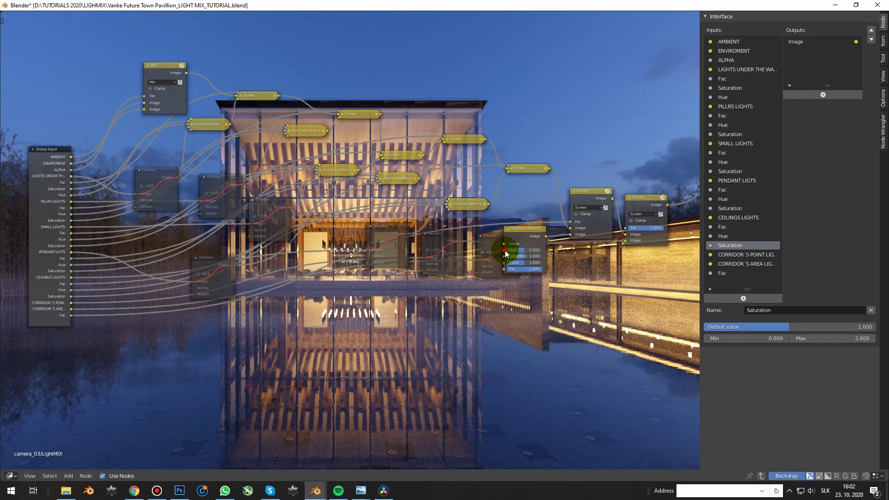
left_click_drag(504, 250, 71, 328)
Step: Reorder the group inputs so the sixth light's Fac, Hue and Saturation sit directly beneath the corridor's point lights input
scroll(726, 266, "down", 1)
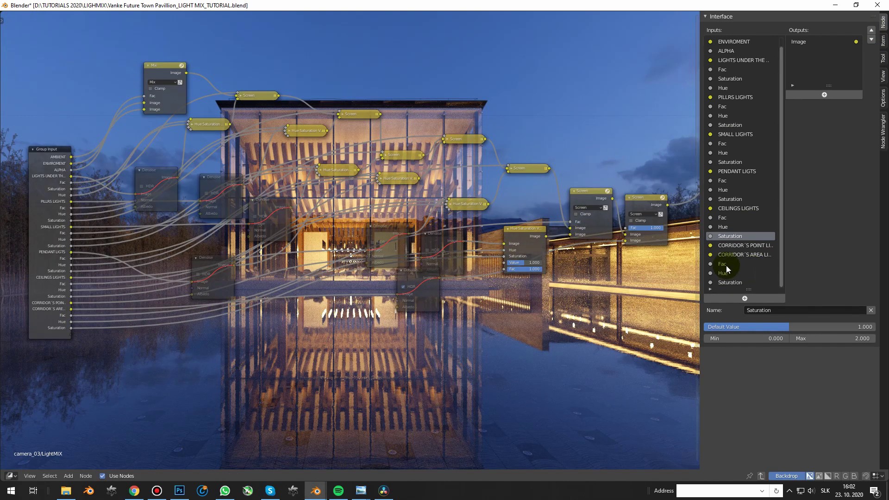
left_click(726, 264)
left_click(870, 30)
left_click(726, 273)
left_click(870, 30)
left_click(726, 282)
left_click(870, 30)
Step: Collapse the sixth Screen node and insert a Hue Saturation Value node ahead of the last Screen node
middle_click_drag(574, 218, 416, 233)
scroll(416, 233, "up", 3)
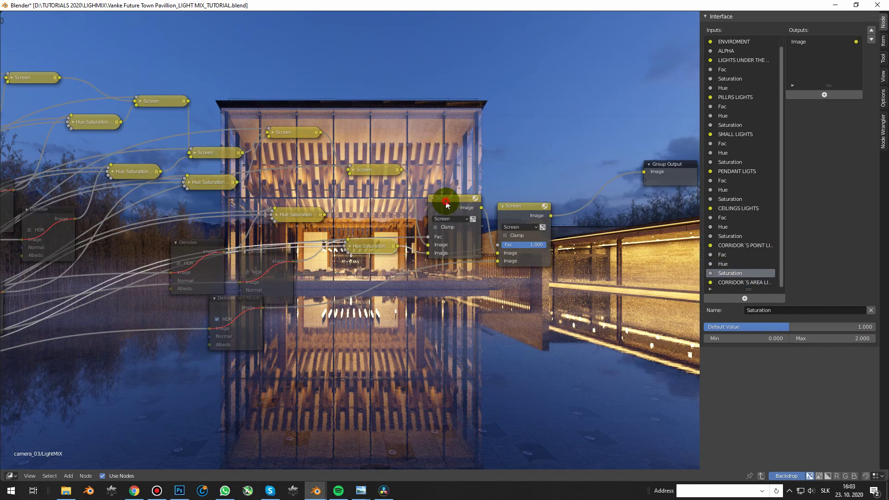
left_click(446, 203)
key("h")
key("shift+a")
left_click(514, 234)
left_click(419, 250)
Step: Expose the last Hue Saturation Value node's Saturation as a group input, and collapse the final light's colour nodes
scroll(452, 263, "down", 2)
middle_click_drag(456, 266, 612, 247)
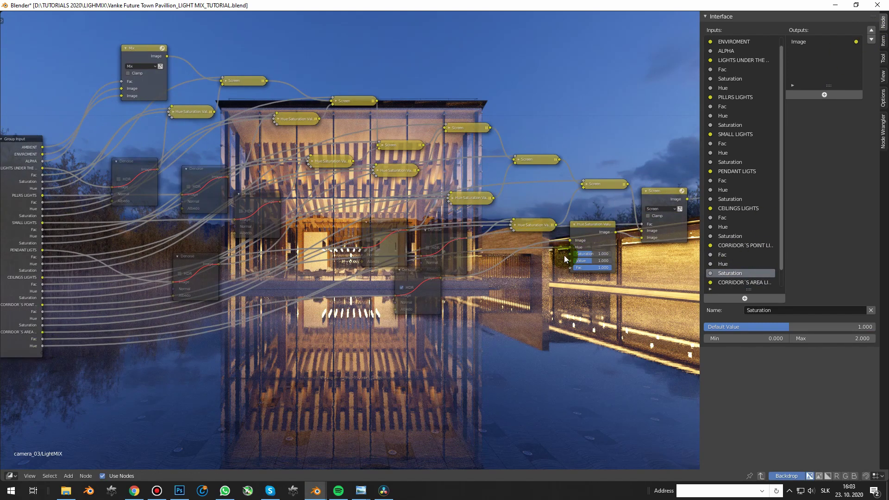
left_click_drag(570, 253, 42, 352)
scroll(748, 266, "down", 3)
scroll(467, 275, "down", 2)
left_click_drag(549, 278, 618, 235)
key("h")
Step: Select the Denoise nodes and move them together further down, below the colour nodes
scroll(413, 229, "up", 2)
left_click_drag(453, 326, 144, 194)
left_click(204, 264, "shift")
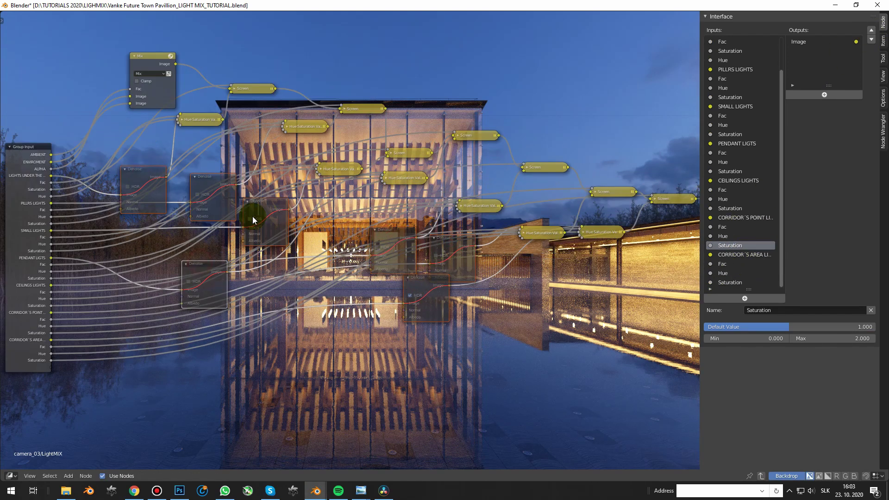
scroll(252, 220, "down", 1)
left_click_drag(253, 220, 265, 295)
key("b")
Step: Move the Mix node away from the Group Input and insert a Hue Saturation Value node on its AMBIENT link
scroll(194, 331, "down", 2)
middle_click_drag(139, 132, 231, 168)
scroll(232, 168, "up", 6)
left_click(251, 152)
key("g")
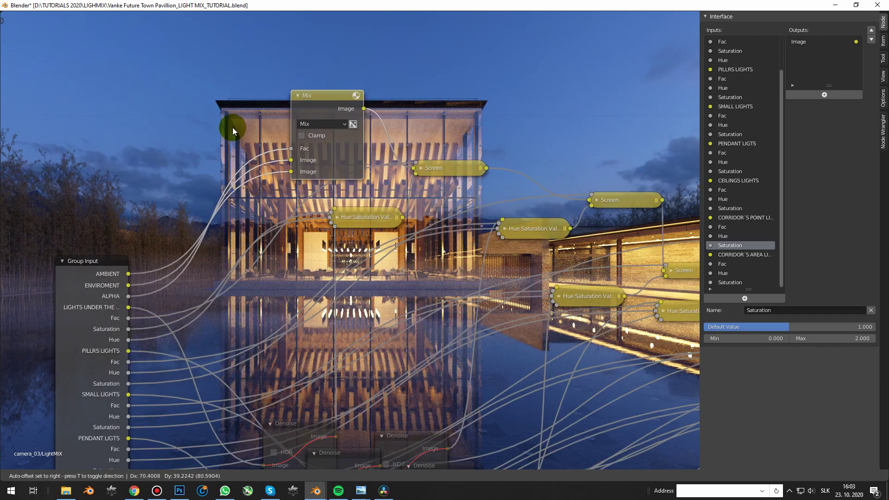
left_click(233, 132)
key("shift+a")
mouse_move(70, 88)
left_click(128, 150)
left_click(184, 136)
Step: Expose the ambient Hue Saturation Value node's Hue, Saturation and Value as group inputs
scroll(180, 232, "down", 4)
middle_click_drag(180, 231, 190, 119)
left_click_drag(182, 84, 153, 405)
left_click_drag(181, 102, 152, 413)
Step: Move the ambient light's Hue group input up to directly beneath AMBIENT, enlarging the input list to show every entry
scroll(726, 277, "down", 3)
left_click(726, 264)
left_click(871, 31)
left_click(871, 31)
left_click(871, 30)
left_click(872, 31)
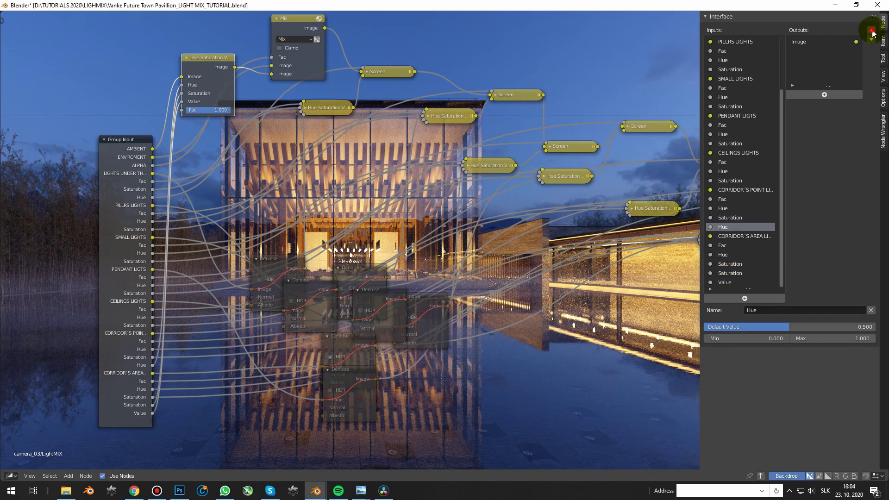
left_click(871, 31)
left_click(872, 31)
left_click_drag(748, 289, 747, 400)
left_click(871, 31)
left_click(872, 31)
left_click(871, 31)
Step: Move the ambient light's Saturation group input up to directly beneath its Hue
left_click(731, 338)
left_click(870, 31)
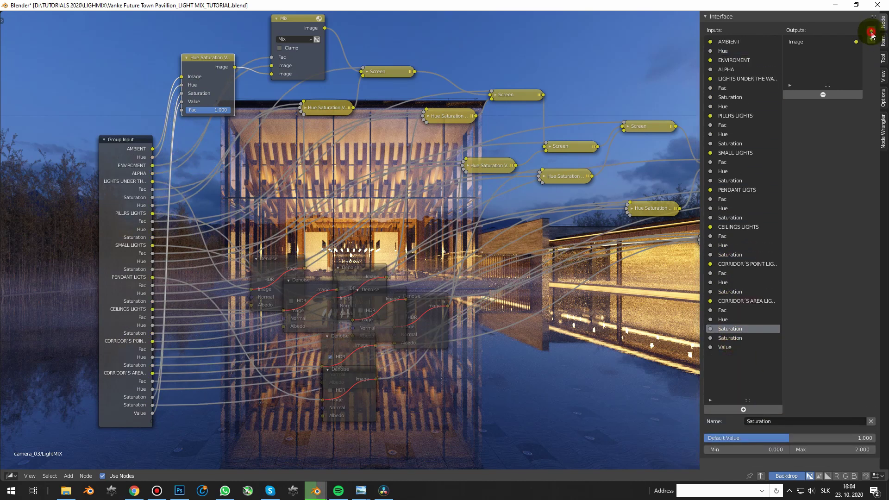
left_click(871, 30)
left_click(871, 30)
left_click(871, 30)
Step: Move the Value group input up to directly beneath the ambient light's Saturation
left_click(725, 346)
left_click(871, 30)
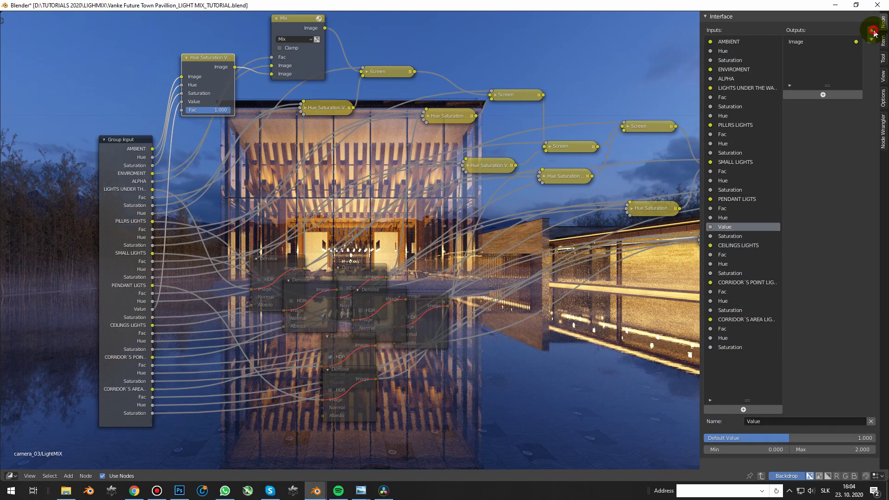
left_click(871, 30)
left_click(872, 30)
left_click(871, 30)
left_click(871, 30)
left_click(871, 30)
left_click(871, 30)
left_click(871, 30)
left_click(872, 30)
Step: Shift the Group Input and ambient Hue Saturation Value nodes slightly, and duplicate the latter, placing the copy beneath the original
left_click_drag(134, 146, 123, 144)
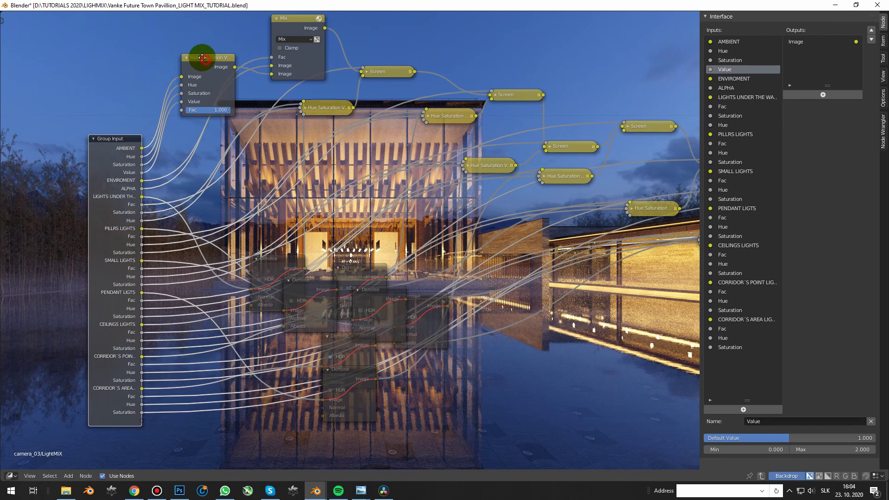
left_click_drag(202, 60, 175, 50)
key("shift+d")
left_click(193, 162)
Step: Expose the duplicated Hue Saturation Value node's Hue, Saturation and Value as group inputs
middle_click_drag(183, 190, 232, 155)
left_click_drag(235, 152, 191, 385)
left_click_drag(235, 160, 192, 393)
left_click_drag(235, 168, 191, 400)
Step: Move the duplicated node's Hue group input up to directly beneath ENVIROMENT
left_click(725, 356)
left_click(871, 31)
left_click(870, 31)
left_click(871, 32)
left_click(872, 32)
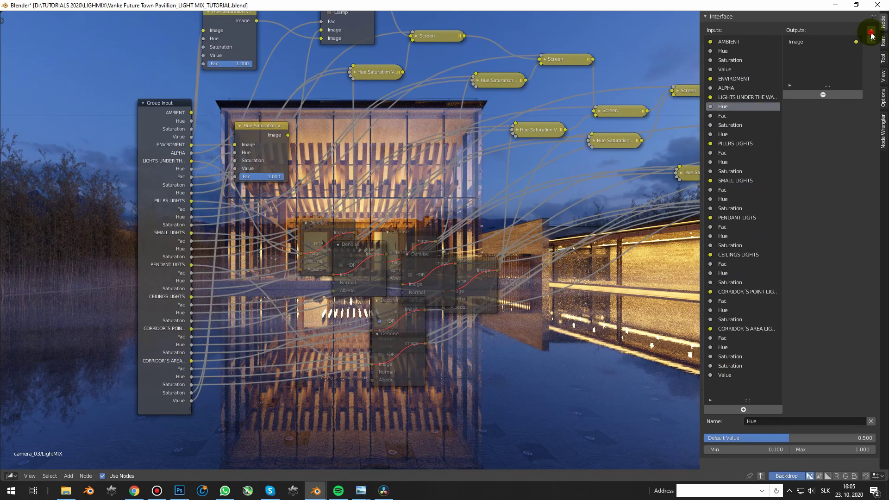
left_click(871, 31)
Step: Move the duplicated node's Saturation group input up to directly beneath the ENVIROMENT Hue
left_click(723, 366)
left_click(871, 31)
left_click(871, 32)
left_click(872, 32)
left_click(871, 32)
left_click(871, 31)
left_click(872, 30)
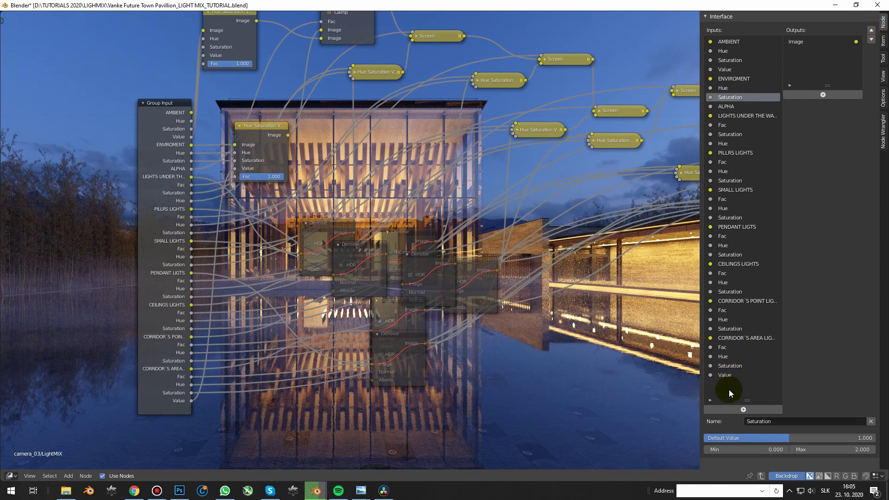
Step: Move the duplicated node's Value group input up to directly beneath the ENVIROMENT Saturation, and exit the LightMIX group
left_click(726, 375)
left_click(871, 31)
left_click(872, 31)
left_click(872, 31)
left_click(872, 30)
left_click(871, 31)
left_click(162, 102)
scroll(323, 185, "down", 4)
middle_click_drag(611, 230, 461, 250)
scroll(462, 250, "down", 3)
scroll(526, 234, "up", 3)
left_click(530, 236)
key("Tab")
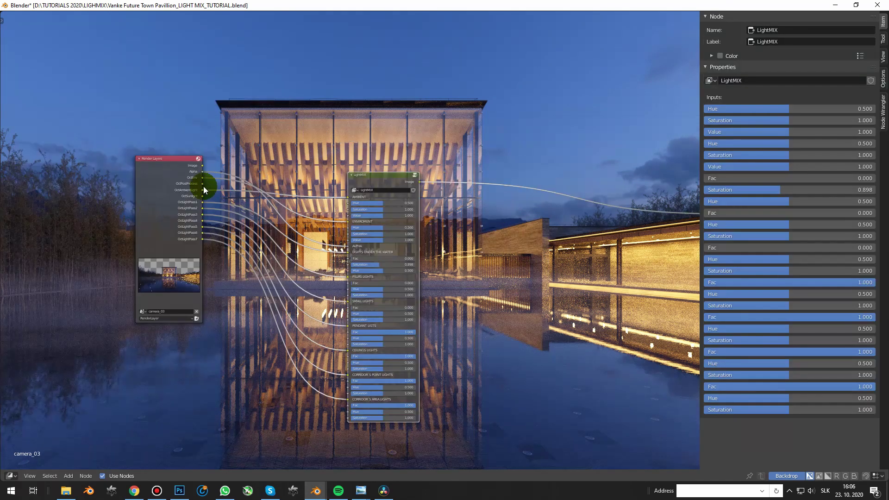
Step: Reopen the LightMIX group and insert a Mix node between the last Screen node and the Group Output
left_click(386, 179)
key("Tab")
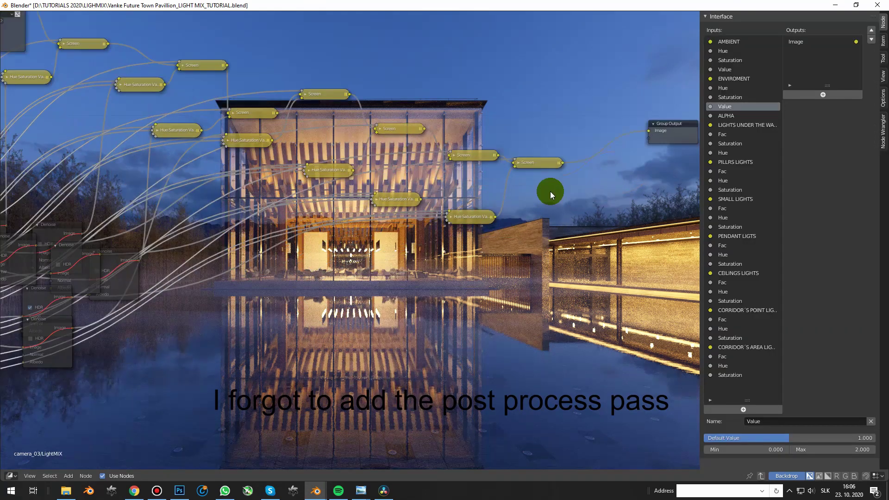
key("shift+a")
mouse_move(509, 248)
left_click(579, 328)
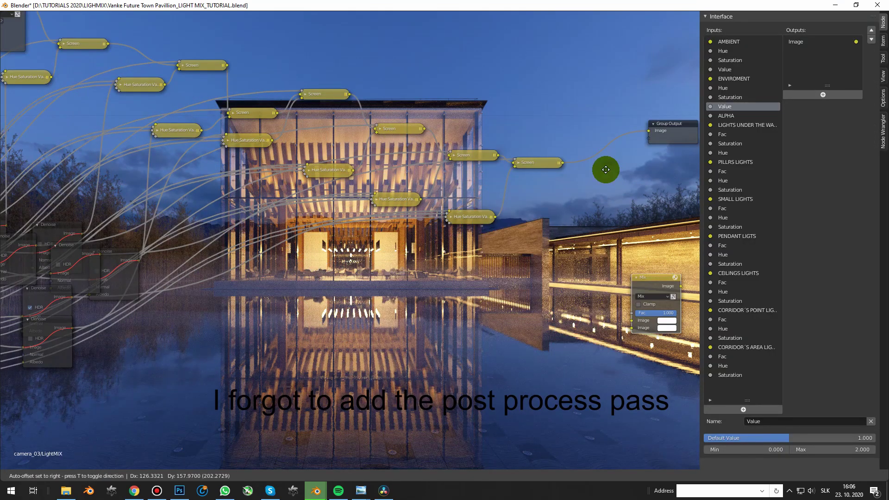
left_click(597, 184)
Step: Expose the Mix node's second Image and Fac as group inputs, and connect OctPostProcess to the group's Image input
scroll(577, 246, "down", 3)
middle_click_drag(577, 246, 671, 207)
left_click_drag(682, 207, 113, 325)
key("Tab")
left_click_drag(158, 100, 341, 403)
middle_click_drag(339, 377, 313, 360)
left_click(359, 325)
Step: Set the blending mode of the Mix node inside the LightMIX group to Screen
key("Tab")
middle_click_drag(506, 226, 313, 246)
left_click(596, 181)
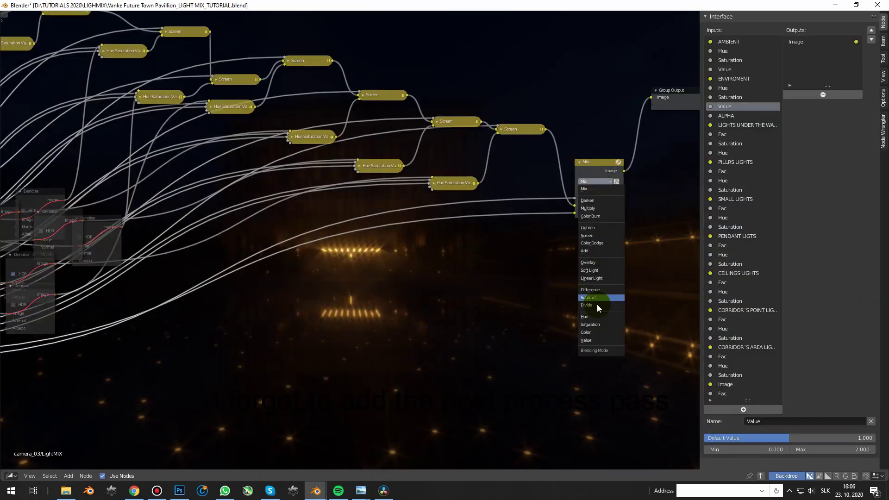
left_click(596, 235)
key("Tab")
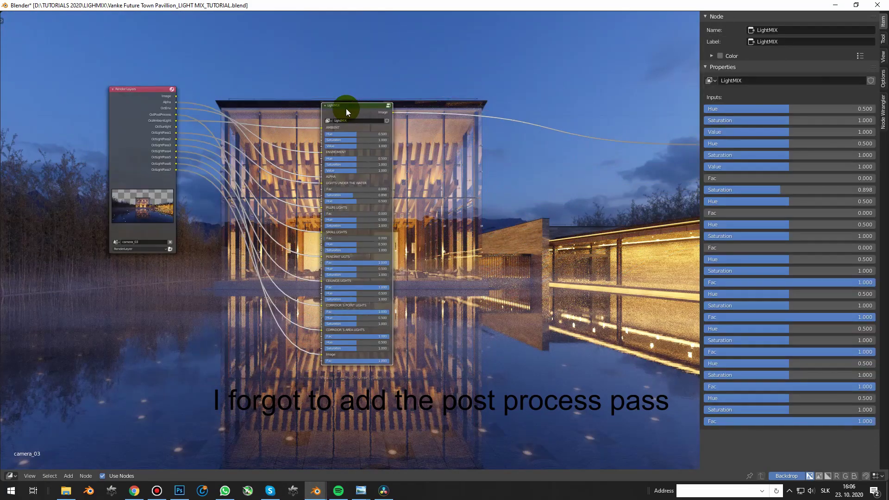
Step: Rename the LightMIX group's last Image input as POST PROCES
key("Tab")
double_click(720, 384)
type("POST PROCES")
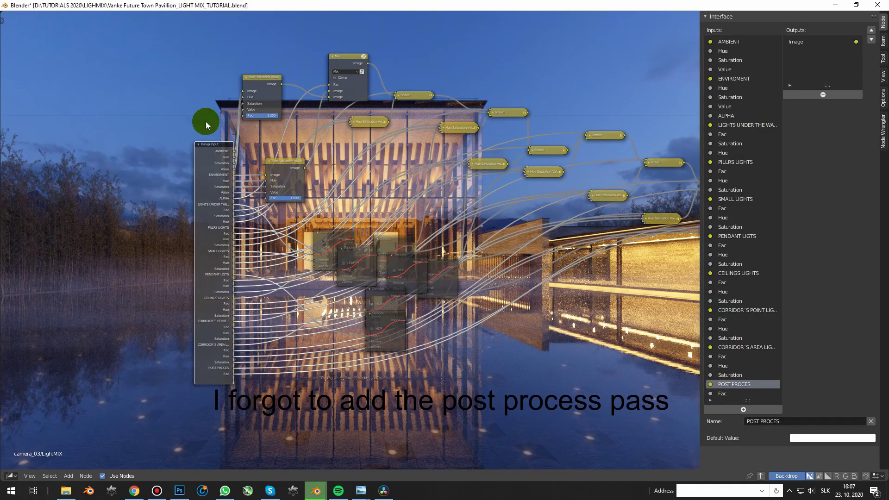
key("Tab")
Step: Set the Fac of the corridor's area, corridor's point, ceilings and pendant lights on the LightMIX node to 0
scroll(422, 355, "up", 3)
left_click_drag(421, 356, 370, 357)
left_click_drag(421, 318, 369, 318)
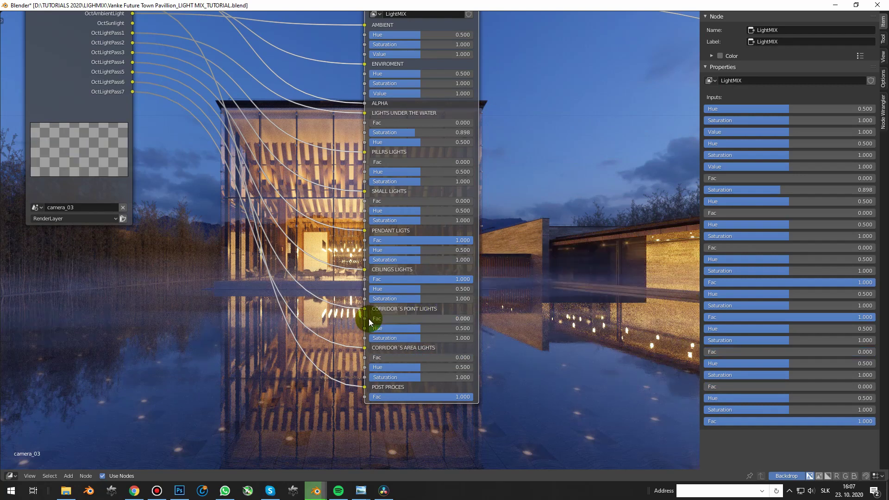
left_click_drag(421, 279, 369, 279)
left_click_drag(424, 242, 369, 241)
Step: Add a Bright/Contrast node on the link after the LightMIX group and set its Contrast to 10
scroll(394, 97, "down", 5)
left_click_drag(395, 63, 559, 39)
scroll(577, 290, "down", 1)
middle_click_drag(464, 260, 264, 316)
key("shift+a")
mouse_move(407, 278)
left_click(517, 292)
scroll(482, 174, "up", 4)
left_click(478, 180)
left_click(478, 182)
type("10")
key("Return")
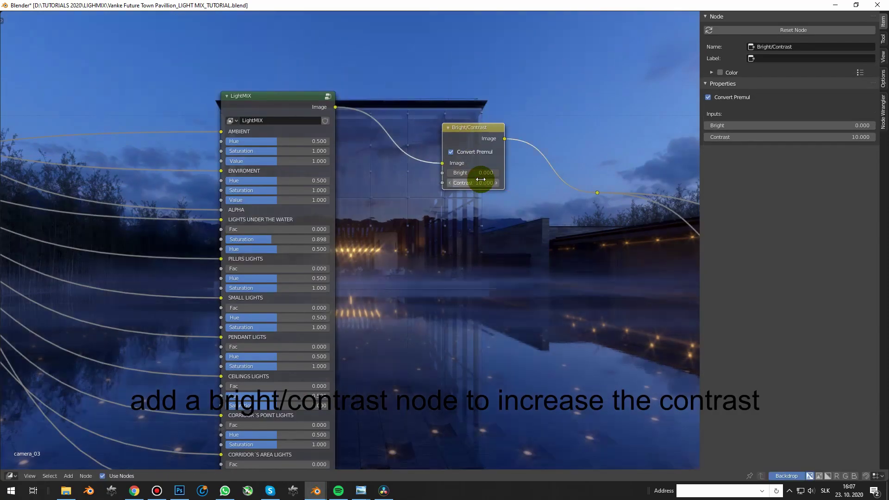
Step: Reposition the LightMIX node and set its PILLRS LIGHTS Fac to 0.767
scroll(415, 326, "down", 2)
left_click_drag(308, 275, 249, 309)
middle_click_drag(351, 292, 351, 228)
scroll(369, 301, "down", 2)
scroll(336, 234, "up", 2)
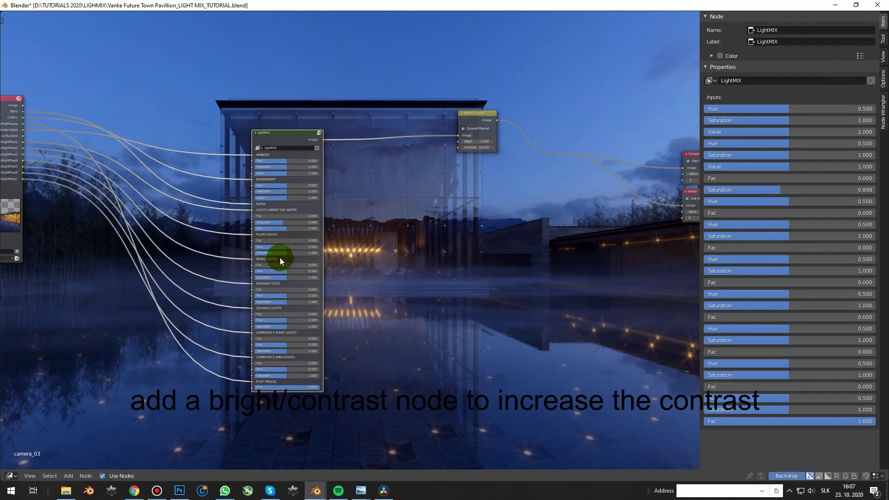
left_click_drag(261, 256, 308, 256)
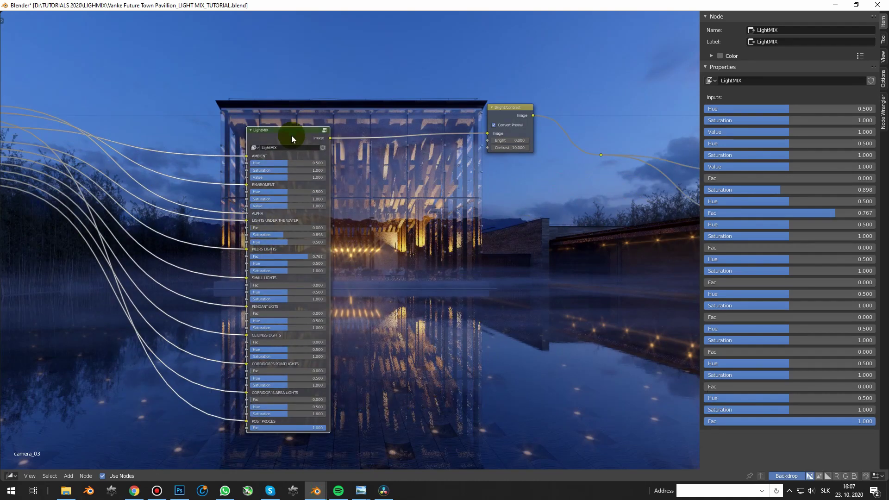
Step: Unmute all the Denoise nodes inside the LightMIX group
key("Tab")
scroll(394, 271, "up", 1)
left_click_drag(456, 217, 301, 356)
key("m")
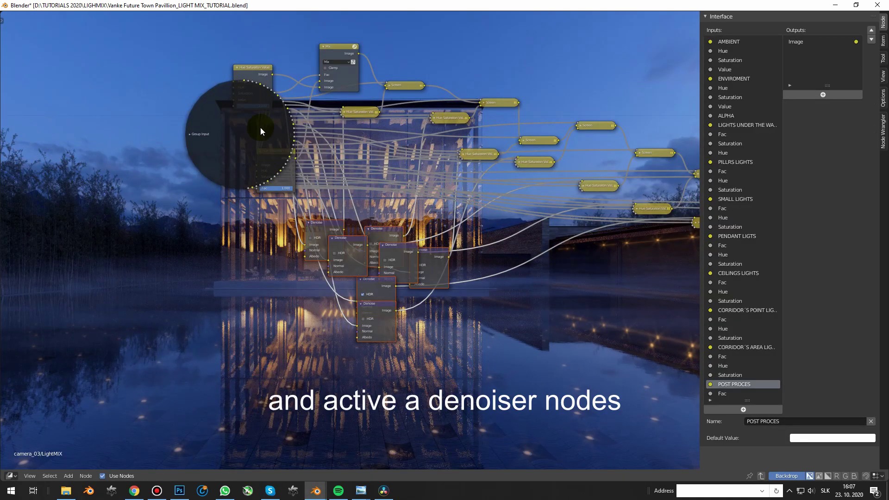
key("Tab")
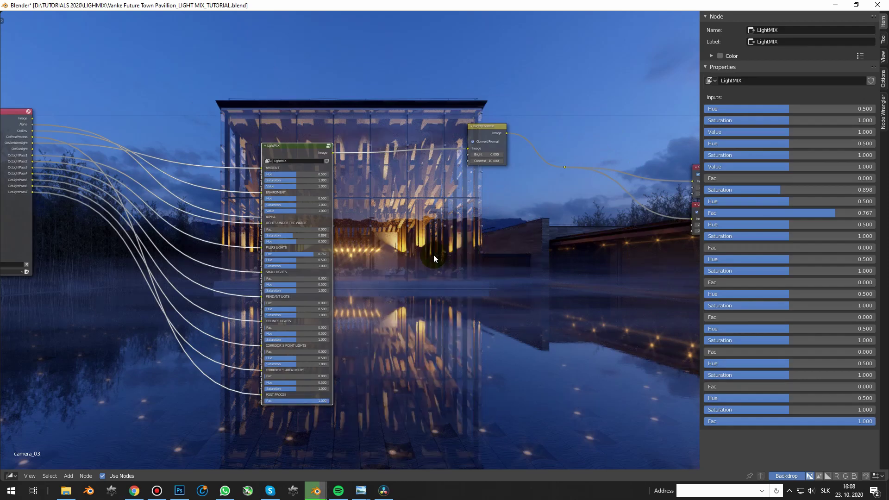
Step: Move the Render Layers node closer to the LightMIX group
middle_click_drag(434, 255, 354, 390)
scroll(354, 390, "down", 7)
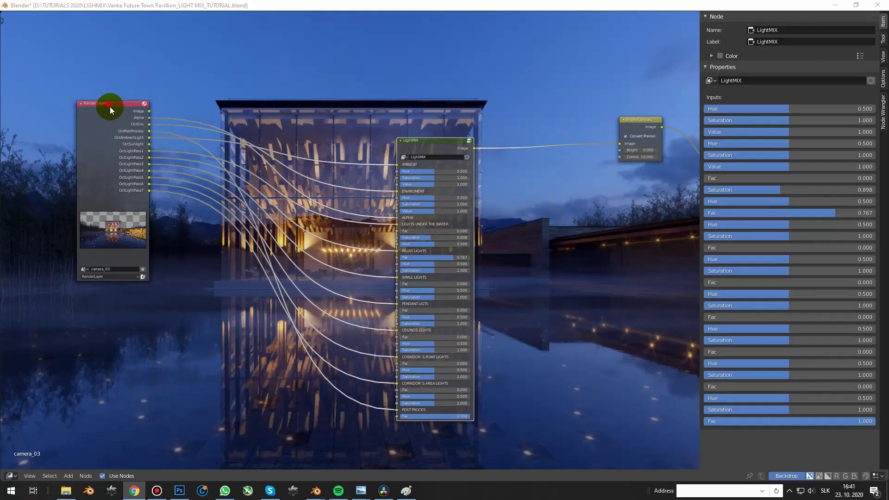
left_click_drag(109, 99, 168, 119)
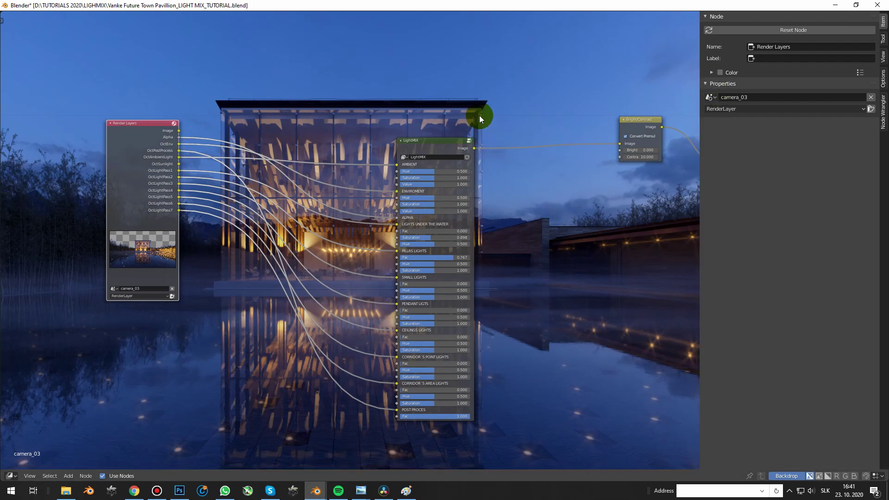
Step: Restore the multi-editor layout from the maximized node editor and enlarge the Properties editor's height
key("ctrl+space")
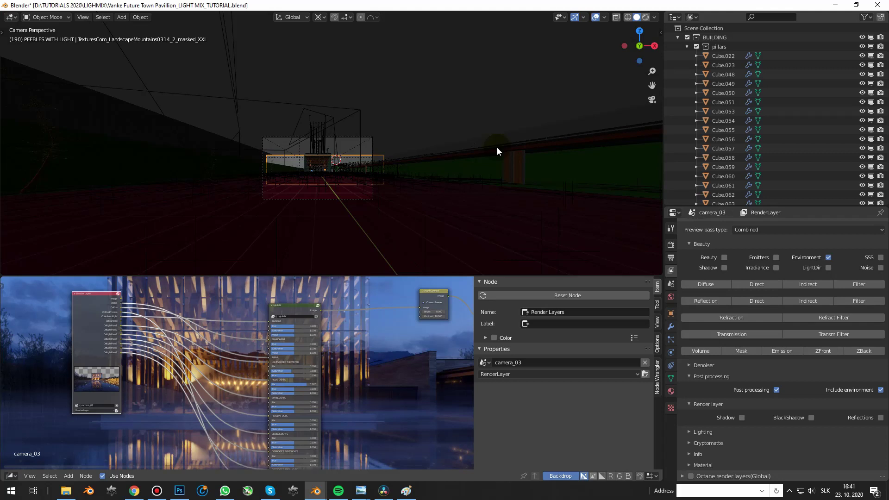
left_click(671, 257)
left_click(671, 270)
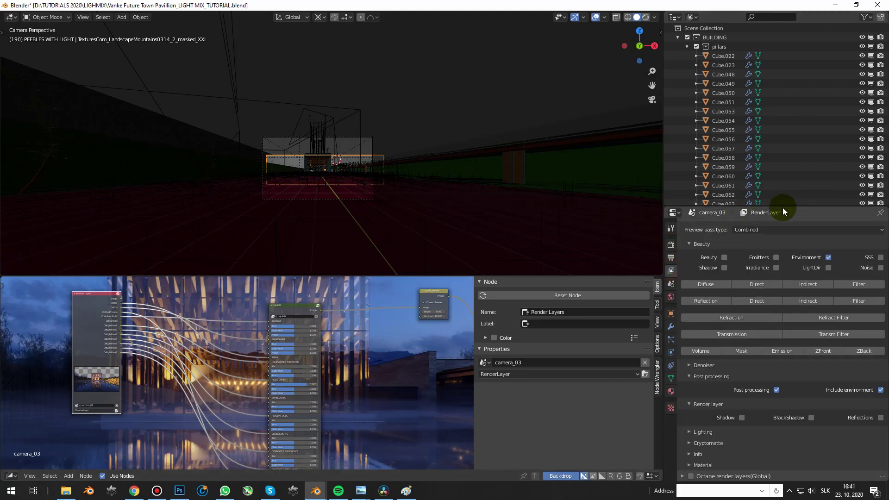
left_click_drag(782, 206, 827, 29)
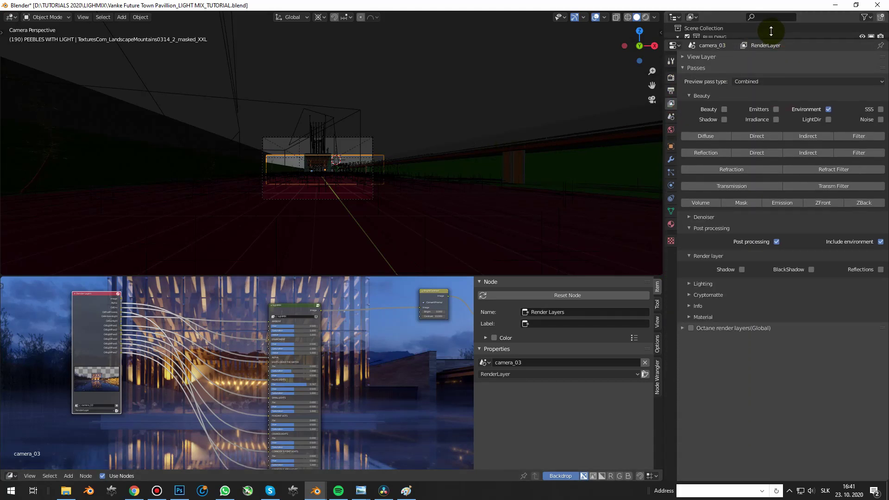
Step: Enable Octane Output in the scene's output settings and turn off Compositing under Post Processing
left_click(671, 83)
left_click(688, 173)
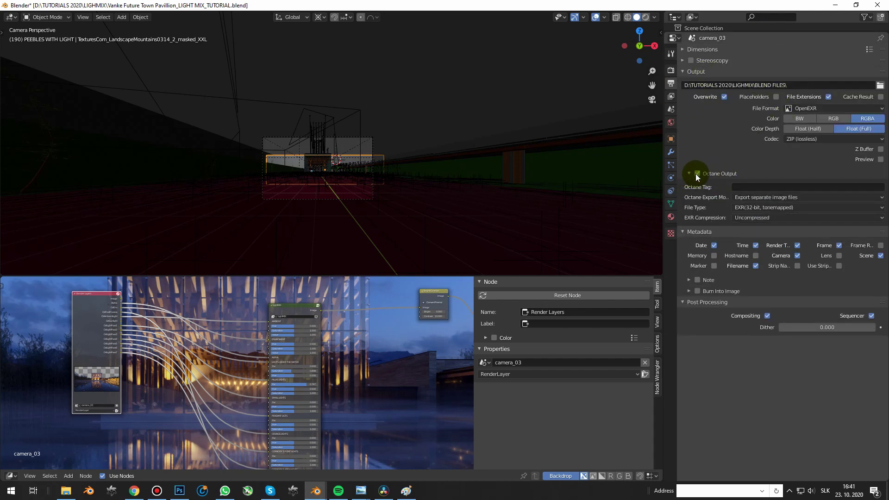
left_click(697, 173)
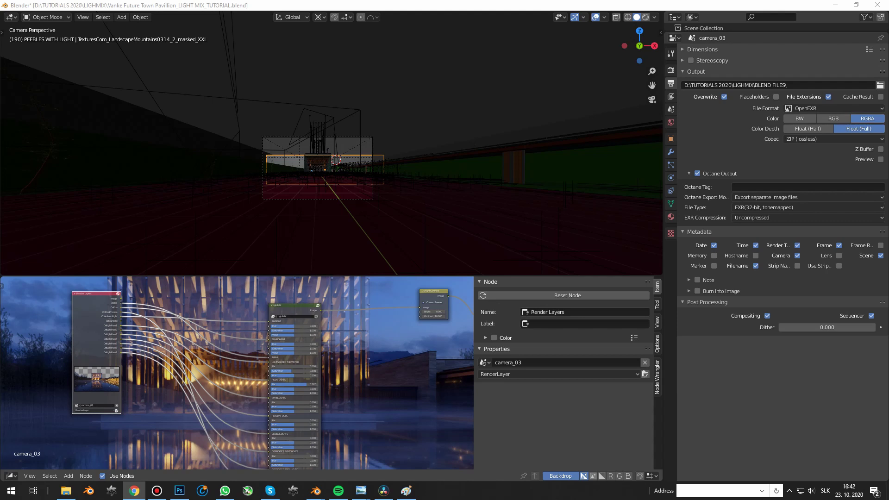
left_click(768, 316)
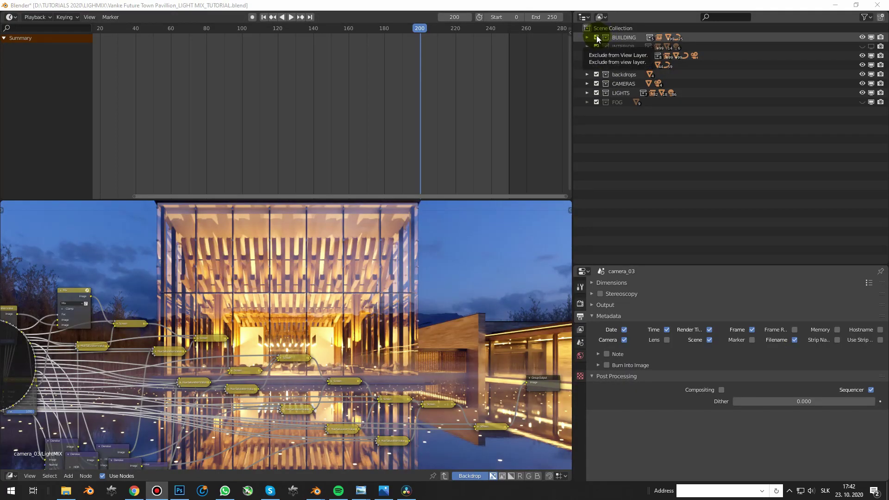
Step: Exclude the scene's collections, including BUILDING and INTERIOR, from the view layer
left_click_drag(596, 37, 596, 46)
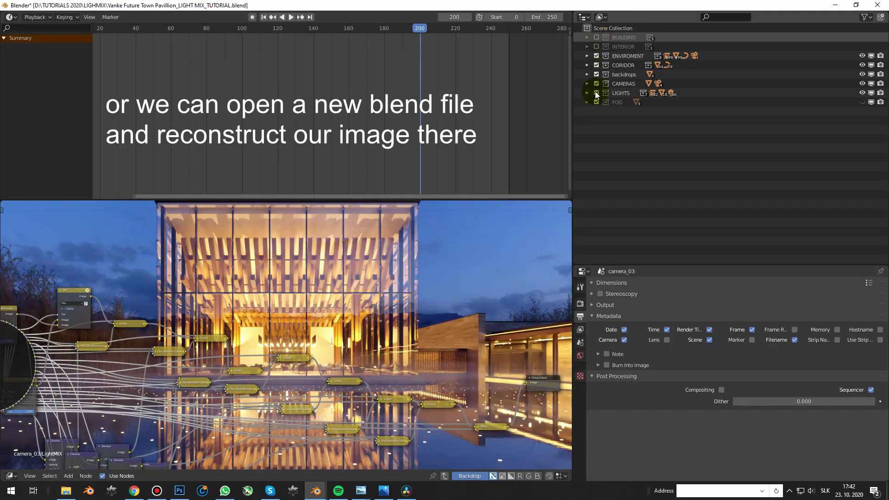
mouse_move(596, 94)
left_mouse_down()
mouse_move(595, 60)
mouse_move(599, 102)
left_mouse_up()
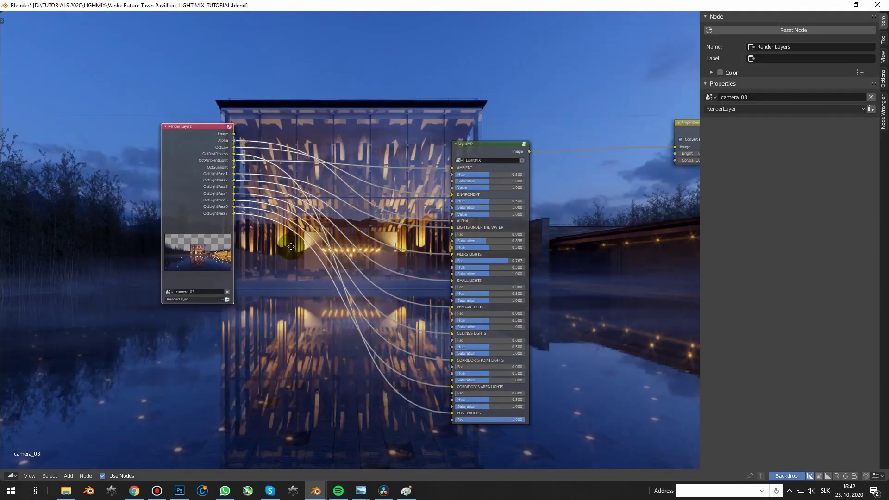
Step: Add image nodes for all the 0190 EXR pass files from the BLEND FILES folder using Multiple Images
middle_click_drag(291, 246, 314, 246)
middle_click_drag(206, 128, 191, 126)
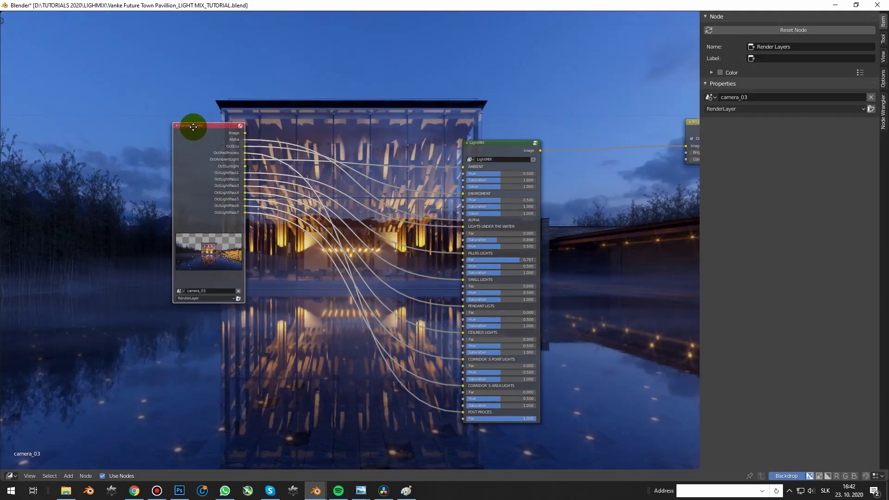
key("shift+a")
mouse_move(304, 103)
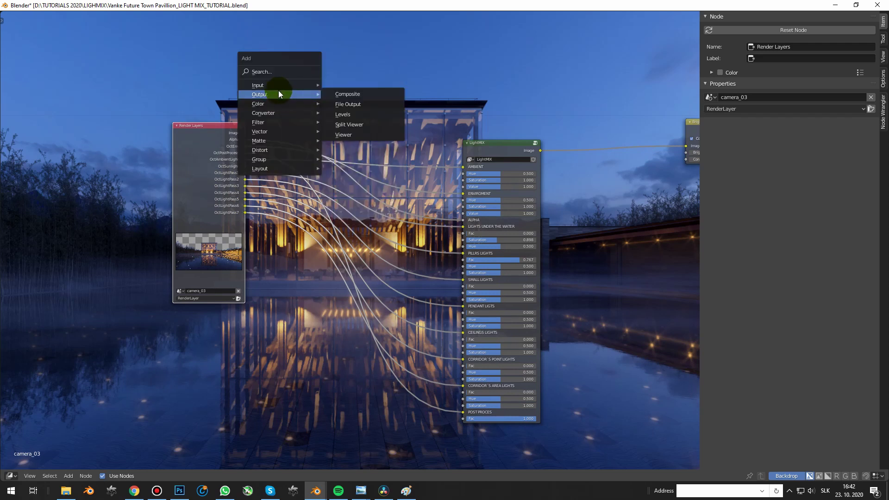
mouse_move(276, 84)
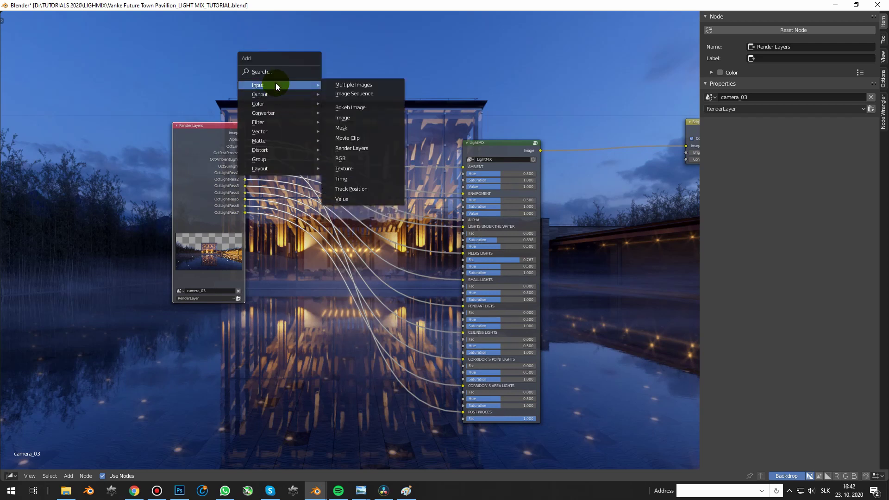
left_click(357, 85)
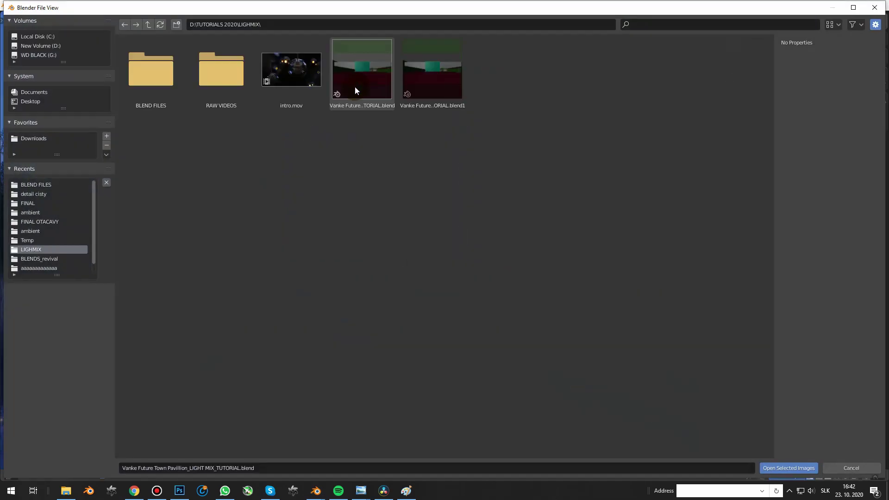
double_click(152, 79)
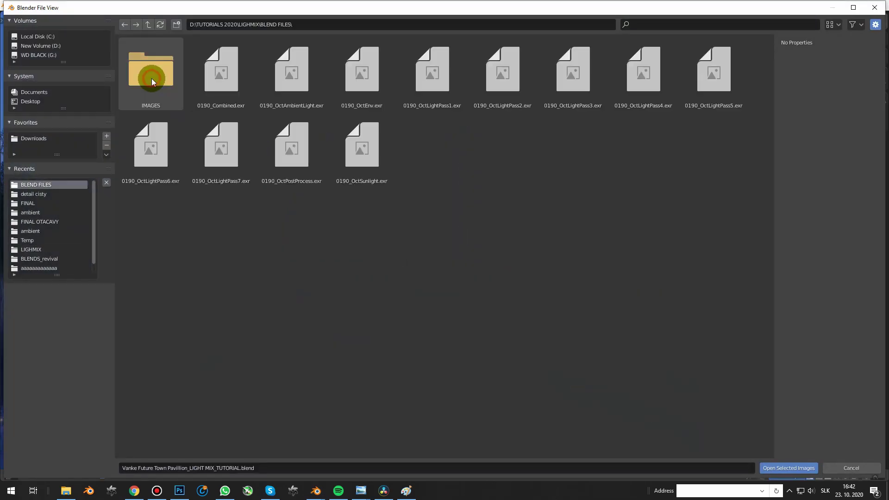
left_click(231, 81)
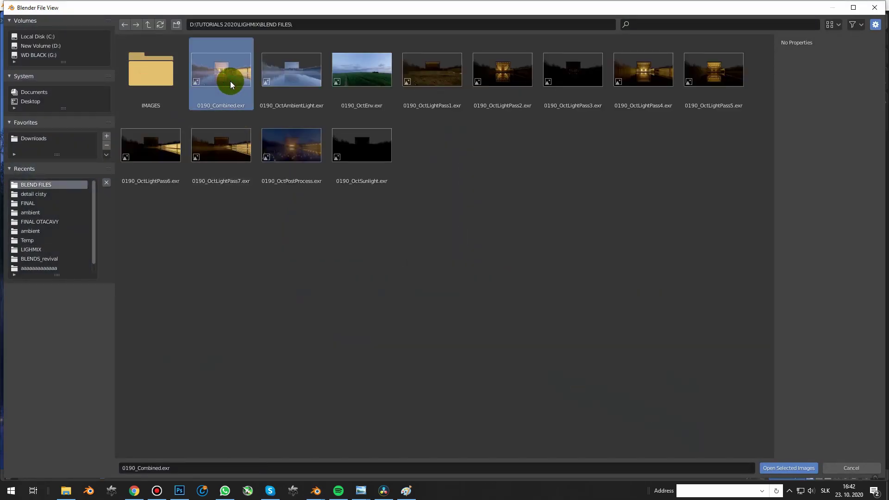
left_click_drag(431, 228, 220, 68)
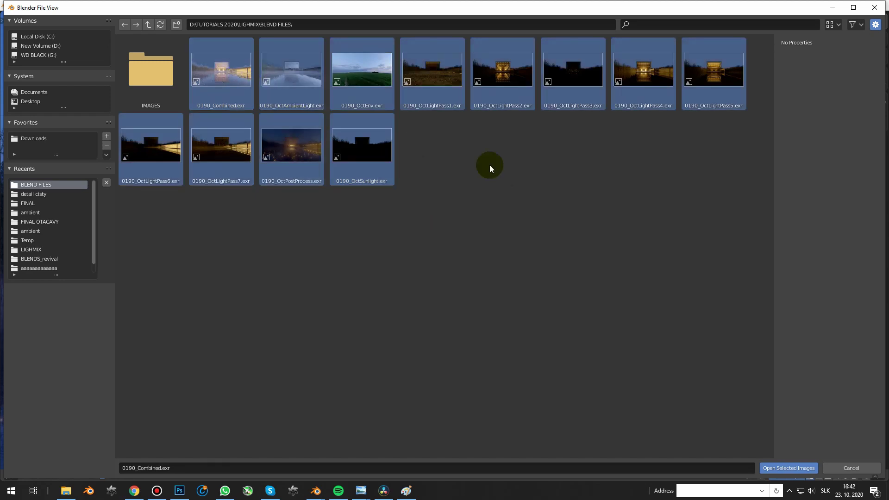
left_click(776, 468)
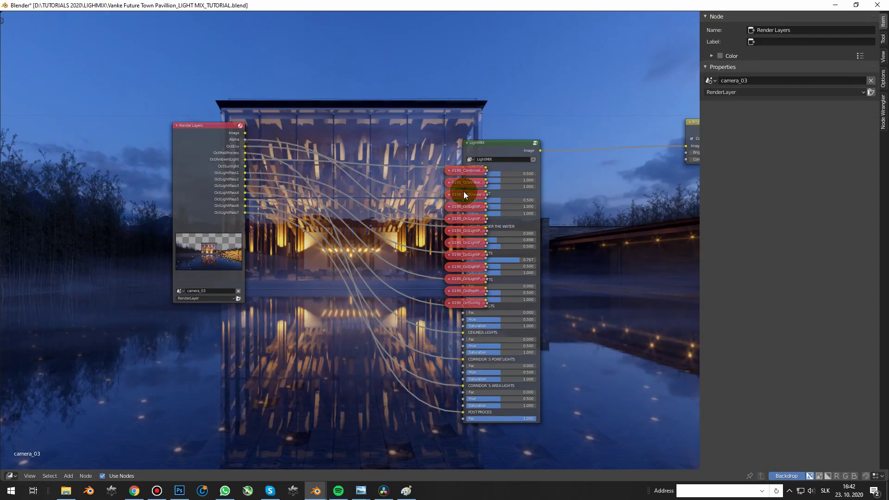
Step: Place the column of imported image nodes on the outer side of the Render Layers node
left_click_drag(463, 191, 163, 153)
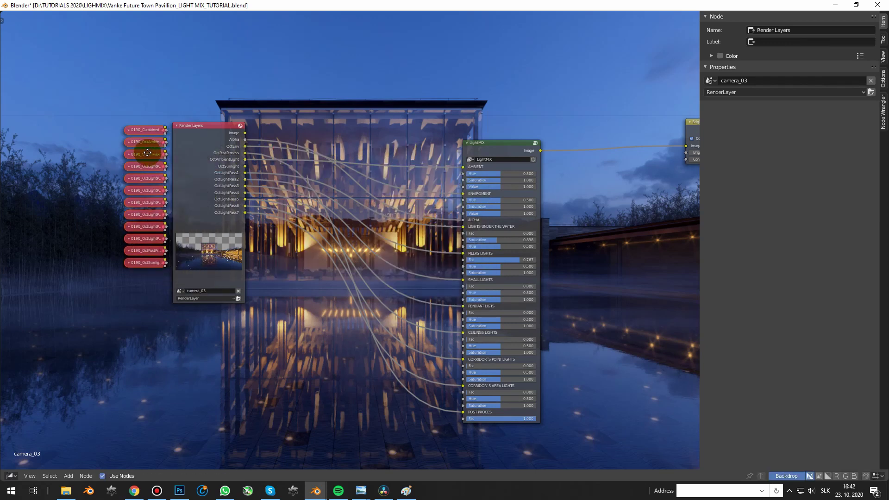
scroll(150, 148, "down", 1)
scroll(149, 139, "up", 2)
scroll(128, 124, "up", 2)
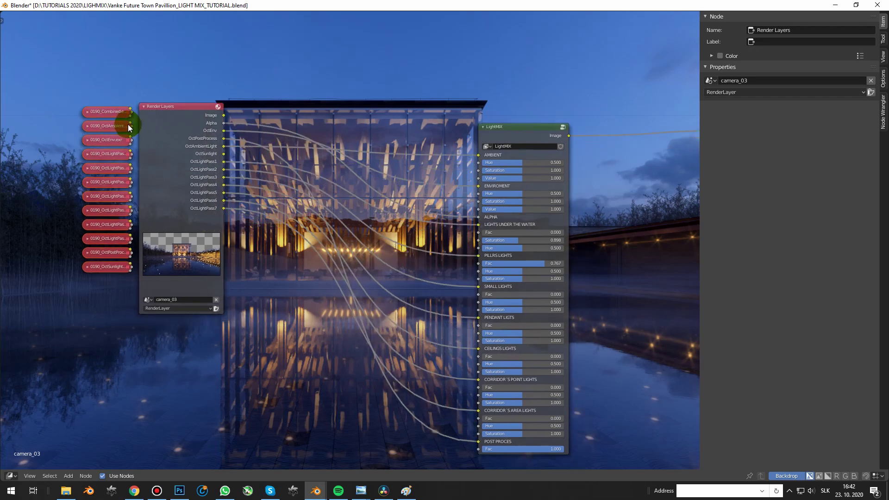
Step: Connect the OctAmbientLight image to AMBIENT, OctEnv to ENVIROMENT and OctLightPass3 to SMALL LIGHTS on the LightMIX node
left_click(131, 124)
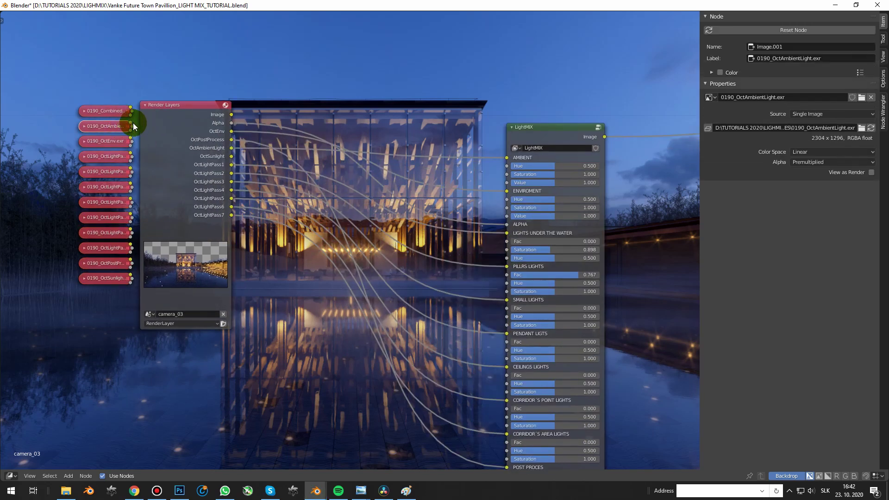
left_click(569, 126)
left_click_drag(130, 122, 503, 158)
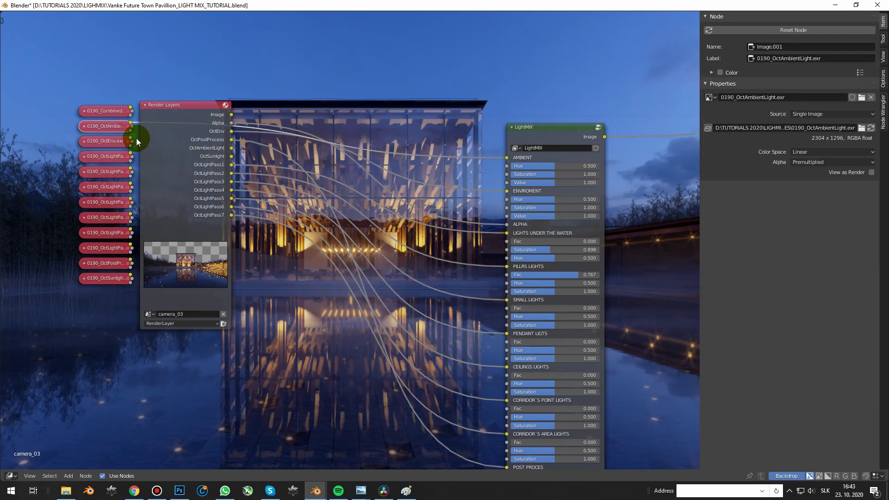
left_click_drag(130, 137, 504, 193)
left_click_drag(130, 183, 507, 299)
Step: Move the Render Layers node down out of the way and continue connecting the light-pass images to the LightMIX light inputs
middle_click_drag(324, 231, 321, 203)
left_click_drag(159, 104, 158, 308)
left_click_drag(126, 171, 503, 339)
left_click(126, 200)
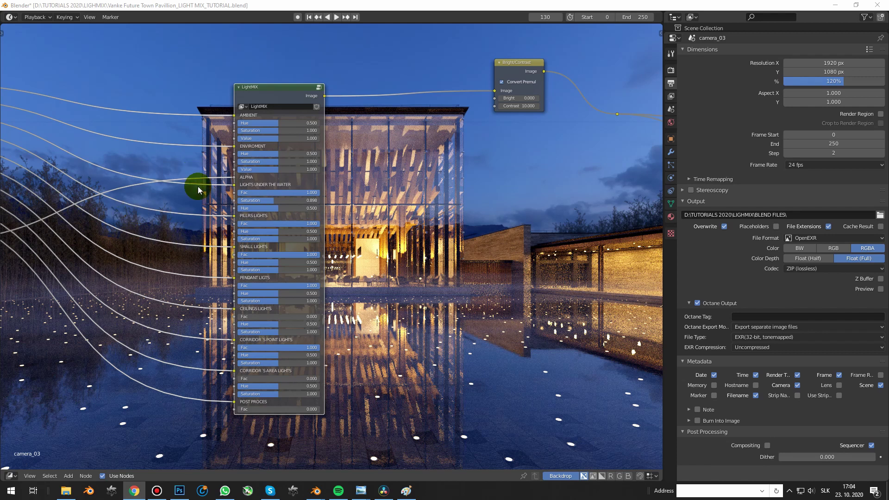
Step: Set the Fac of LIGHTS UNDER THE WATER, PILLRS LIGHTS and SMALL LIGHTS to 0 on the LightMIX node
left_click(271, 193)
type("0")
key("Return")
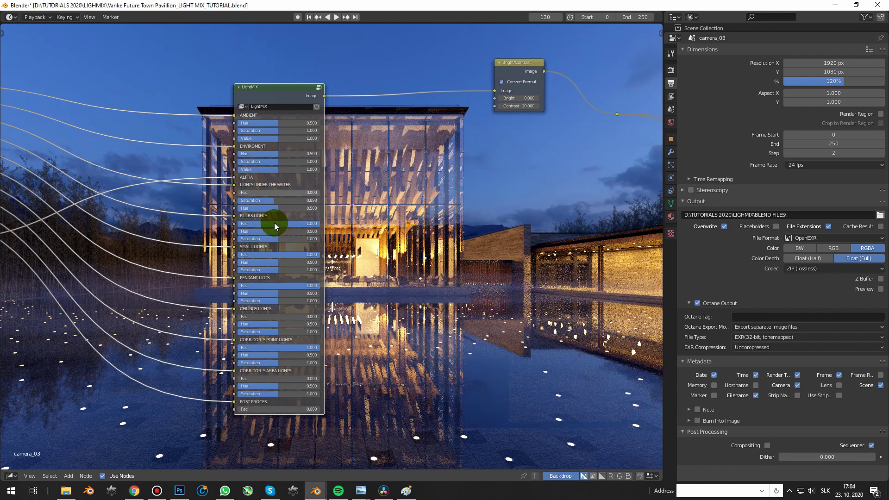
left_click(273, 223)
type("0")
key("Return")
left_click(287, 254)
type("0")
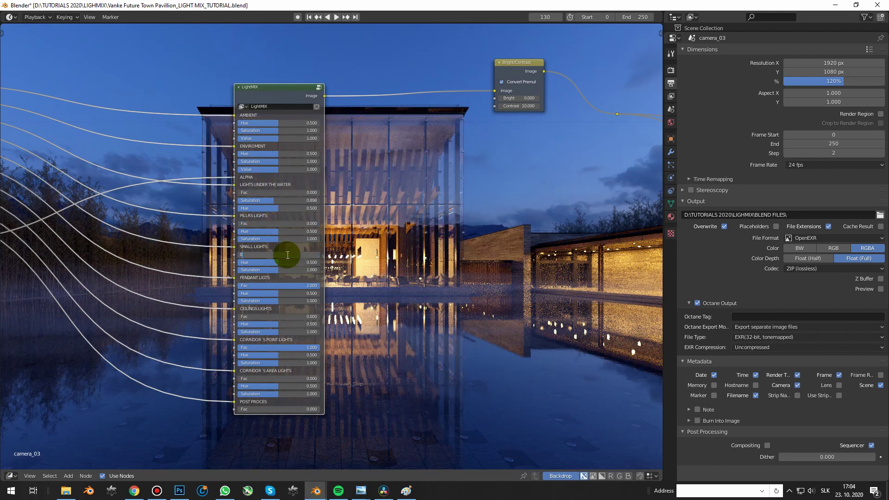
key("Return")
Step: Set the Fac of PENDANT LIGTS and CORRIDOR´S POINT LIGHTS to 0 on the LightMIX node
left_click(294, 285)
type("0")
key("Return")
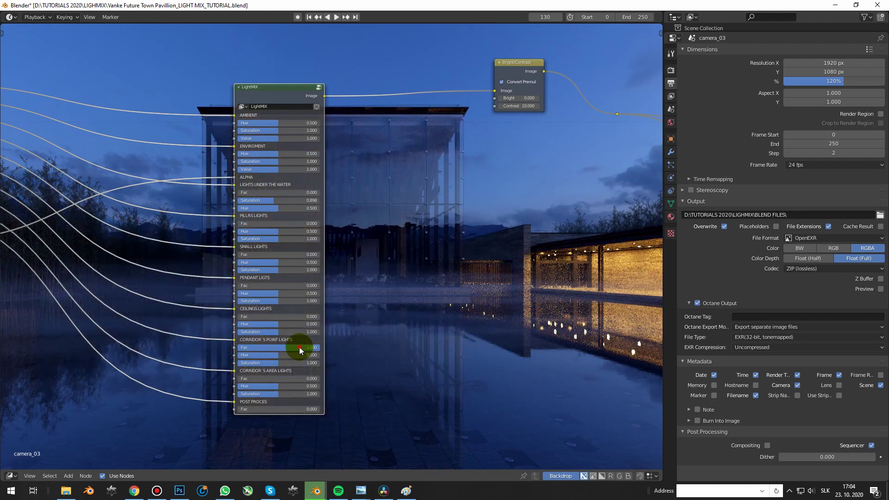
left_click(299, 347)
type("0")
key("Return")
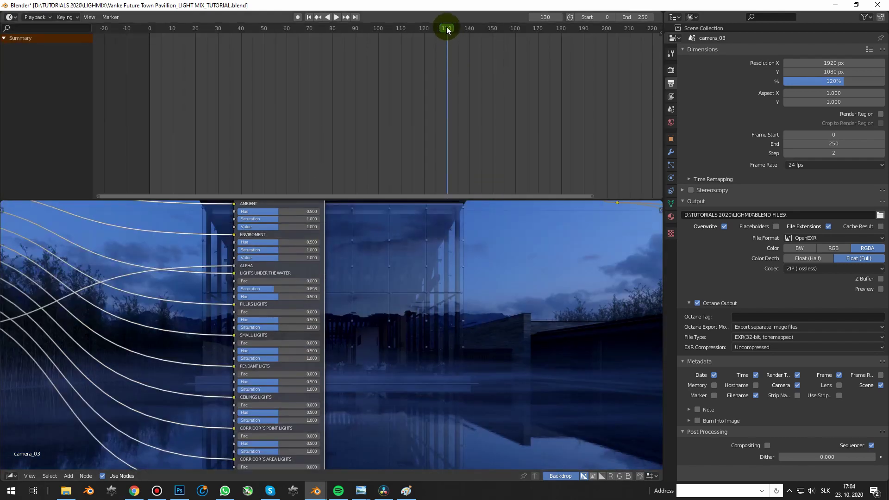
Step: Insert a keyframe for the LIGHTS UNDER THE WATER Fac at value 0 on frame 24
left_click_drag(447, 31, 148, 54)
key("space")
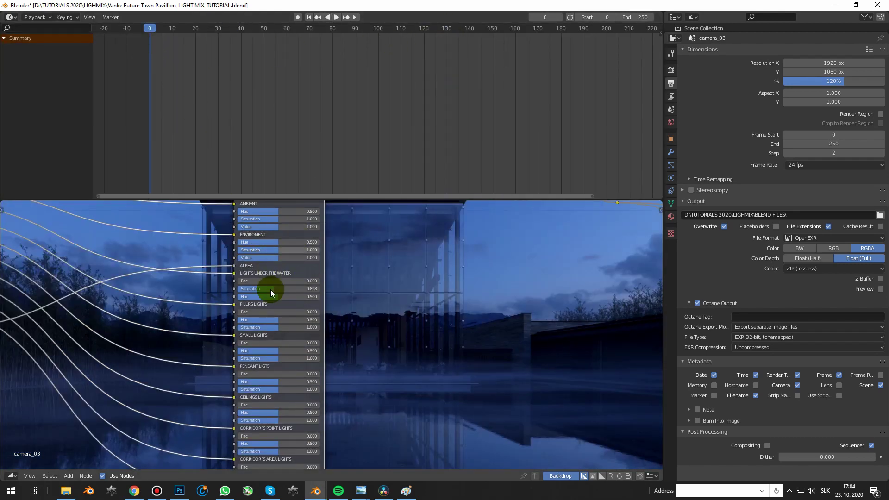
middle_click_drag(265, 257, 266, 268)
scroll(263, 296, "up", 1)
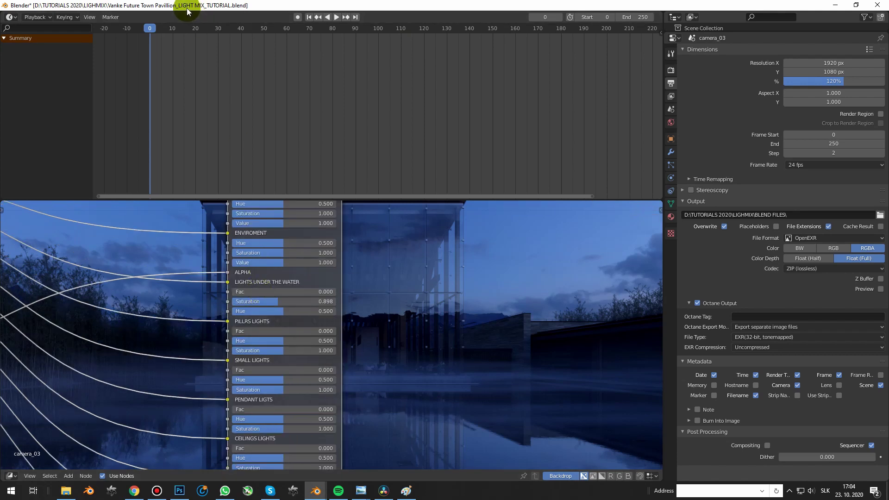
left_click(549, 16)
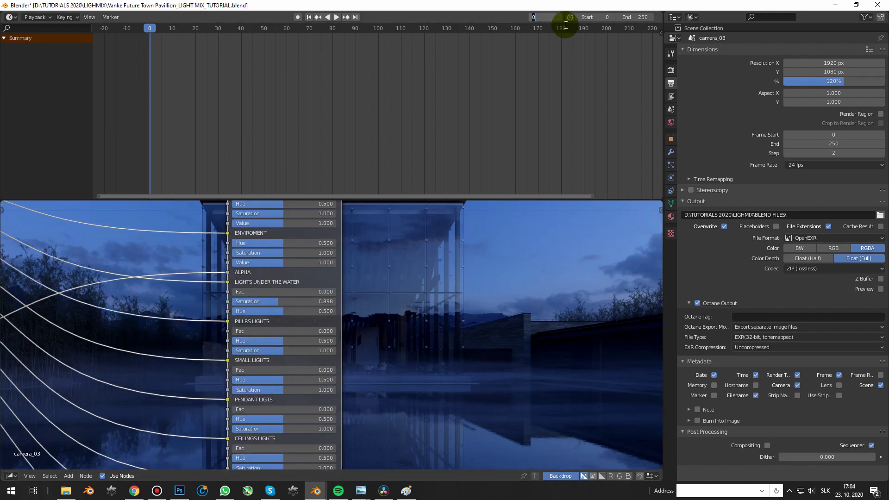
type("24")
key("Return")
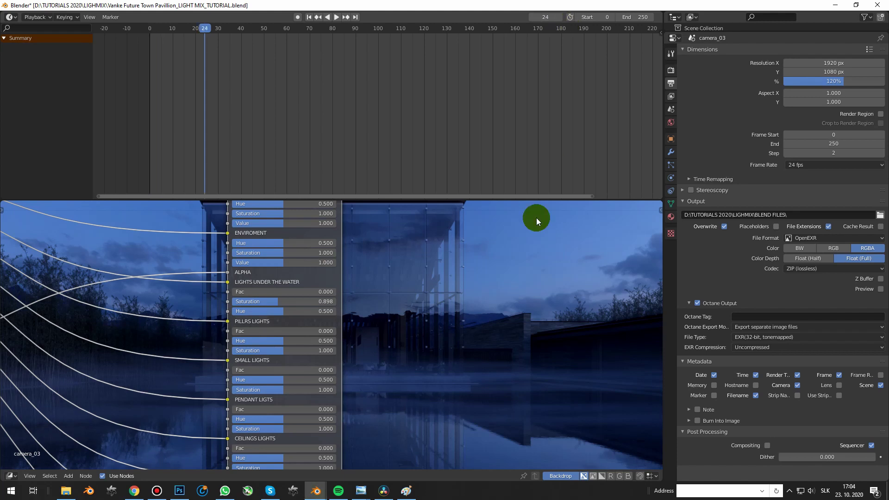
right_click(305, 290)
left_click(305, 292)
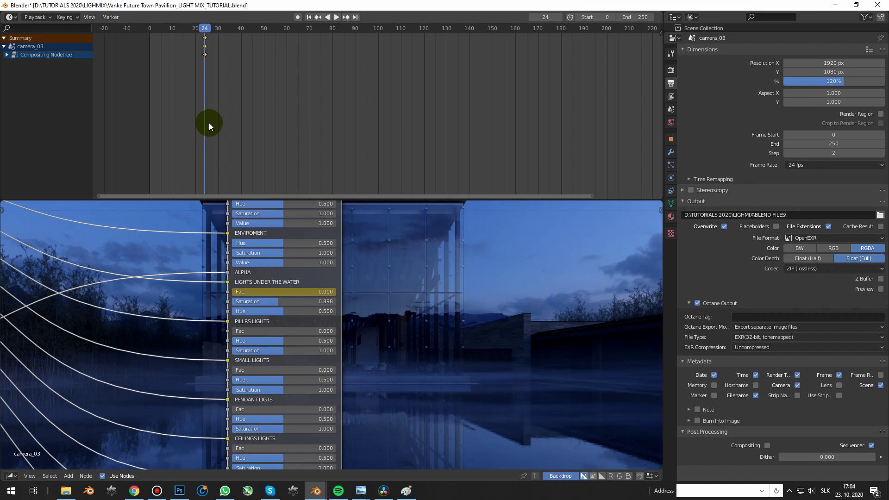
Step: Set the LIGHTS UNDER THE WATER Fac to 1 on frame 25 and insert a keyframe for it
key("Right")
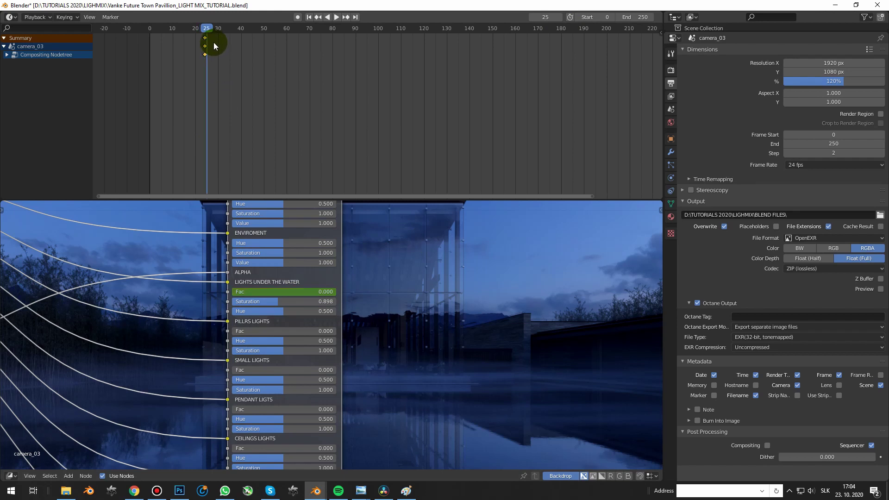
left_click(290, 292)
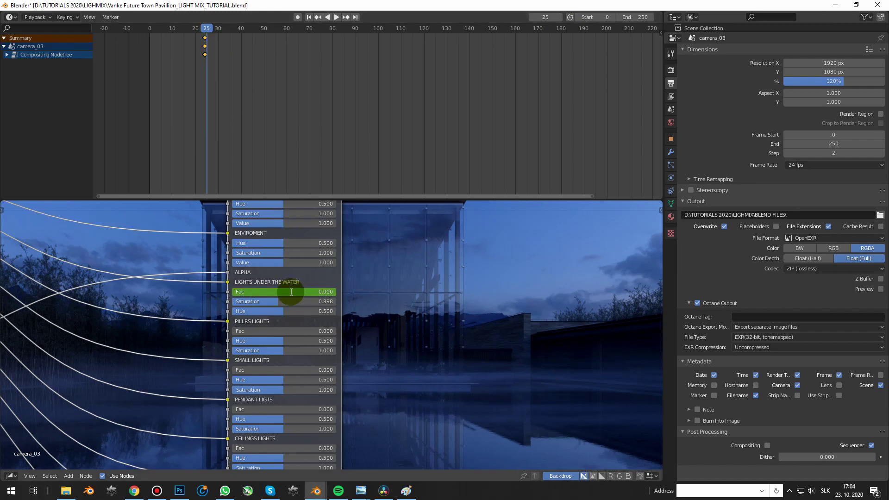
type("1")
key("Return")
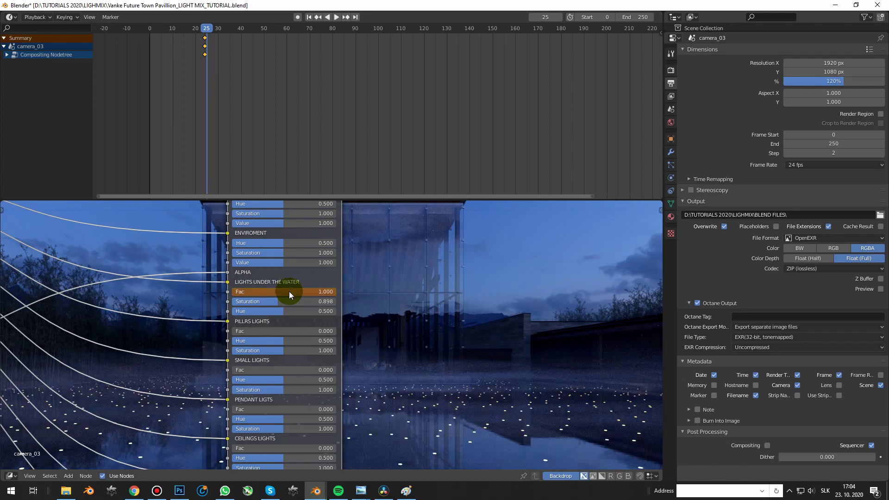
right_click(289, 294)
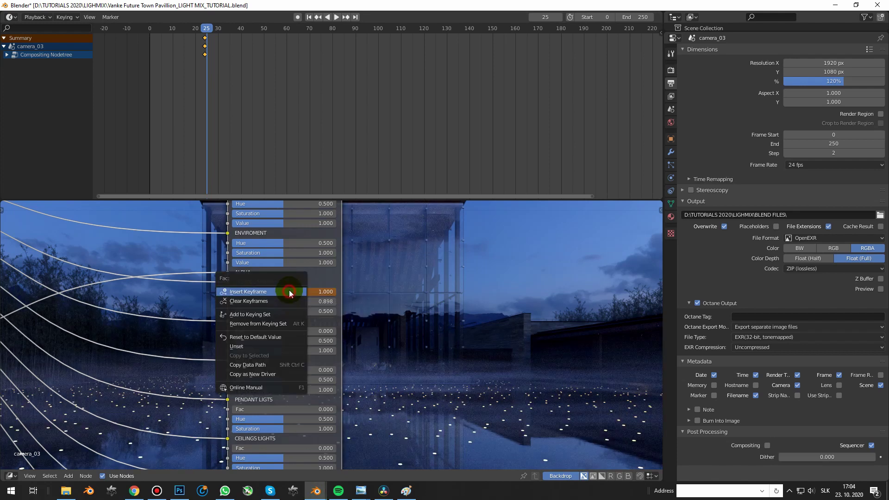
left_click(289, 292)
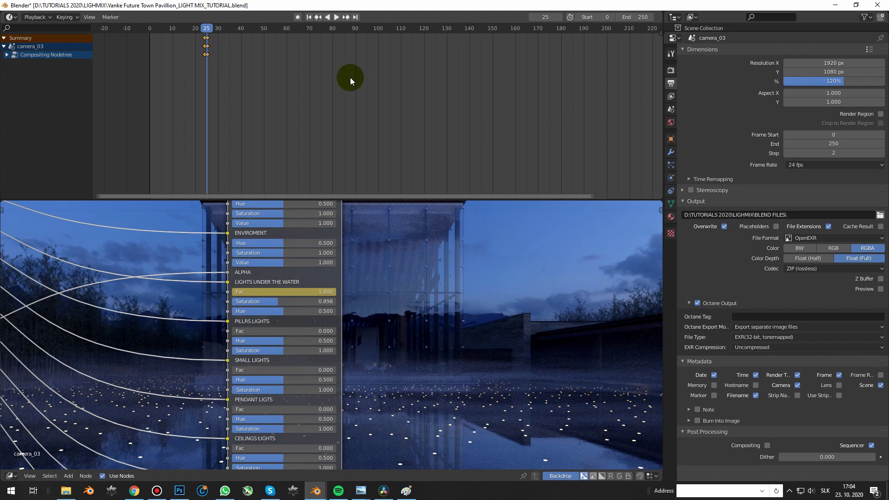
Step: Keyframe the PILLRS LIGHTS Fac at 0 on frame 49 and at 1 on frame 50
left_click(553, 17)
type("49")
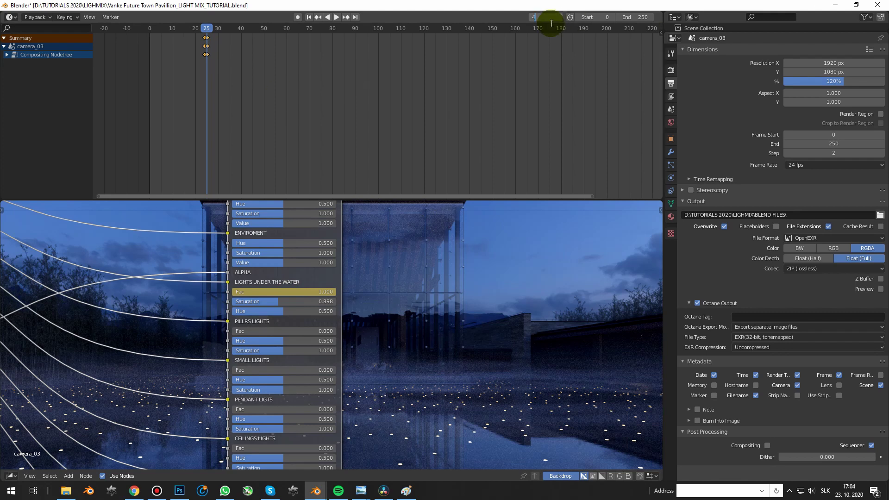
key("Return")
right_click(297, 331)
left_click(297, 330)
key("Right")
left_click_drag(259, 331, 333, 331)
right_click(309, 331)
left_click(310, 334)
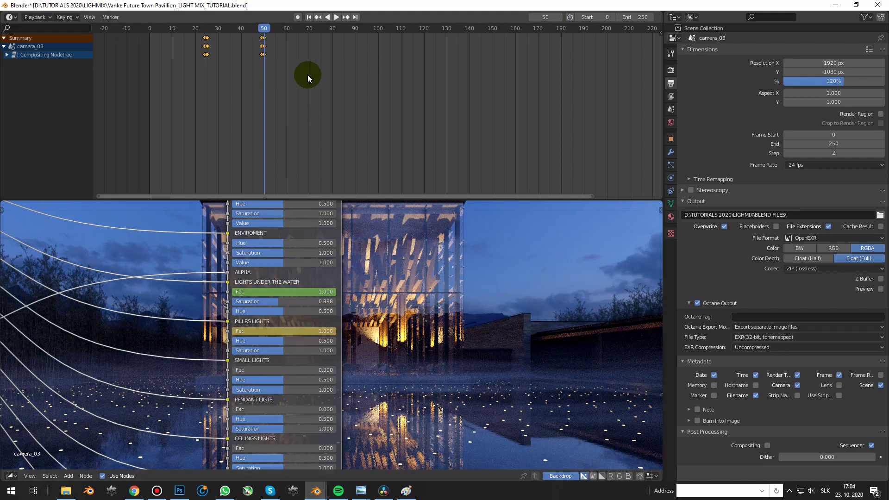
Step: Keyframe the SMALL LIGHTS Fac at 0 on frame 74 and at 1 on frame 75
left_click(551, 18)
type("74")
key("Return")
right_click(307, 370)
left_click(306, 357)
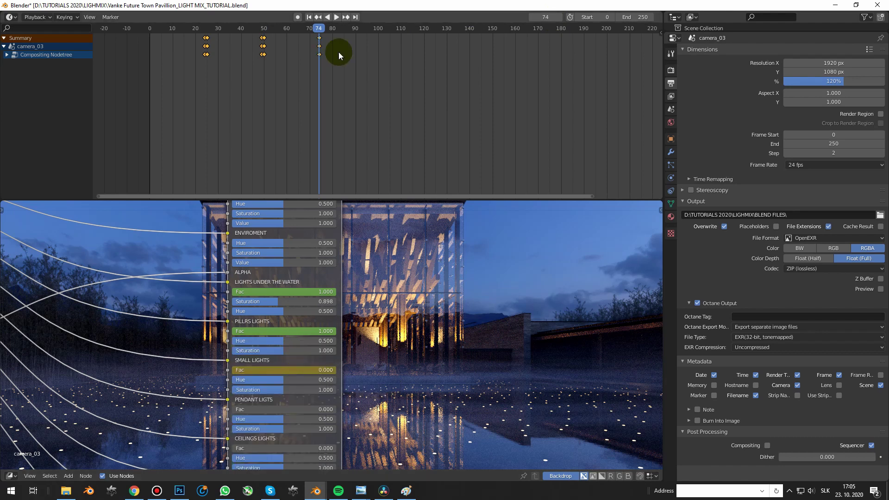
key("Right")
left_click(305, 369)
type("1")
key("Return")
key("i")
Step: Keyframe the PENDANT LIGTS Fac at 0 on frame 99 and at 1 on frame 100
middle_click_drag(305, 370, 268, 345)
left_click(554, 17)
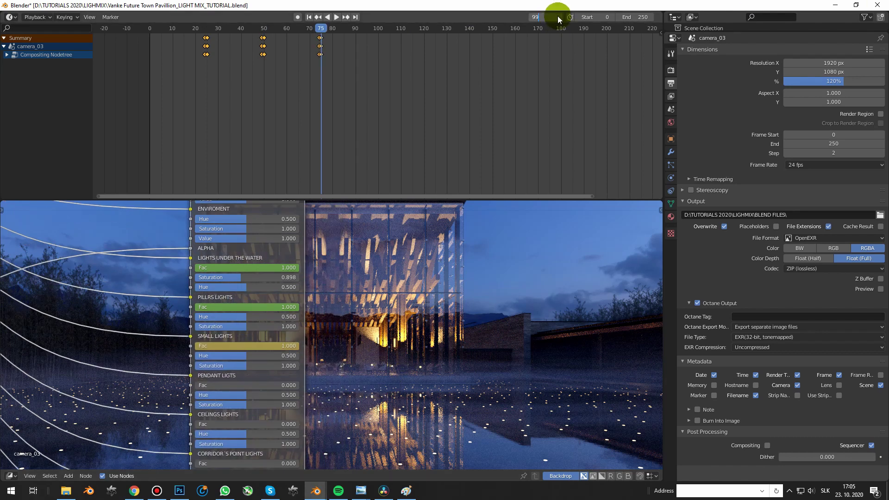
type("99")
key("Return")
right_click(201, 346)
left_click(202, 361)
key("Right")
left_click_drag(209, 385, 251, 384)
right_click(248, 385)
left_click(245, 361)
Step: Keyframe the CEILINGS LIGHTS Fac at 0 on frame 124 and at 1 on frame 125
middle_click_drag(293, 358, 282, 308)
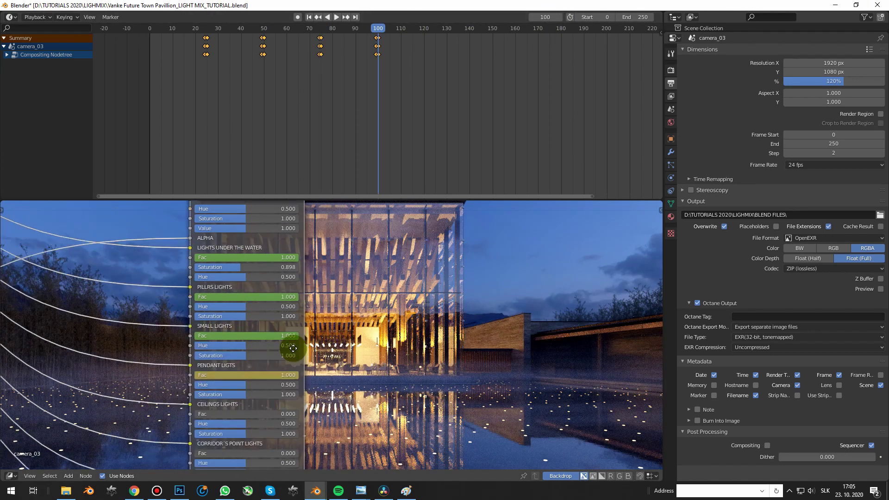
left_click(543, 17)
type("124")
key("Return")
right_click(242, 373)
left_click(234, 359)
key("Right")
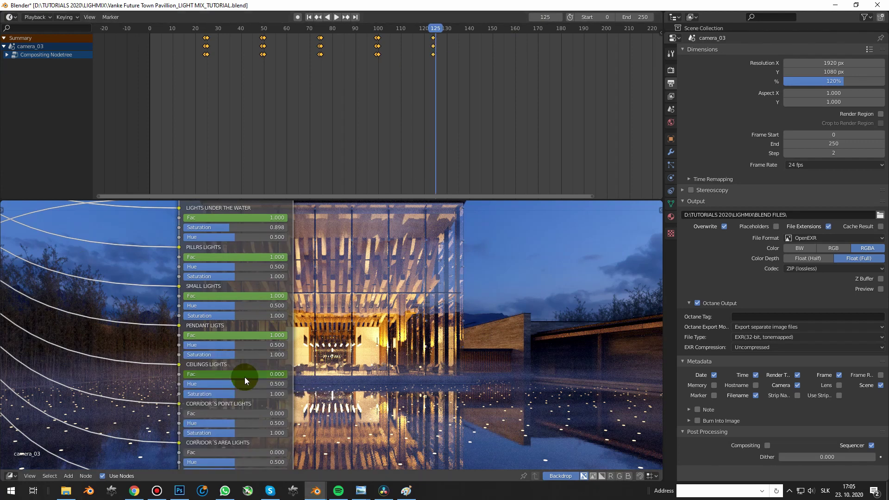
left_click_drag(245, 376, 287, 375)
right_click(241, 373)
left_click(240, 374)
Step: Keyframe the CORRIDOR´S POINT LIGHTS Fac at 0 on frame 149 and at 1 on frame 150
middle_click_drag(257, 369, 247, 311)
left_click(544, 17)
type("149")
key("Return")
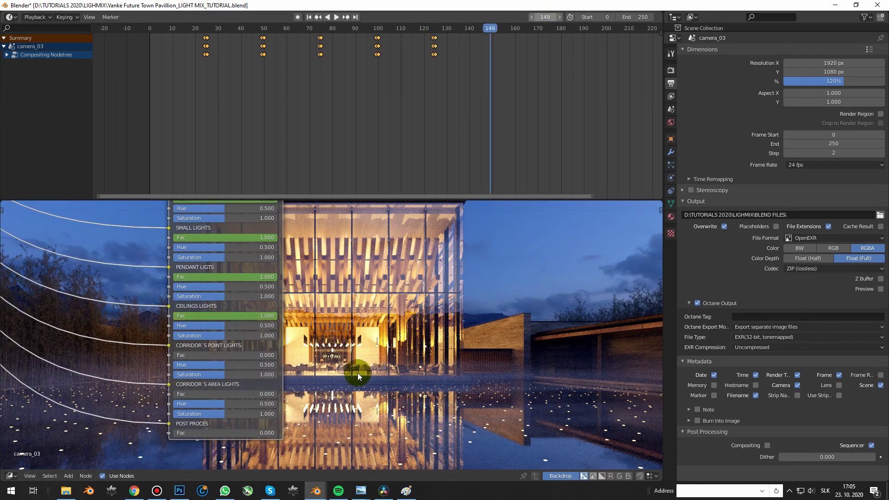
right_click(241, 355)
left_click(242, 355)
key("Right")
left_click_drag(238, 355, 286, 355)
right_click(239, 356)
left_click(239, 356)
Step: Keyframe the CORRIDOR´S AREA LIGHTS Fac at 0 on frame 174 and at 1 on frame 175
left_click(553, 17)
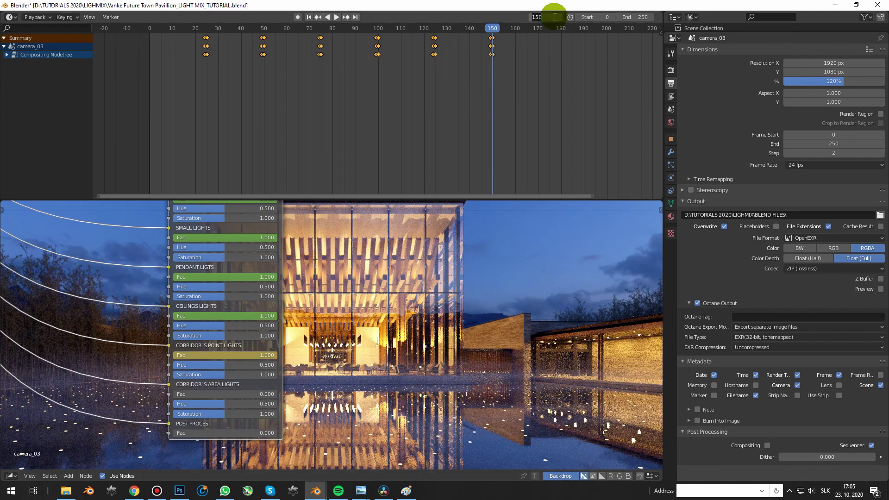
type("174")
key("Return")
right_click(229, 394)
left_click(227, 363)
key("Right")
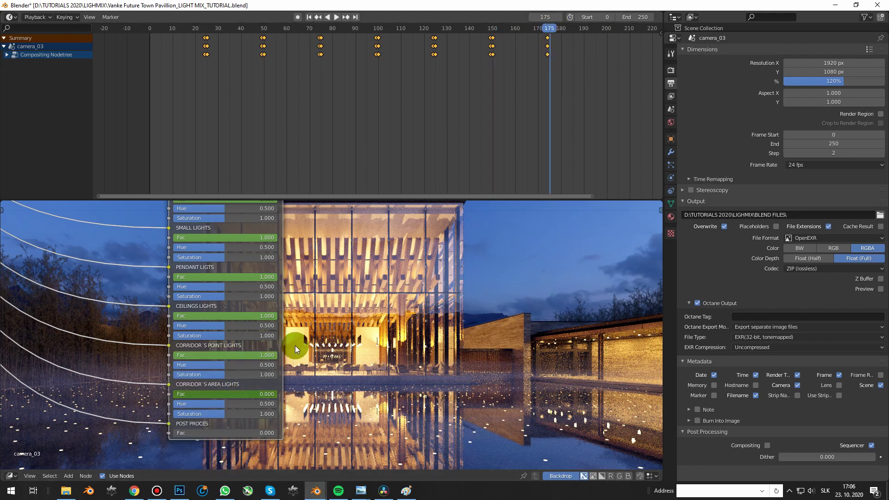
left_click_drag(236, 394, 286, 394)
right_click(235, 394)
left_click(226, 374)
Step: Keyframe the POST PROCES Fac at 0 on frame 199 and at 1 on frame 200
left_click(550, 18)
type("199")
key("Return")
right_click(206, 433)
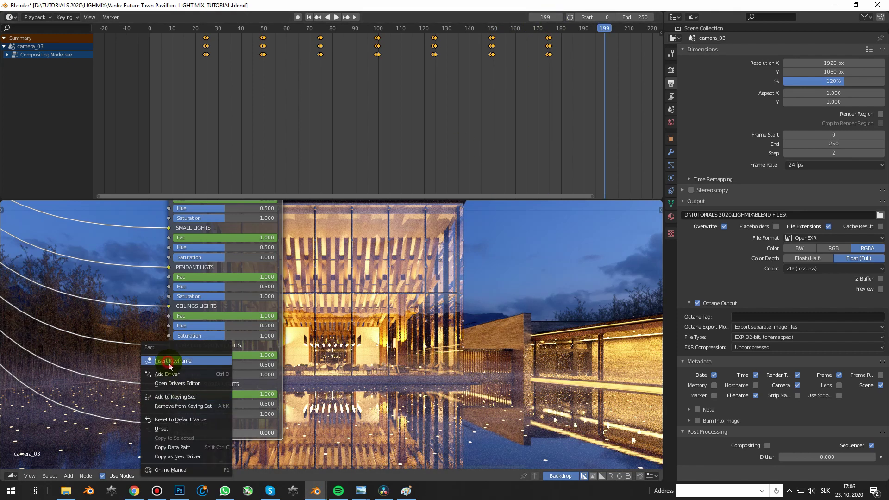
left_click(170, 363)
key("Right")
right_click(246, 437)
left_click(187, 376)
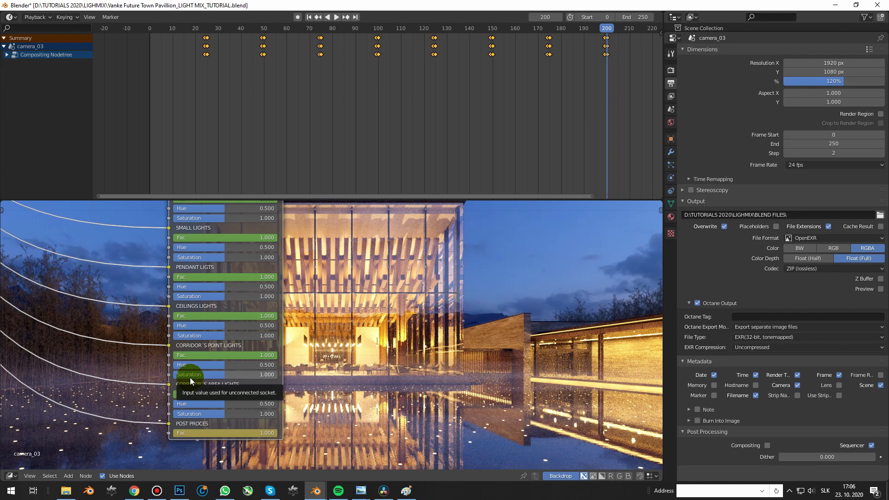
key("Tab")
scroll(371, 352, "up", 6)
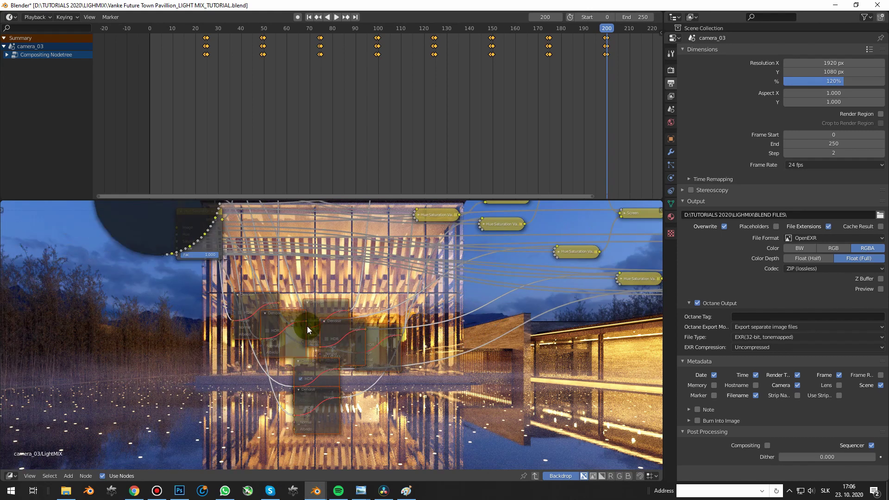
key("Tab")
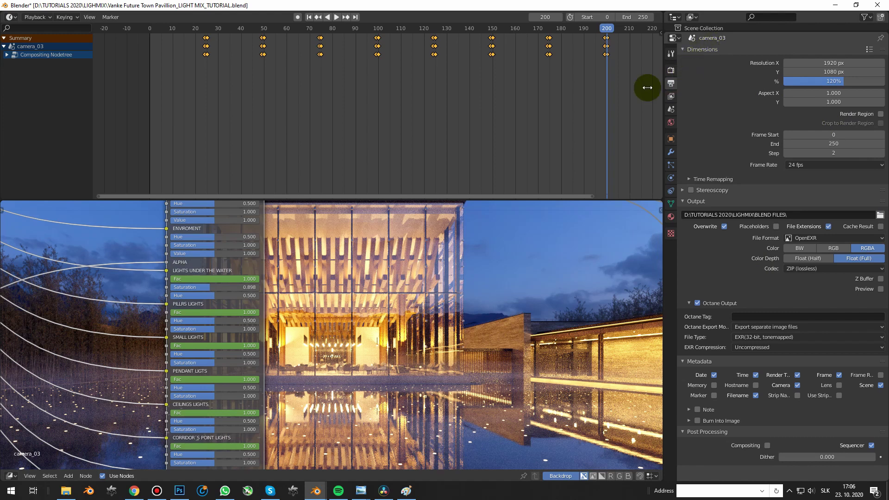
middle_click_drag(619, 93, 525, 109)
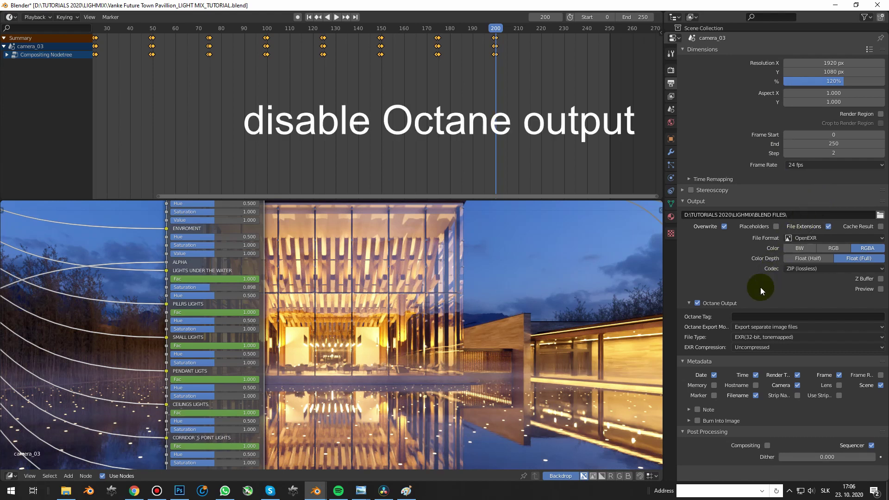
Step: Disable Octane Output, collapse its settings, and open the file format choices for the render output
left_click(699, 304)
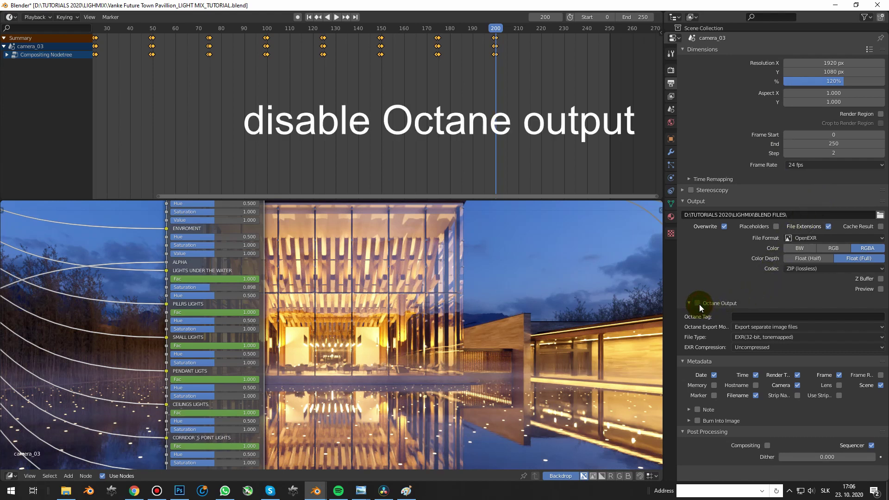
left_click(689, 302)
left_click(807, 240)
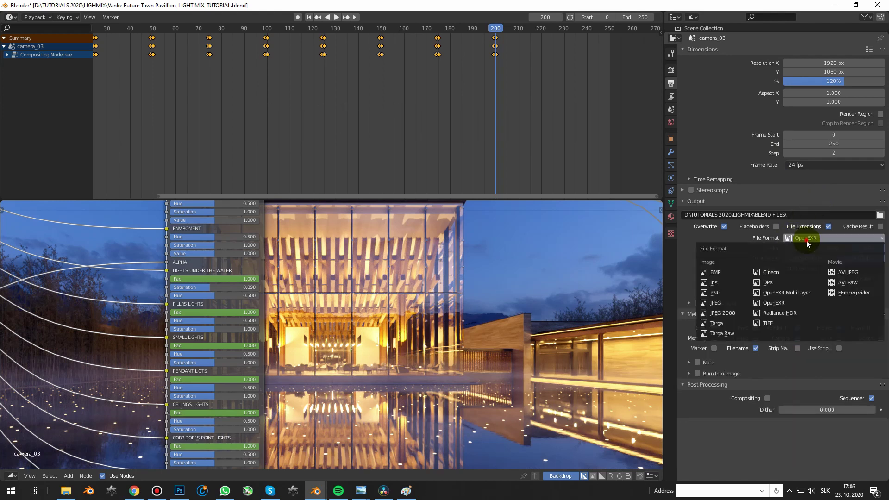